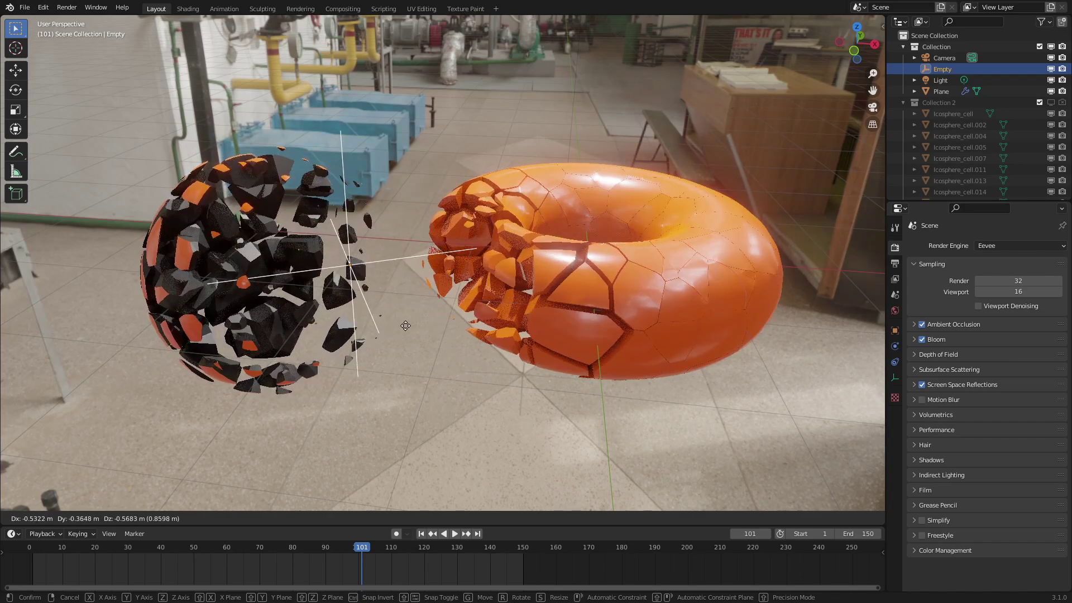
Switch to the Shading workspace and delete all visible objects of the existing shatter scene
right_click(389, 233)
left_click(194, 7)
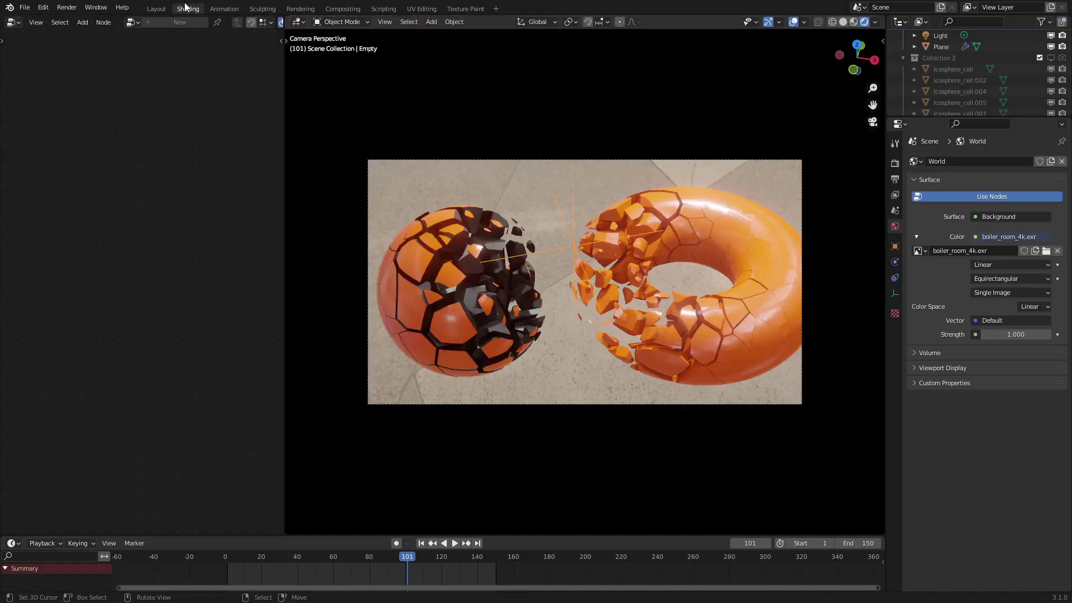
middle_click_drag(631, 204, 580, 219)
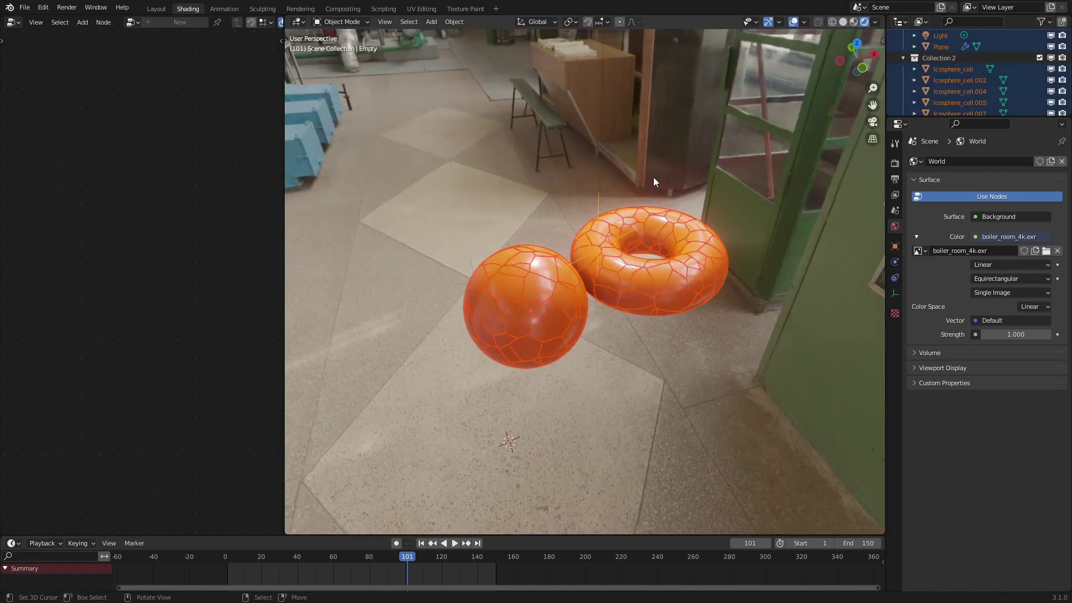
key("Delete")
Add an ico sphere mesh and raise its number of subdivisions
key("shift+a")
mouse_move(581, 219)
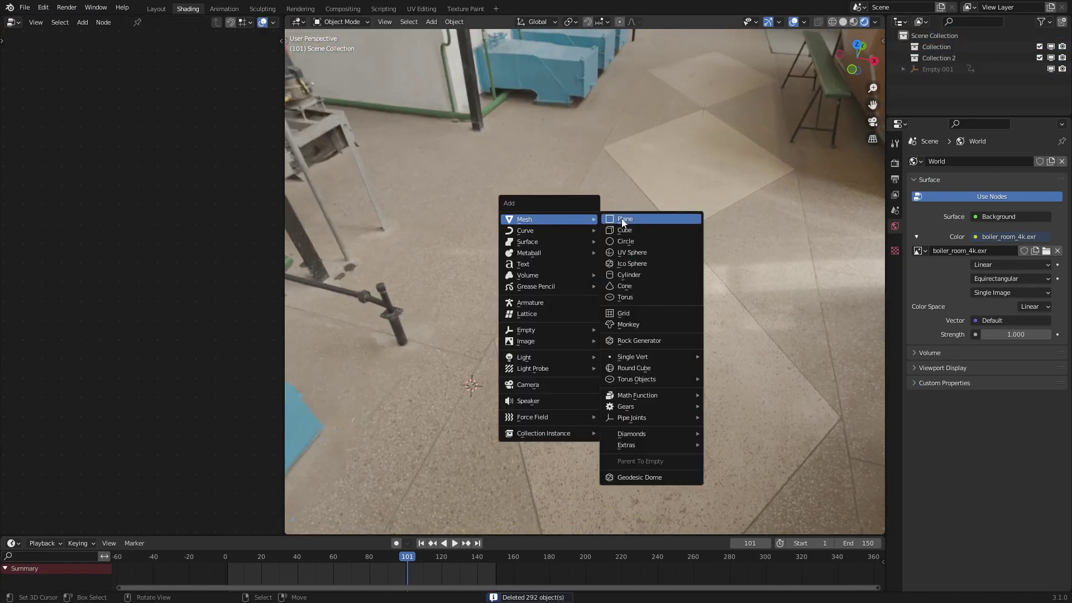
left_click(636, 263)
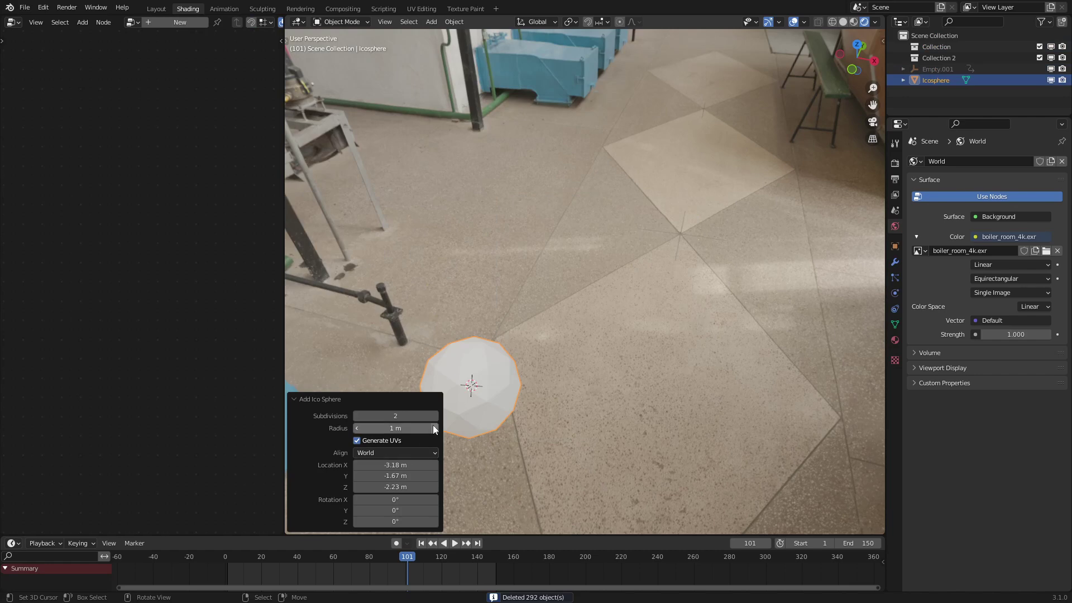
left_click_drag(435, 415, 457, 415)
Clear the ico sphere's location to put it at the world origin and shade it smooth
key("alt+g")
key("w")
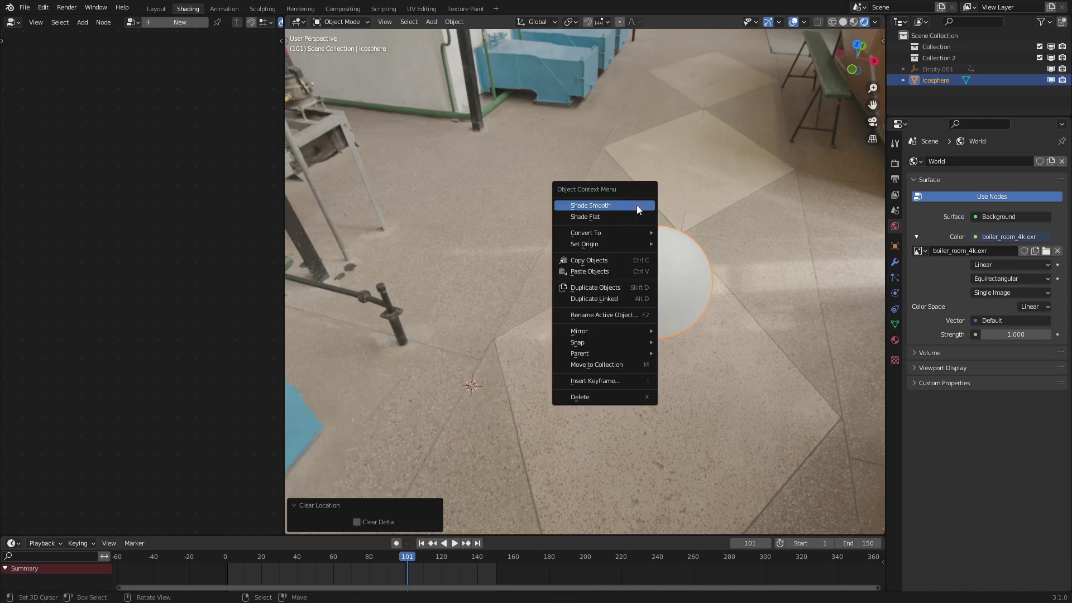
left_click(636, 205)
scroll(774, 286, "up", 4)
middle_click_drag(774, 286, 601, 283, "shift")
scroll(601, 282, "up", 3)
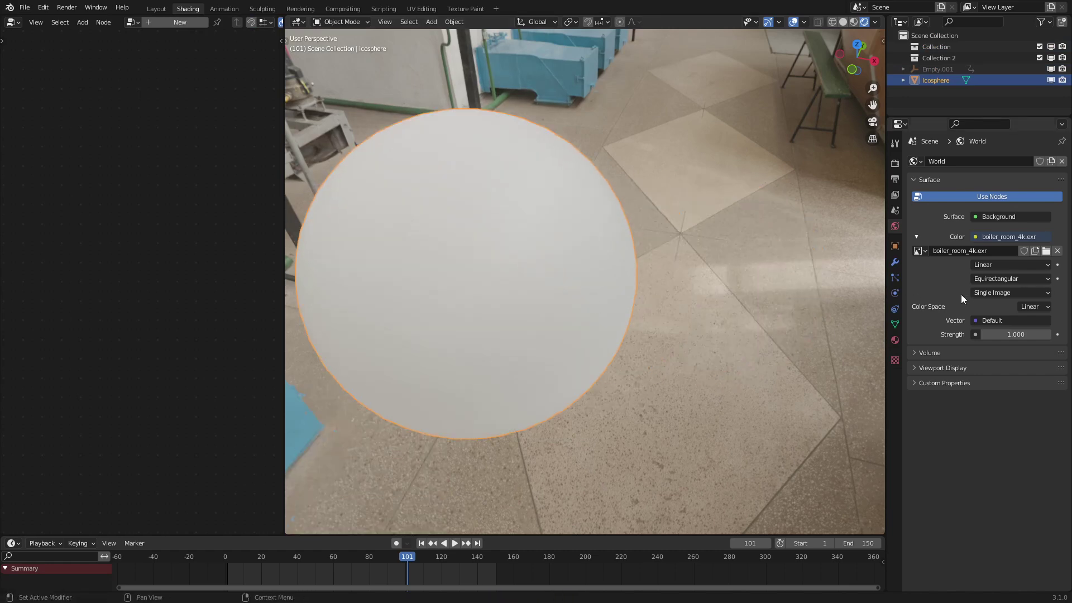
Assign the orange Material.001 to the ico sphere and add a second material slot with the black Material.002
left_click(896, 340)
middle_click_drag(660, 255, 654, 210)
left_click(916, 209)
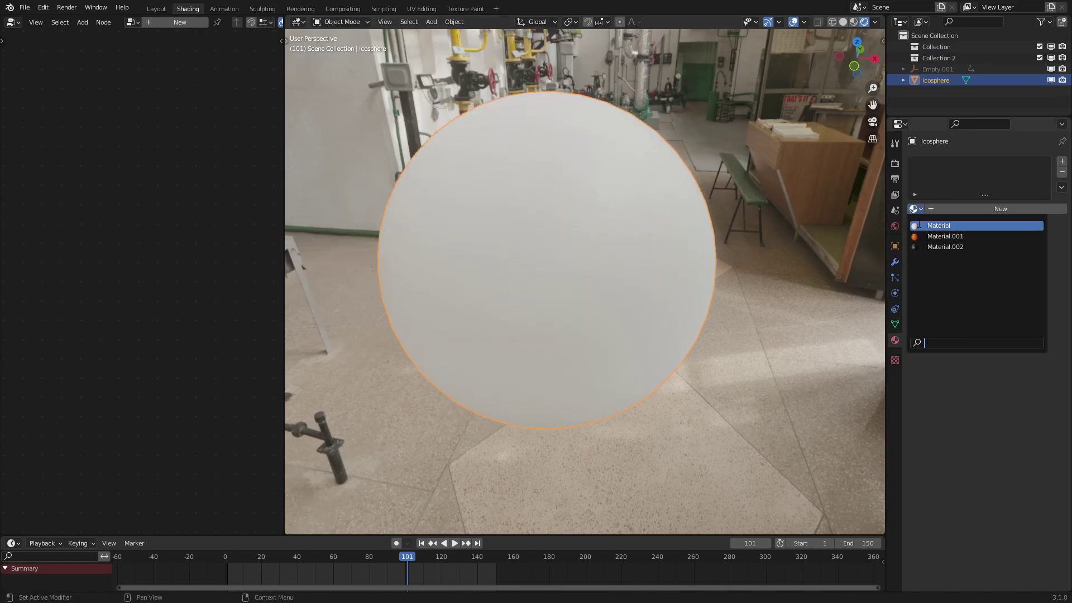
left_click(926, 236)
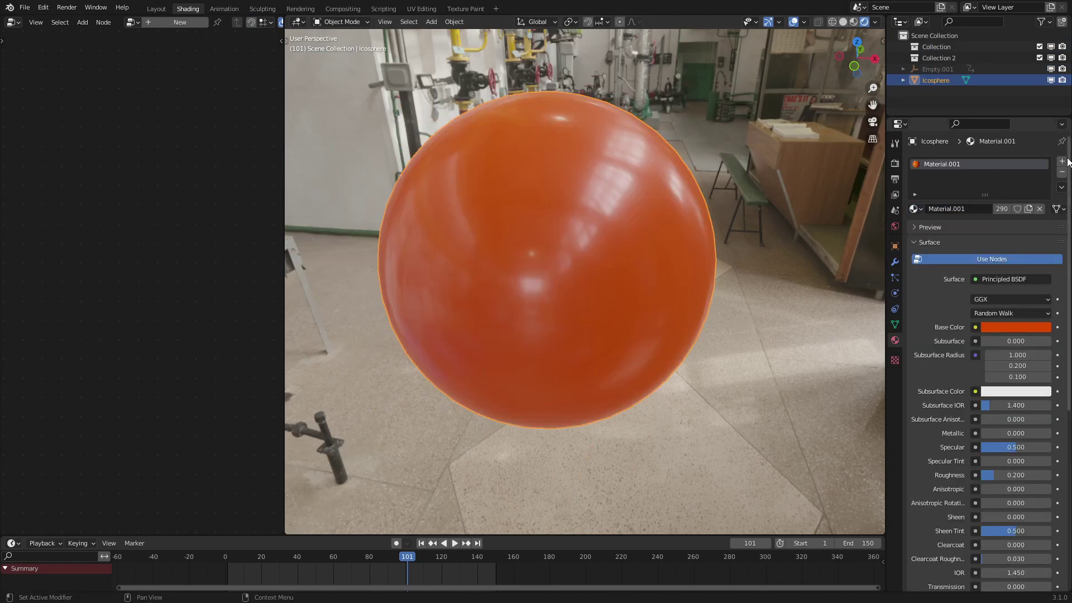
left_click(1062, 162)
left_click(916, 231)
left_click(926, 270)
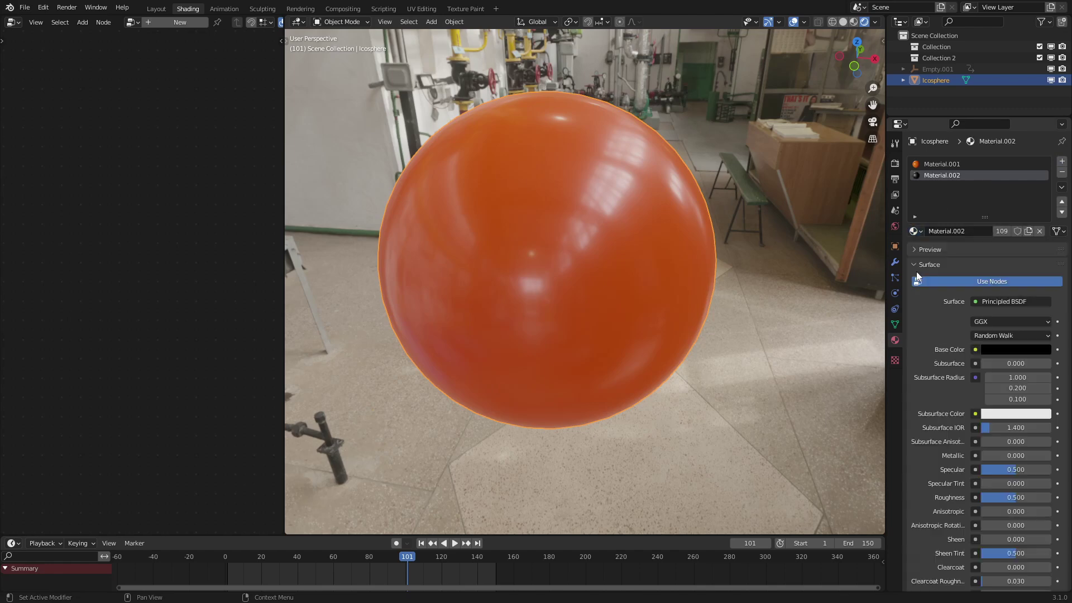
Find the Cell Fracture add-on in the preferences by searching for "cell", and save the preferences
middle_click_drag(726, 240, 686, 210)
middle_click_drag(669, 187, 686, 230, "shift")
scroll(685, 229, "down", 2)
middle_click_drag(689, 194, 705, 193)
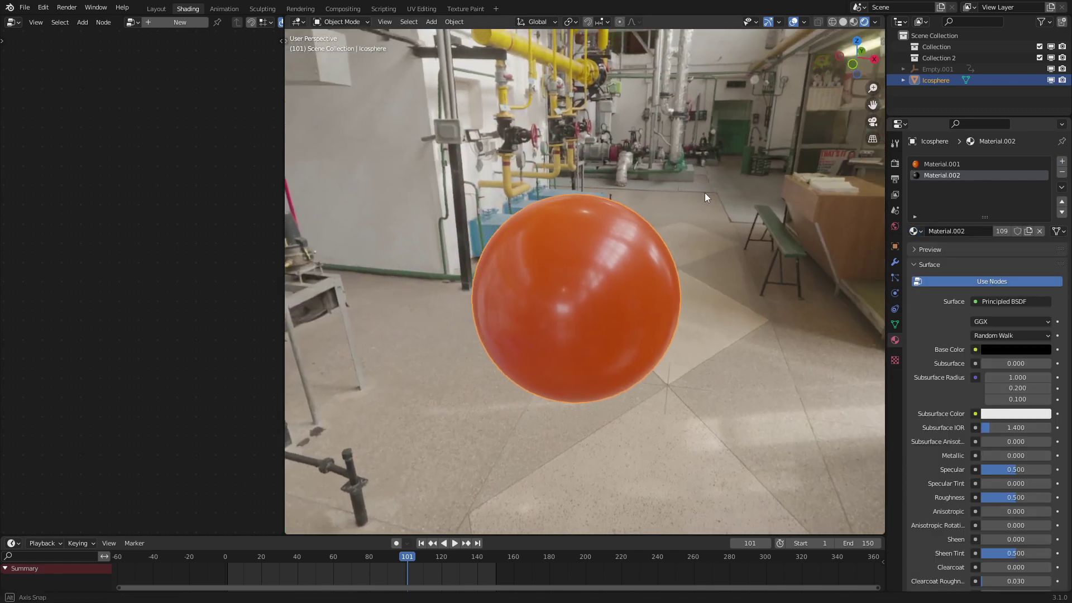
scroll(700, 194, "up", 1)
left_click(24, 8)
left_click(43, 7)
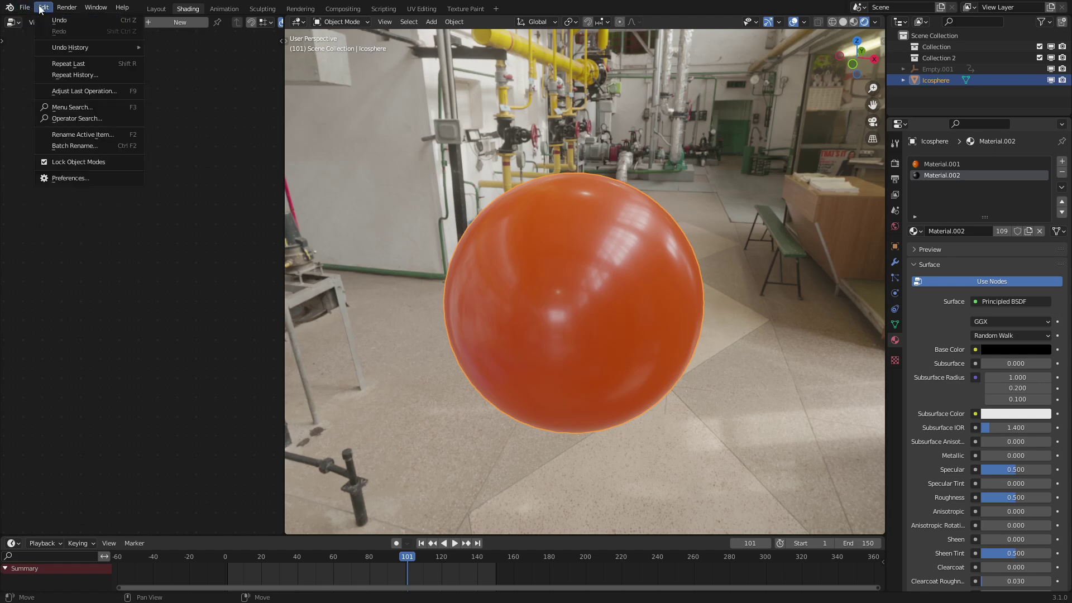
left_click(79, 179)
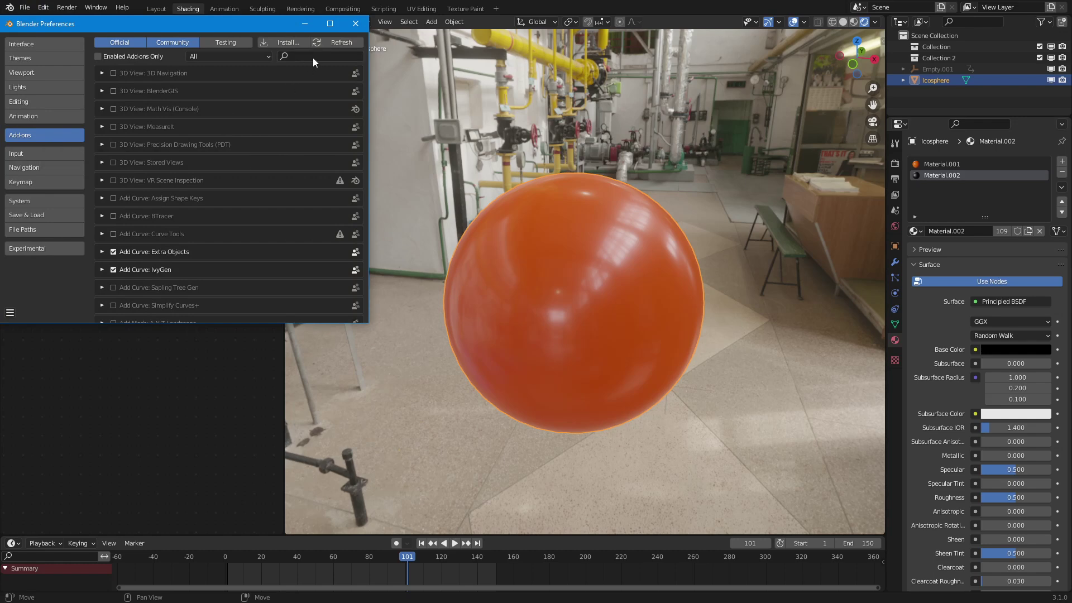
type("cell")
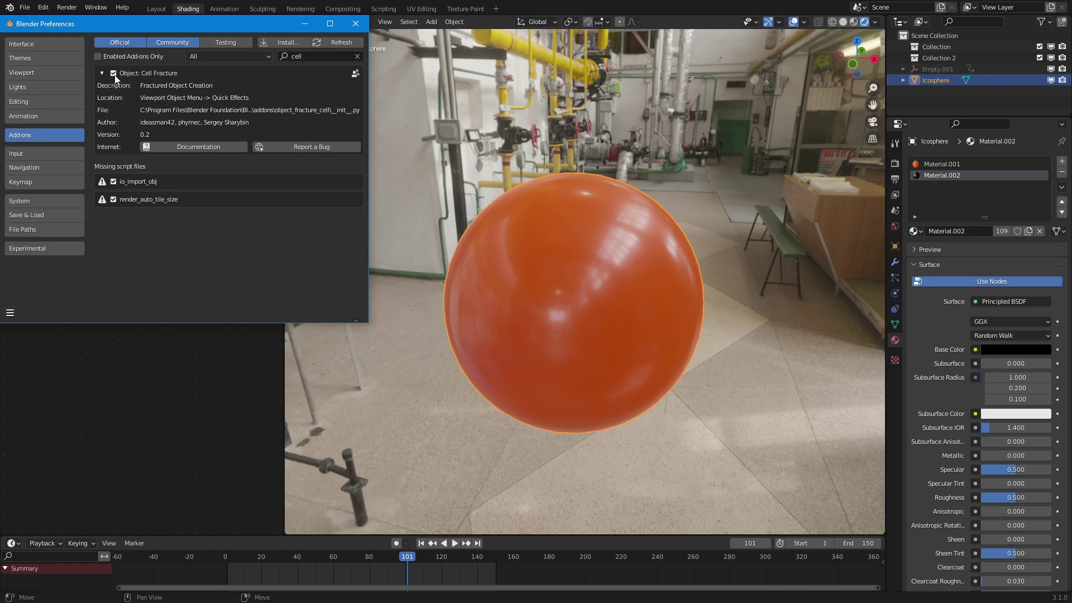
left_click(10, 313)
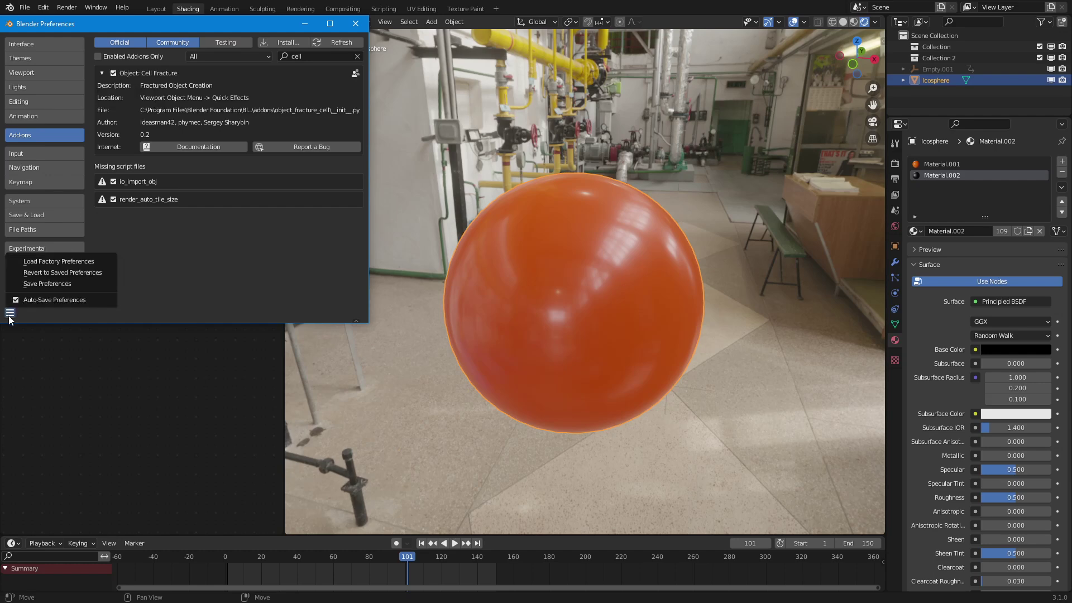
left_click(44, 284)
left_click(357, 24)
Start Cell Fracture on the ico sphere and set its noise to 1
middle_click_drag(575, 318, 578, 316)
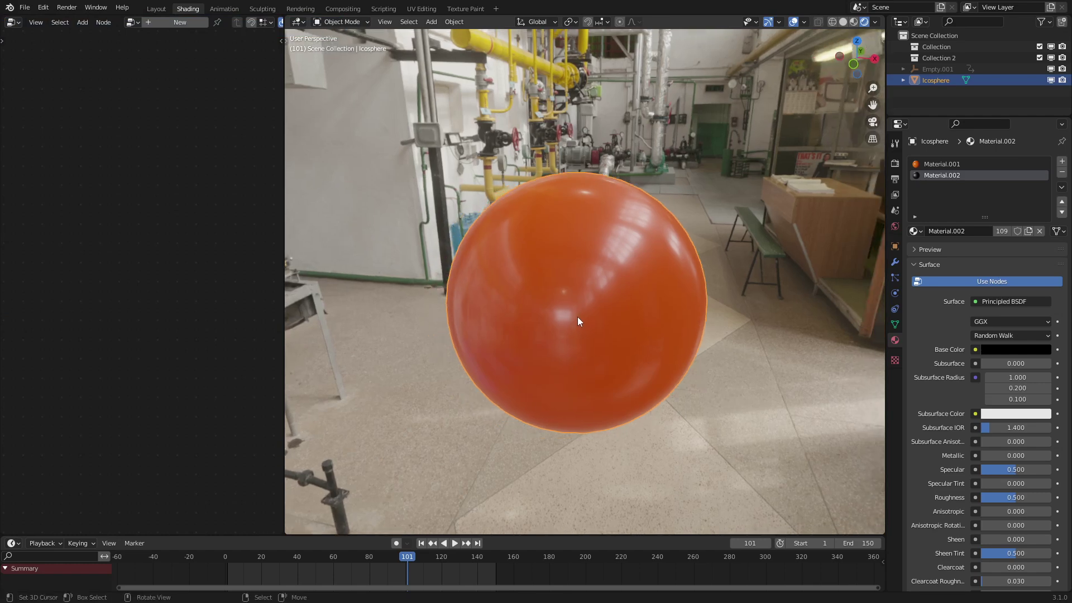
key("F3")
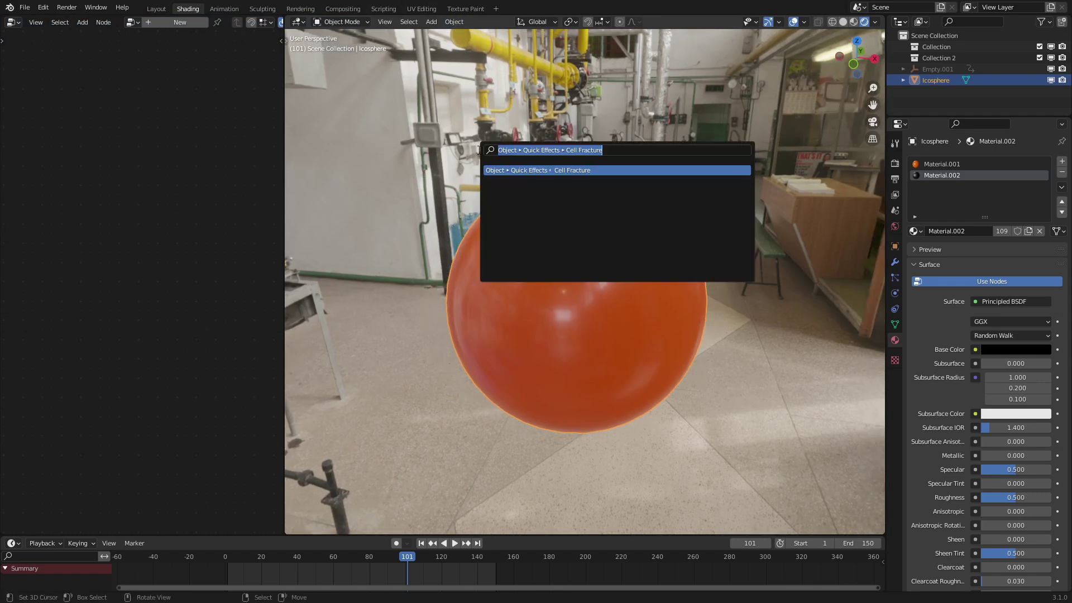
type("cell")
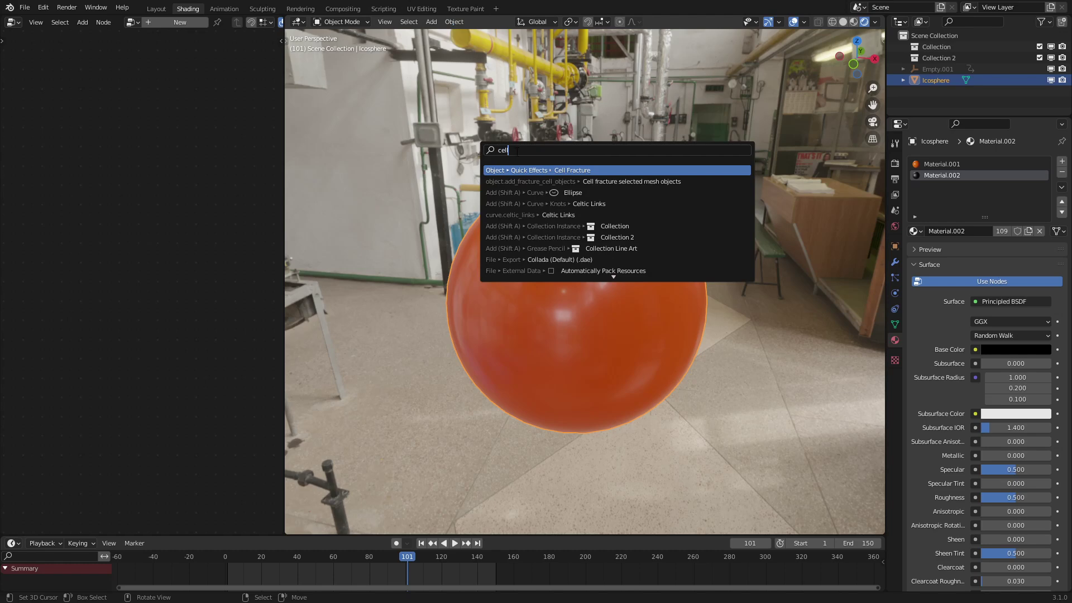
left_click(571, 170)
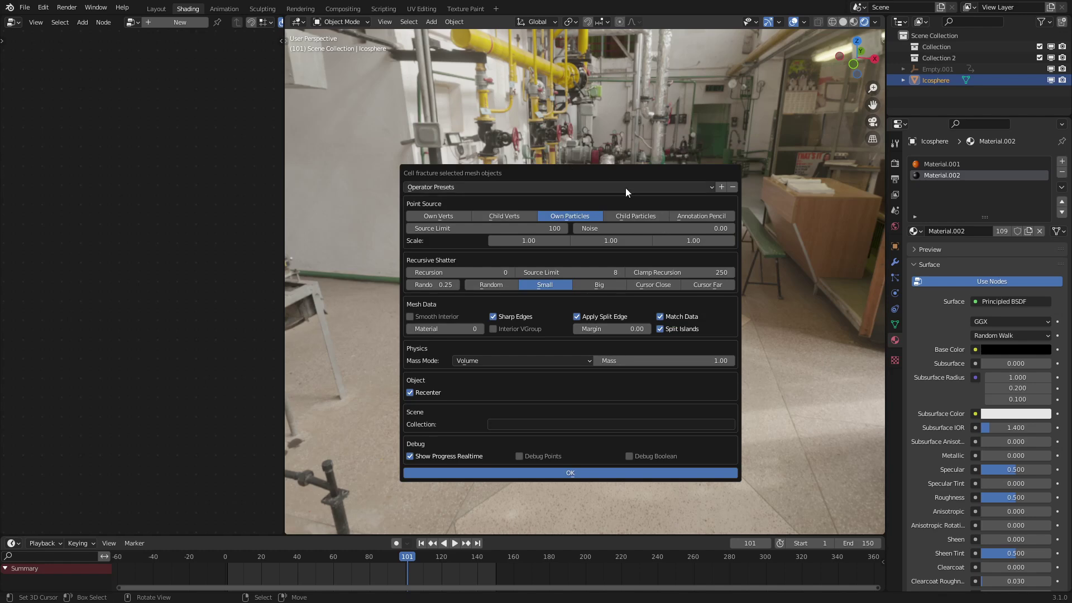
left_click(631, 225)
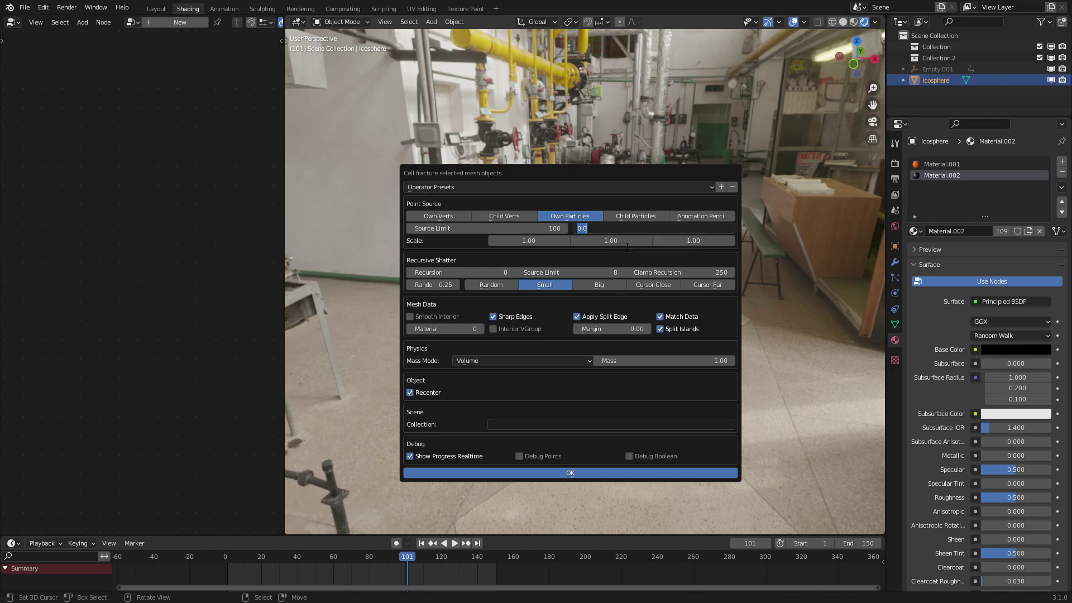
type("1")
key("Return")
Run the fracture with a source limit of 200 and the interior material index raised by one
left_click(511, 229)
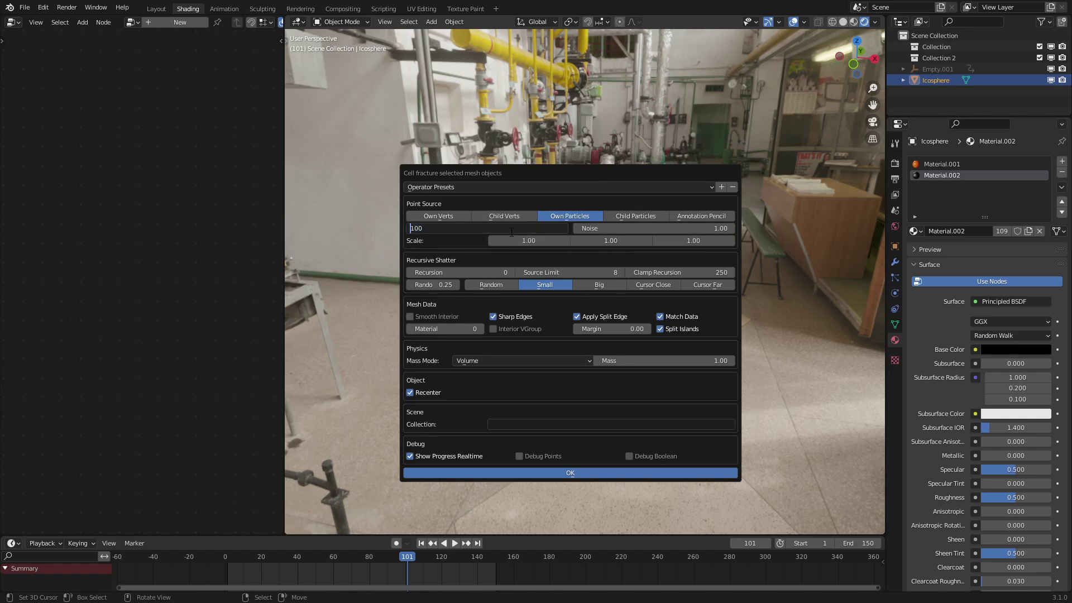
key("Delete")
type("2")
key("Return")
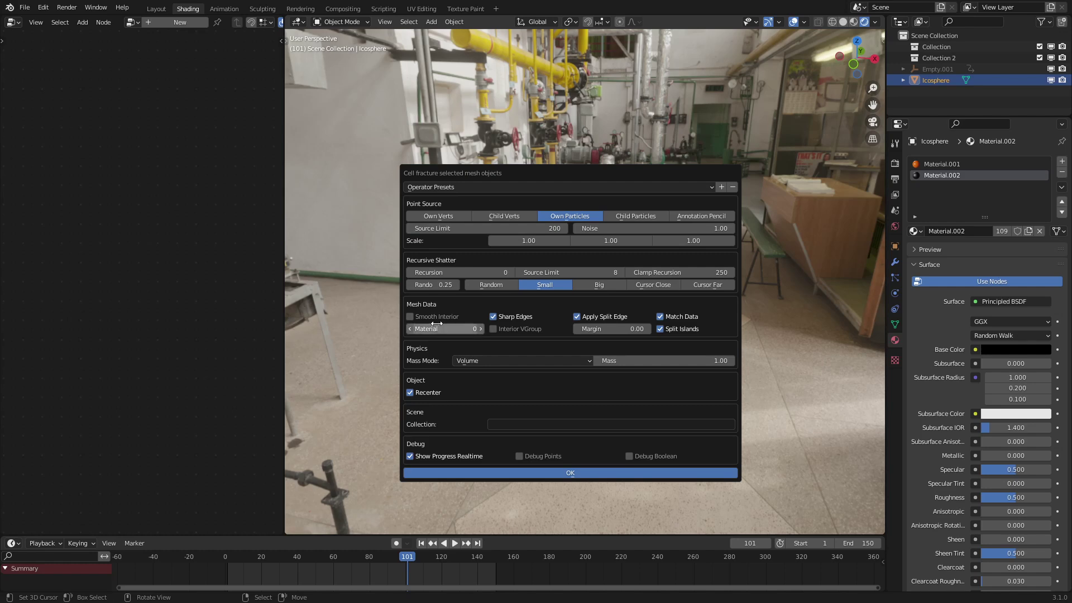
left_click(480, 330)
left_click(602, 472)
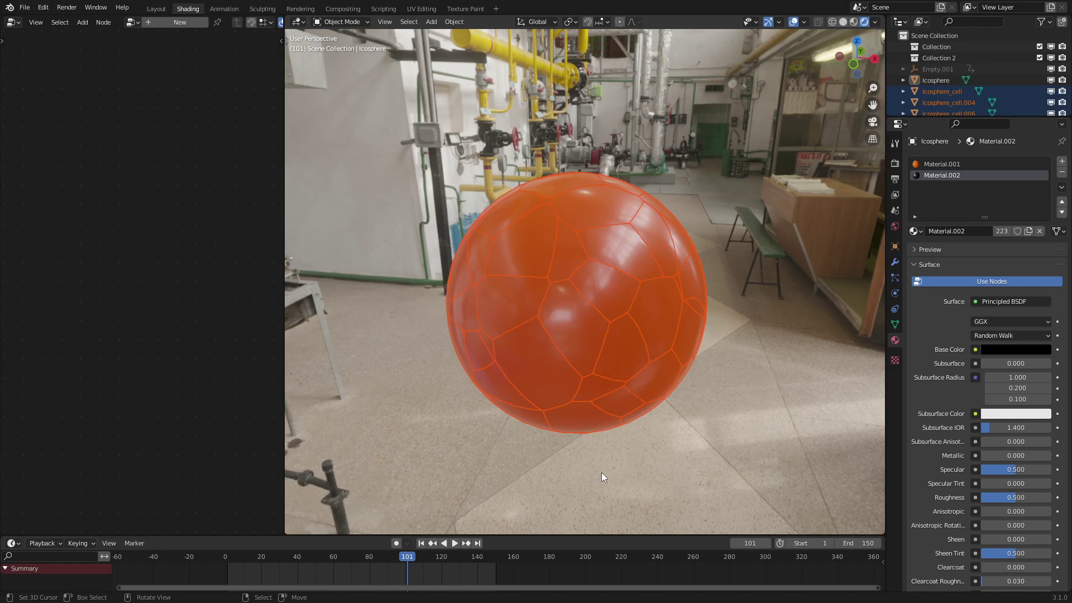
left_click(635, 257)
middle_click_drag(635, 257, 692, 235)
key("g")
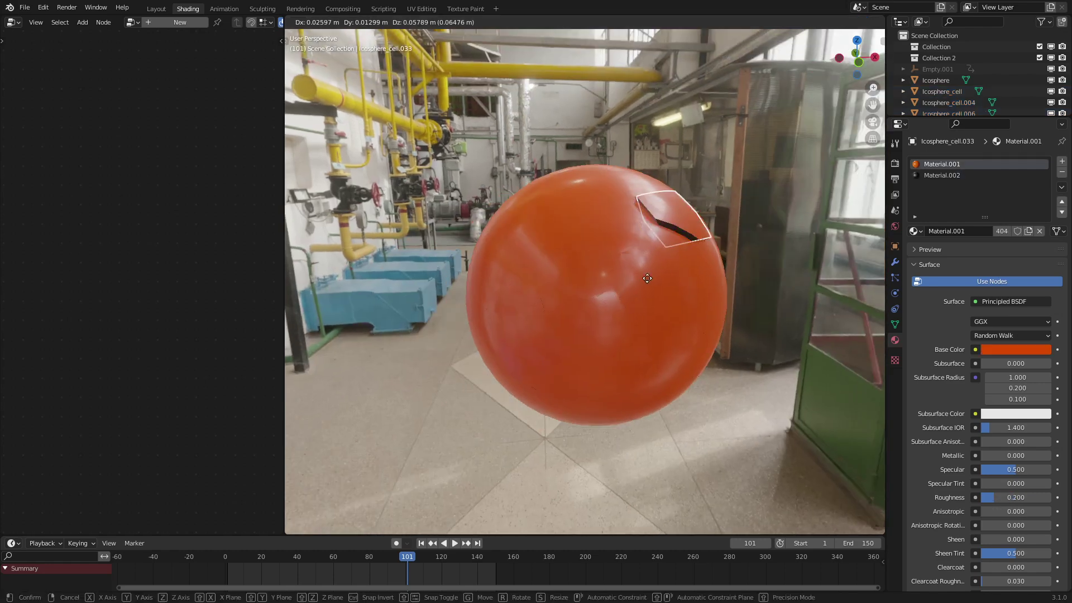
right_click(709, 235)
Move the original unfractured ico sphere away from the fractured cells and delete it
left_click(709, 236)
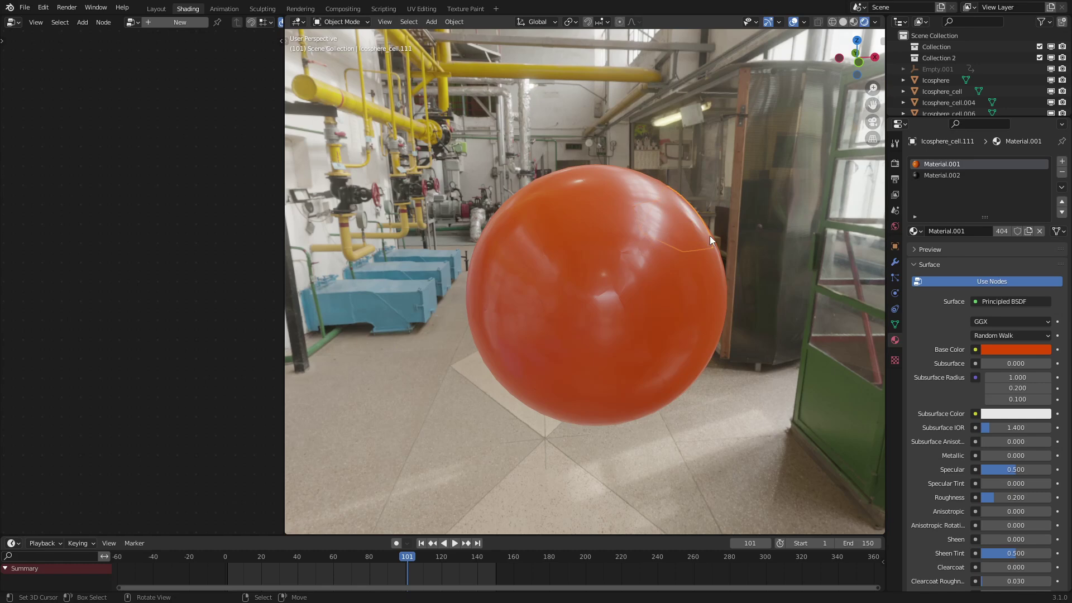
key("g")
left_click(433, 261)
scroll(611, 243, "down", 5)
key("g")
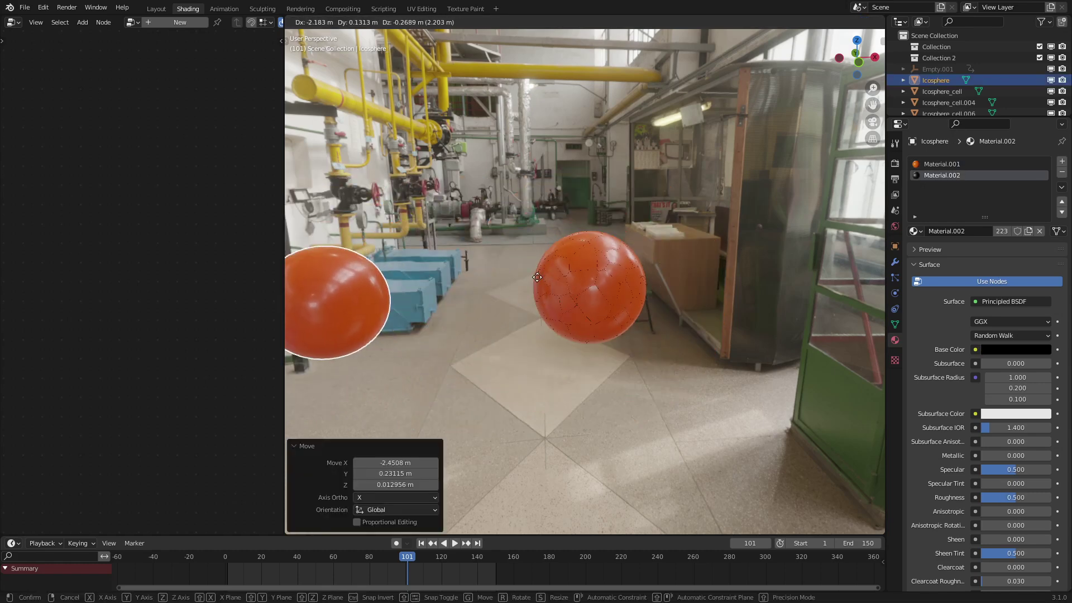
left_click(538, 277)
middle_click_drag(539, 277, 504, 293)
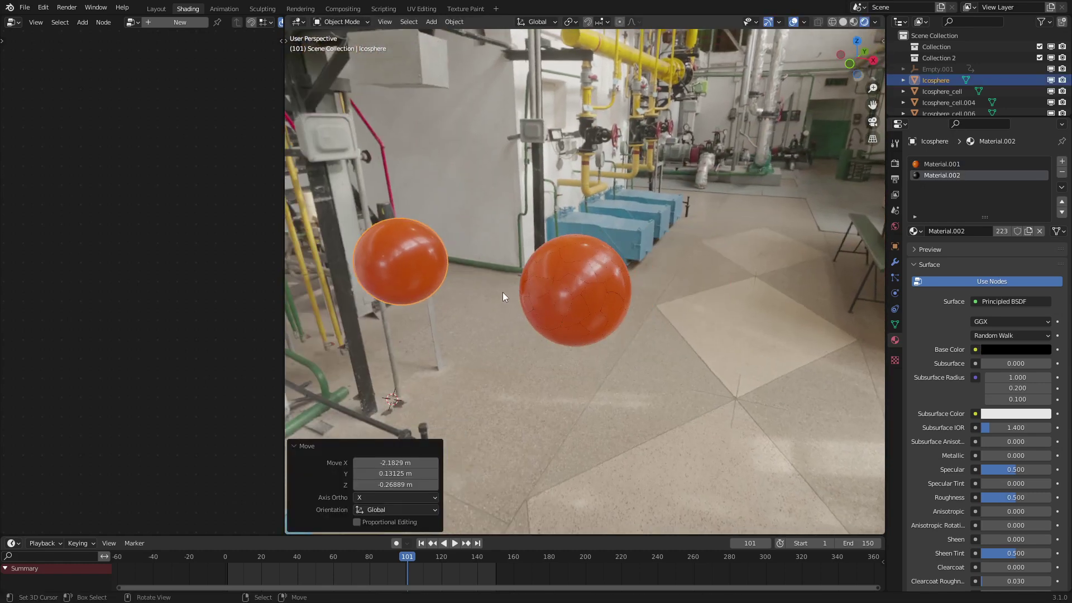
key("Delete")
Pull a single cell out of the fractured sphere as a test and undo the move
scroll(575, 247, "up", 3)
left_click(580, 247)
middle_click_drag(615, 248, 638, 243)
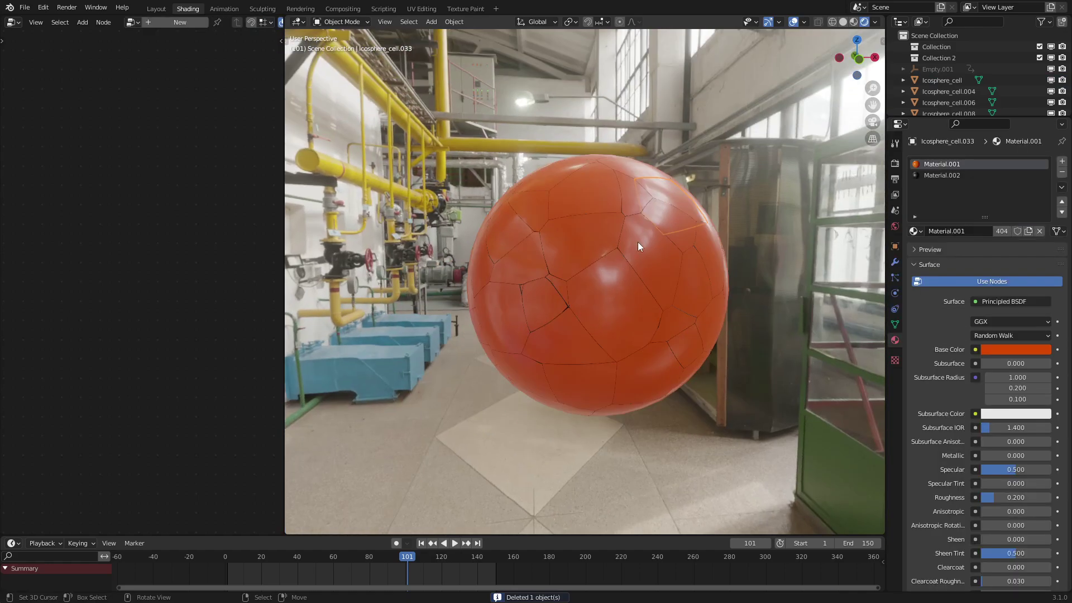
key("g")
left_click(805, 212)
middle_click_drag(805, 213, 749, 240)
key("ctrl+z")
Select all cells of the fractured sphere with Circle Select and move them to Collection 2
key("a")
key("alt+a")
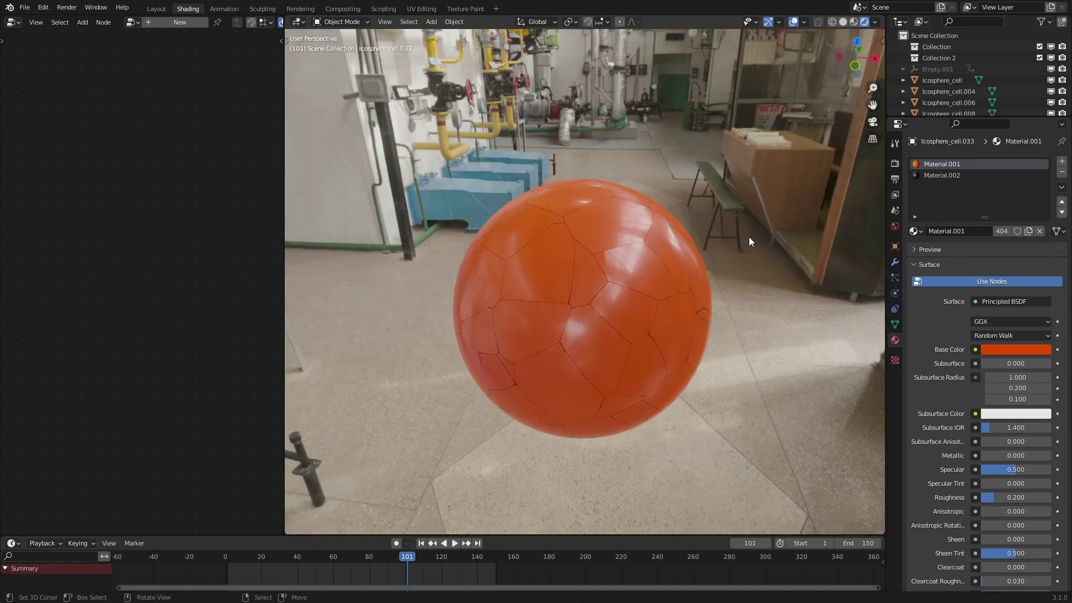
key("c")
left_click_drag(688, 269, 590, 280)
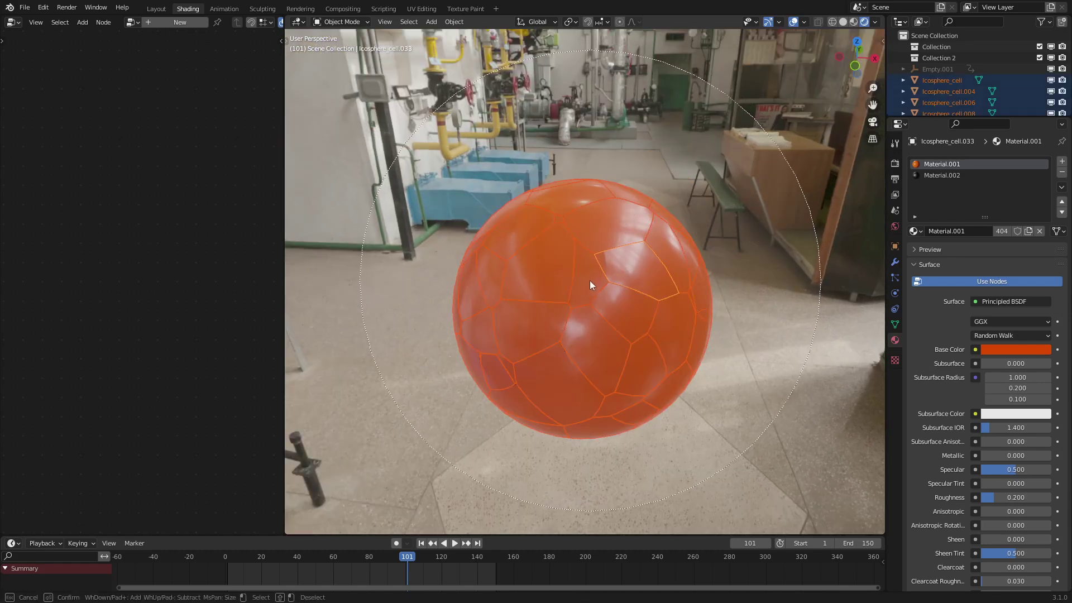
right_click(590, 281)
middle_click_drag(615, 287, 692, 249)
middle_click_drag(638, 192, 617, 229)
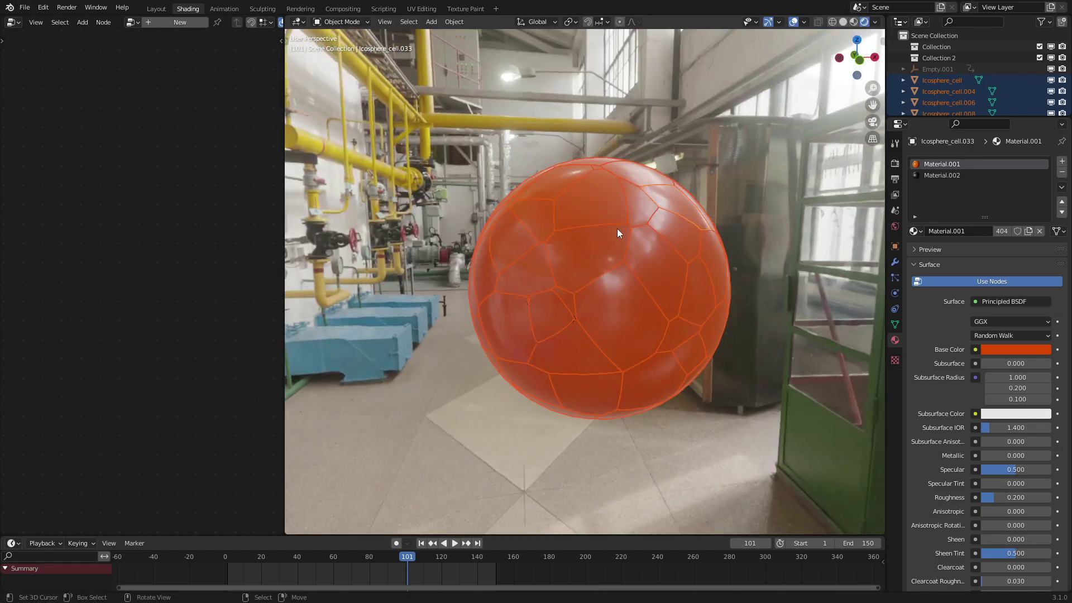
key("m")
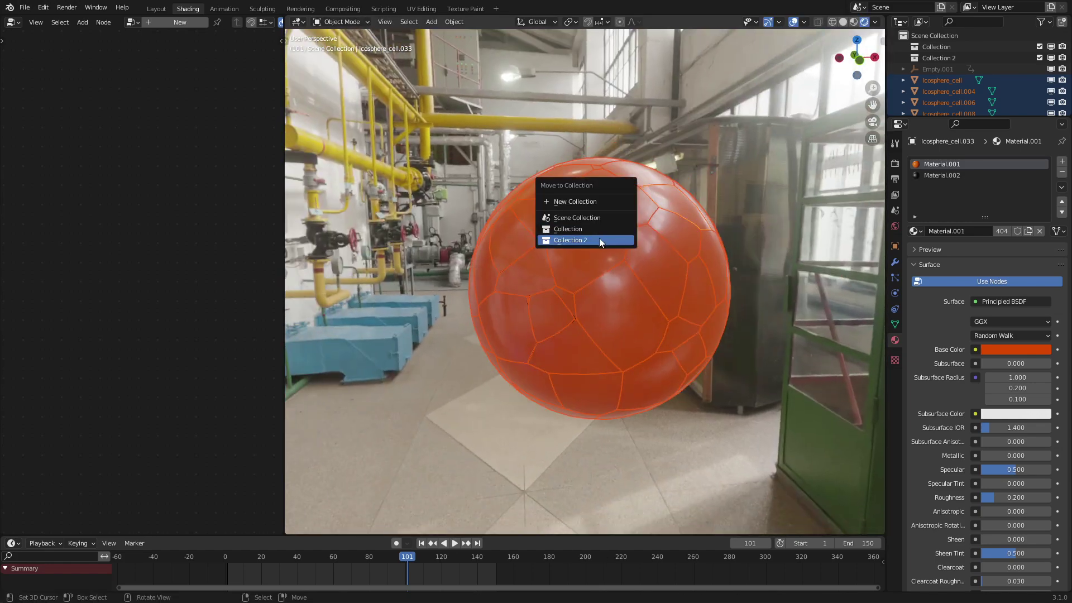
left_click(598, 238)
Rename Collection 2 as Cells and collapse its contents
double_click(962, 58)
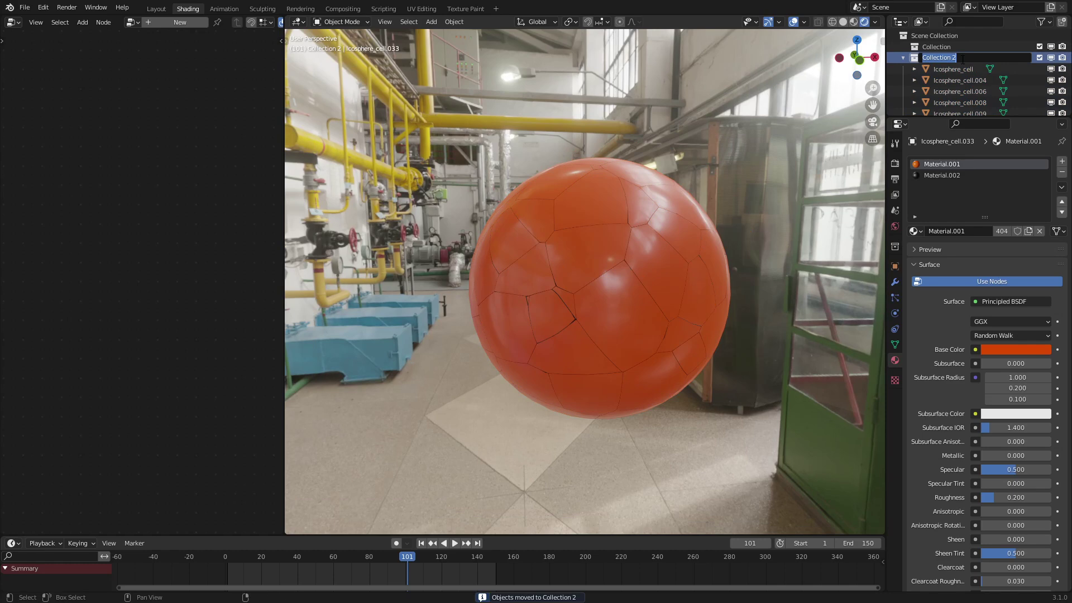
type("Cells")
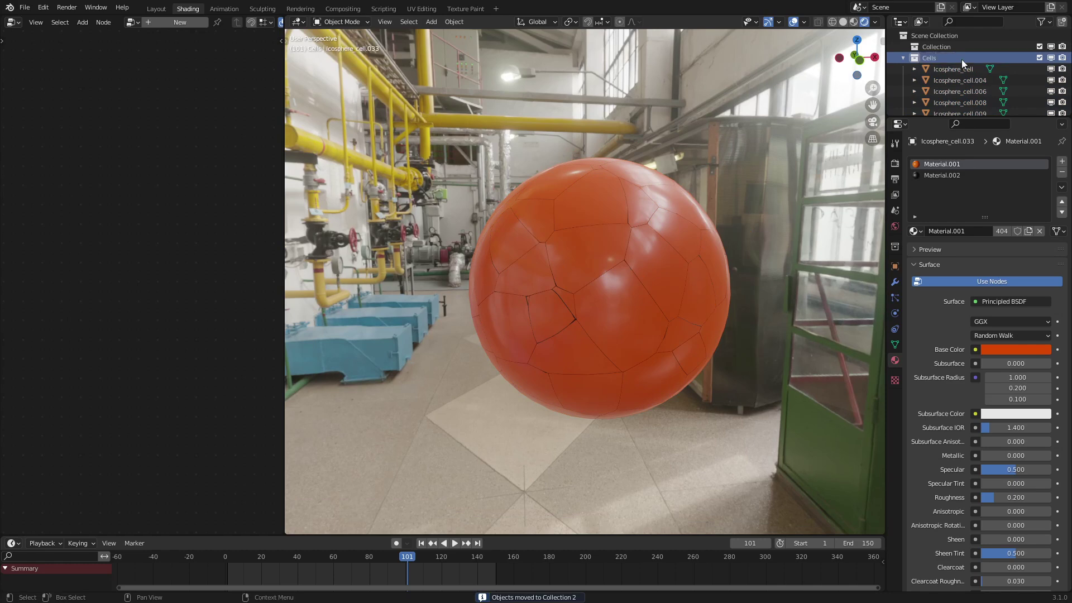
key("Return")
left_click(903, 59)
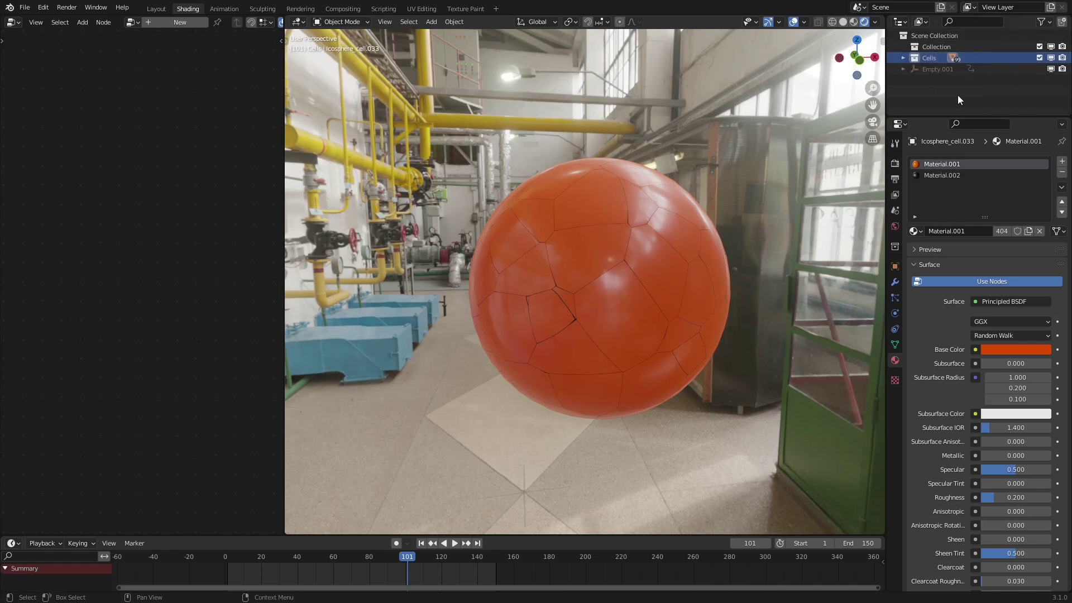
Add a plane, clear its location to the world origin, and move it 2 m along the X axis
middle_click_drag(765, 89, 709, 133)
key("shift+a")
mouse_move(610, 170)
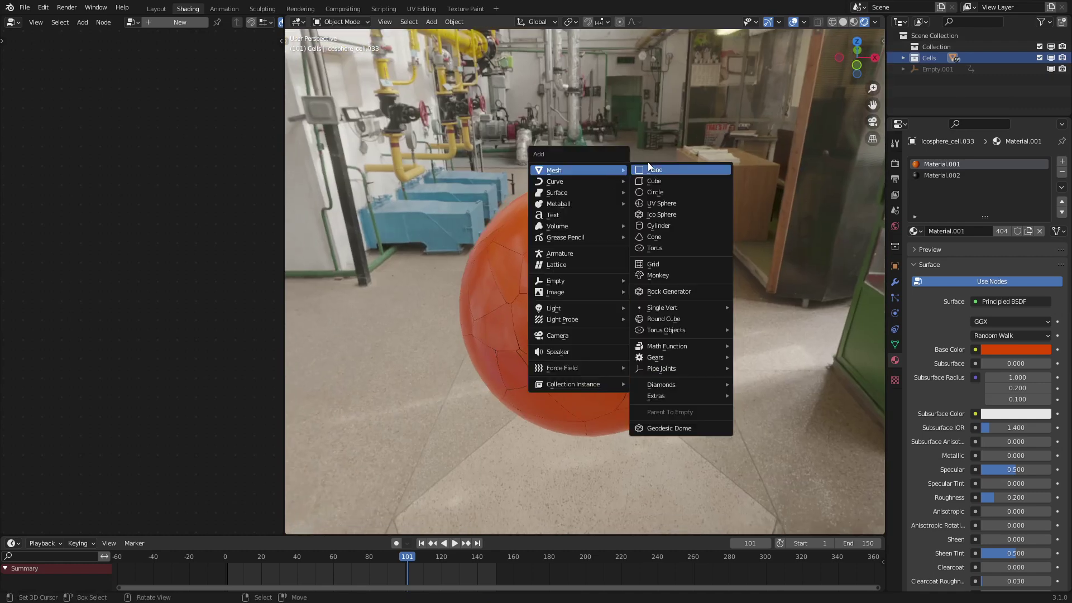
left_click(665, 169)
key("alt+g")
middle_click_drag(675, 206, 553, 220)
scroll(553, 222, "down", 1)
key("g")
key("x")
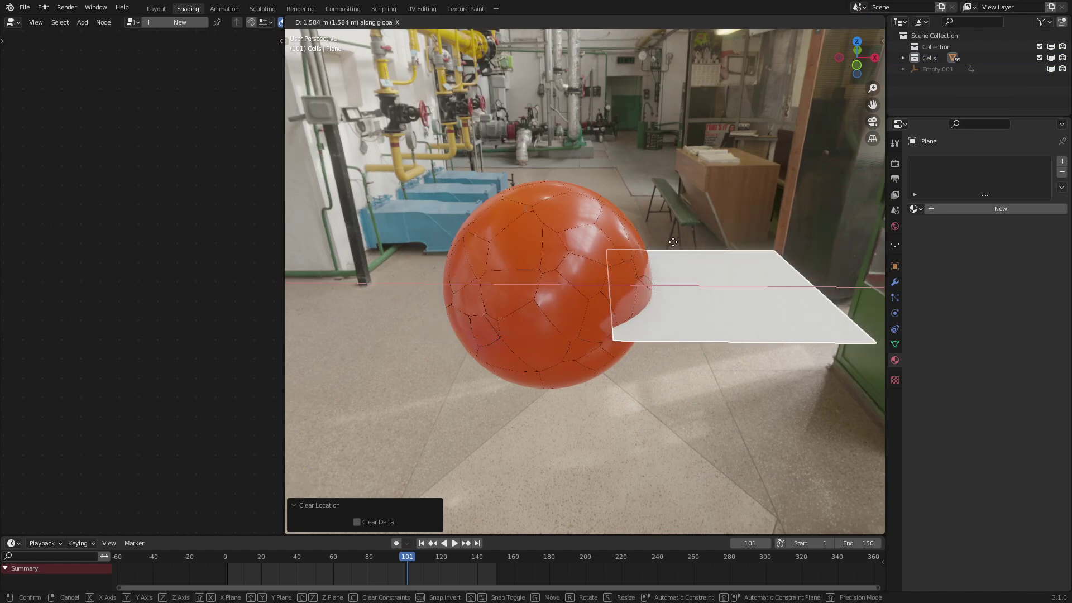
key("Return")
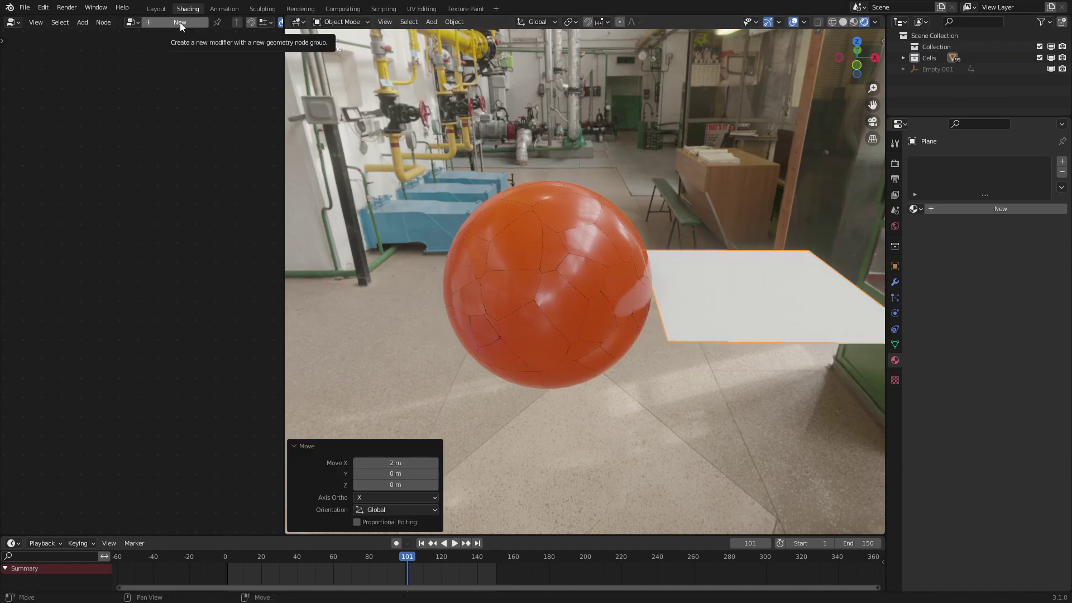
Move the plane out of Cells into the collection named Collection
key("m")
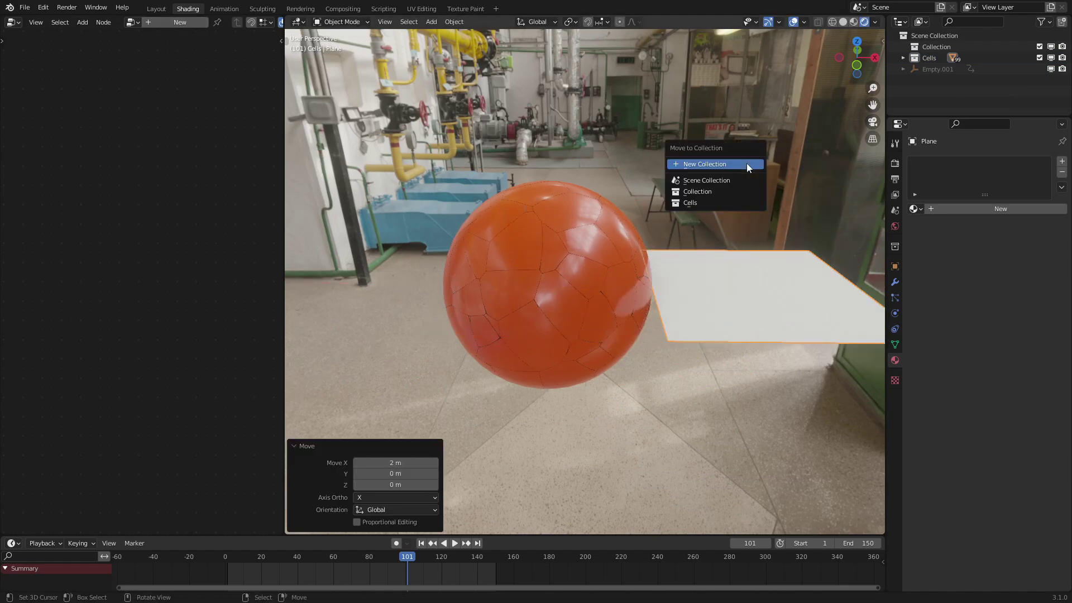
left_click(722, 190)
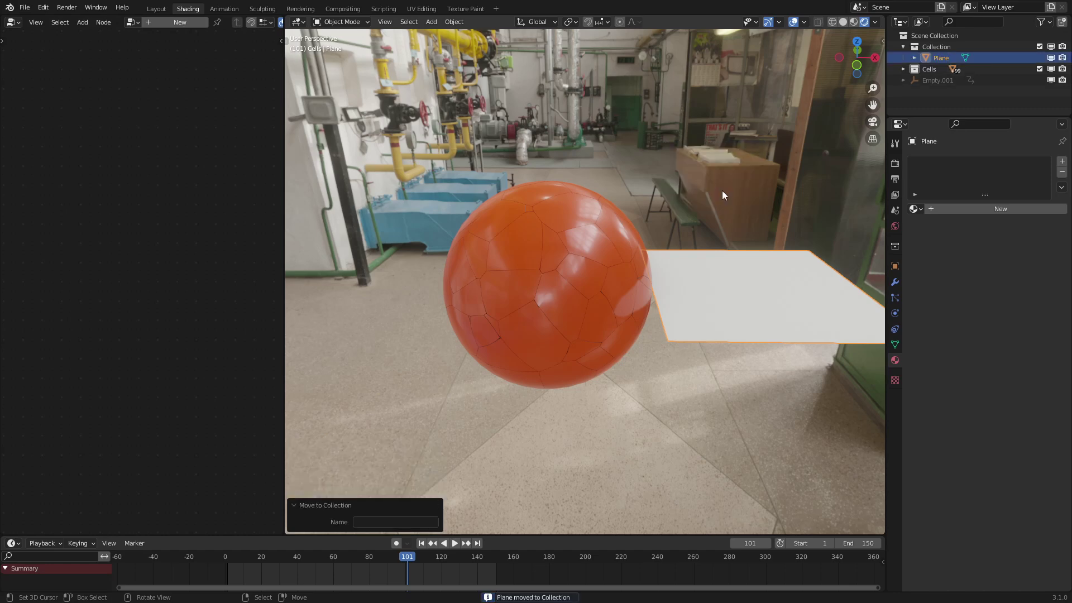
middle_click_drag(722, 190, 734, 191)
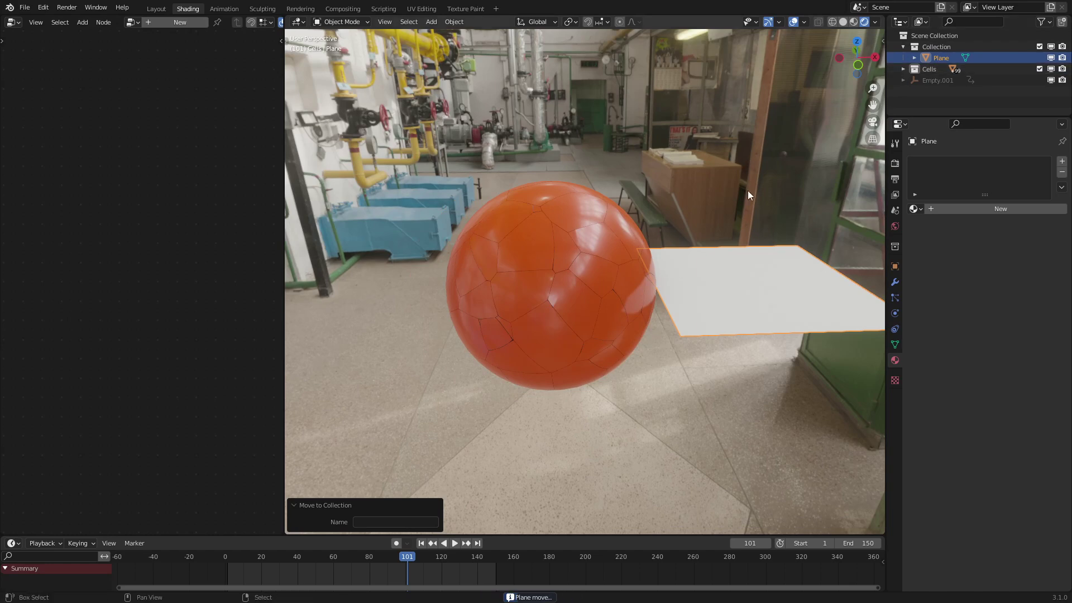
middle_click_drag(748, 195, 656, 198, "shift")
Create a geometry node tree on the plane and add a Collection Info node that references the Cells collection
left_click(180, 22)
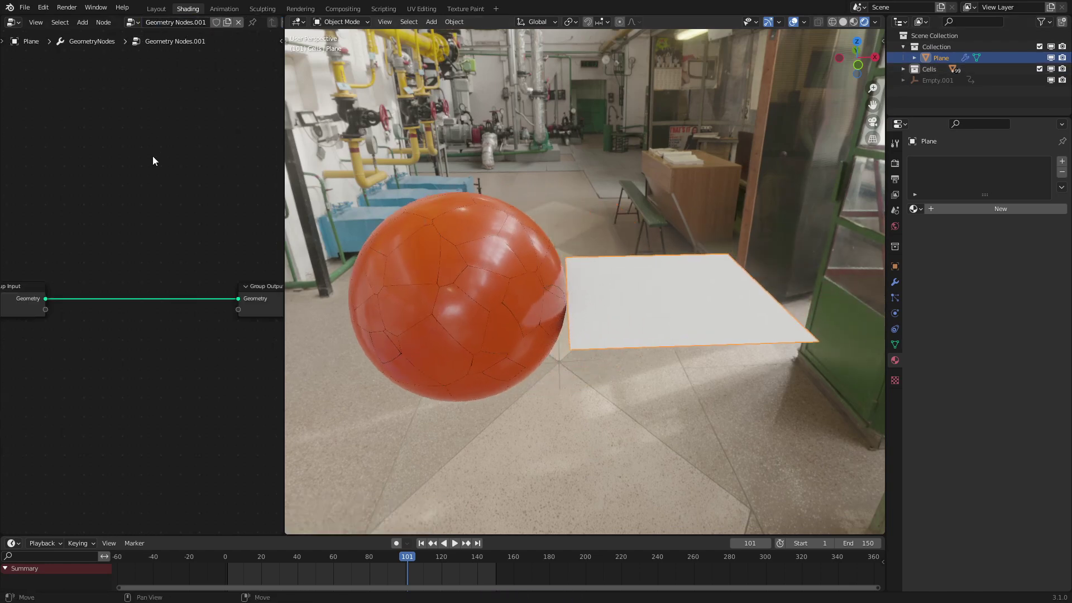
key("shift+a")
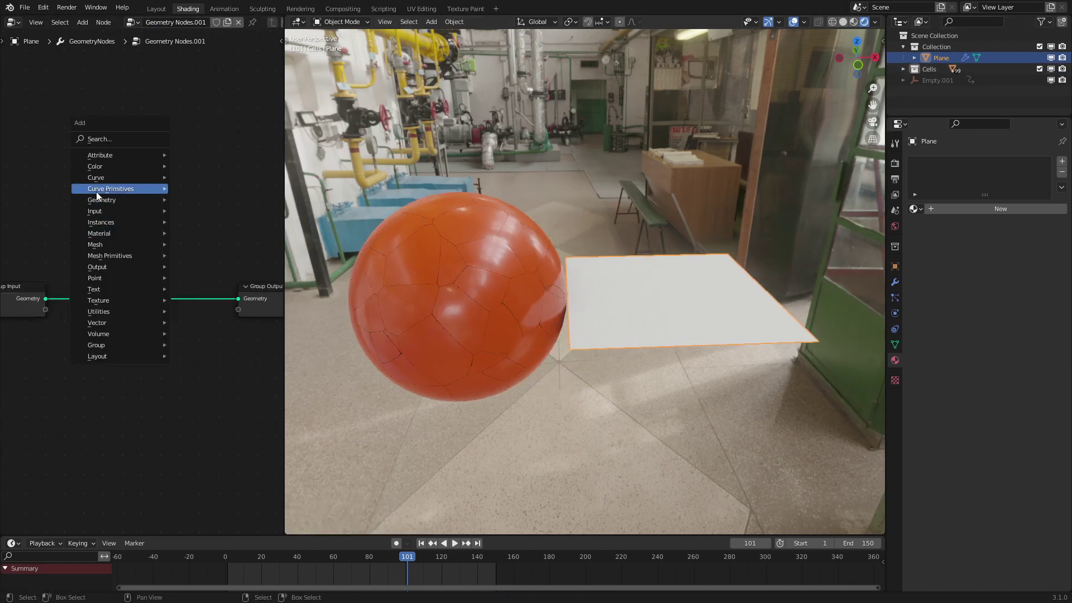
mouse_move(95, 212)
left_click(210, 219)
left_click(144, 394)
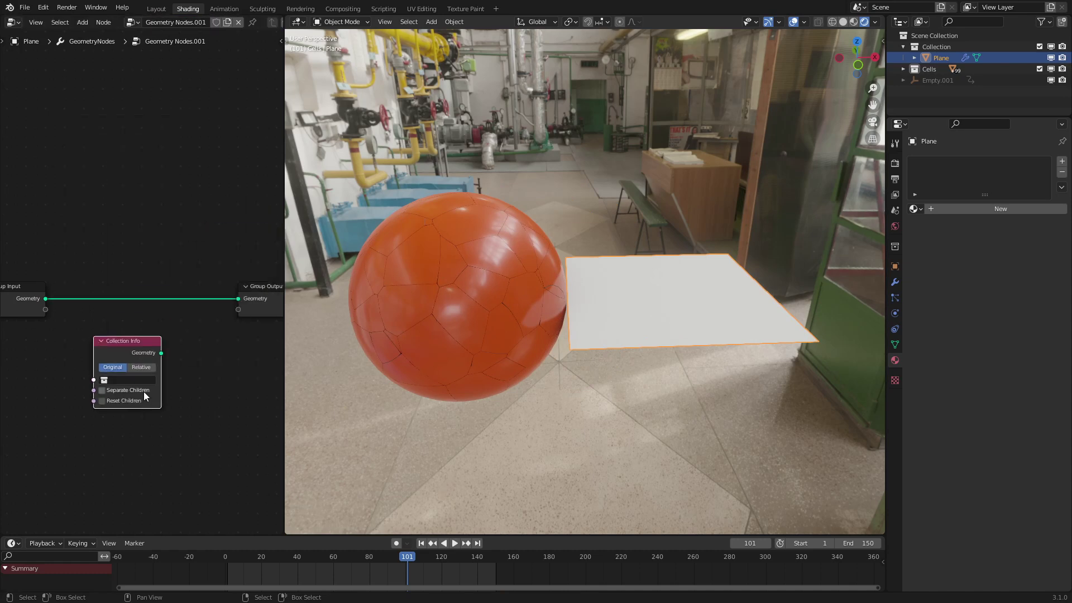
scroll(143, 391, "up", 3)
left_click(146, 313)
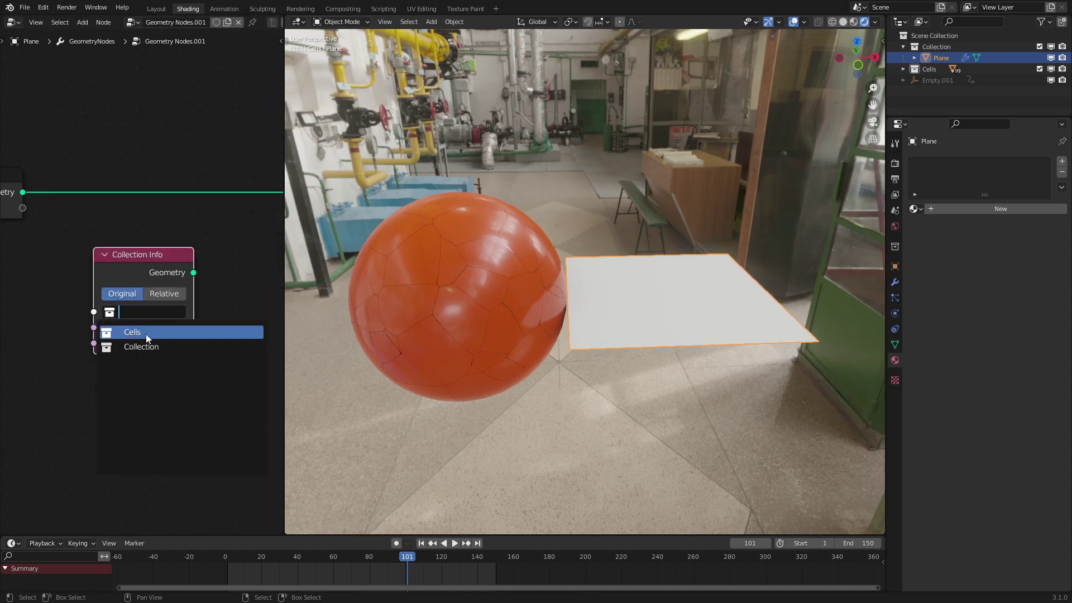
left_click(146, 332)
Connect Collection Info to the Group Output geometry, enable Separate Children, and set its transform space to Relative
scroll(147, 329, "down", 2)
left_click_drag(150, 304, 247, 237)
middle_click_drag(628, 311, 502, 300)
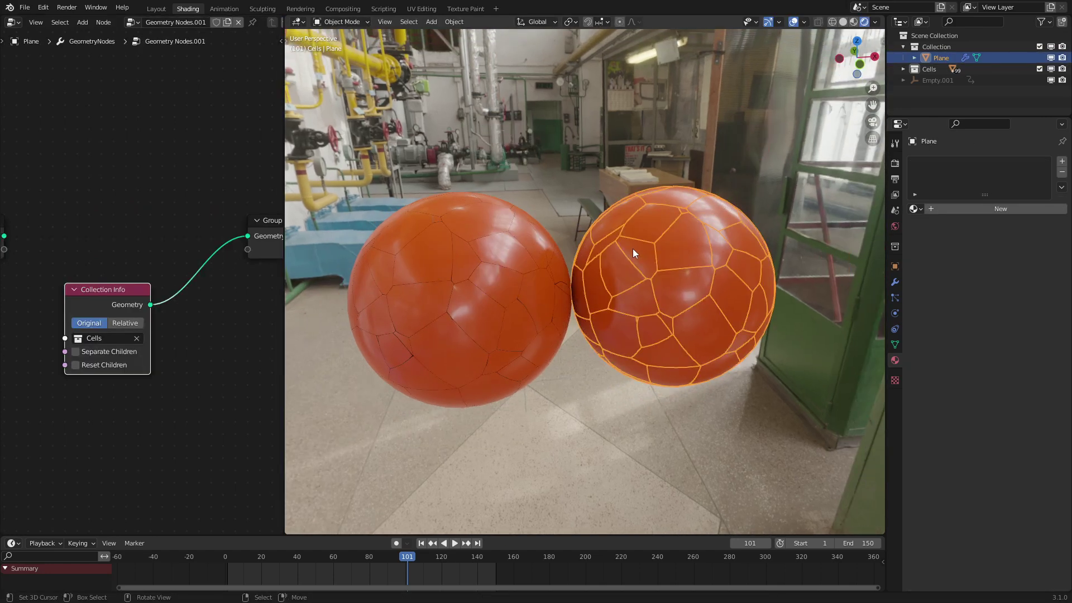
scroll(96, 343, "up", 2)
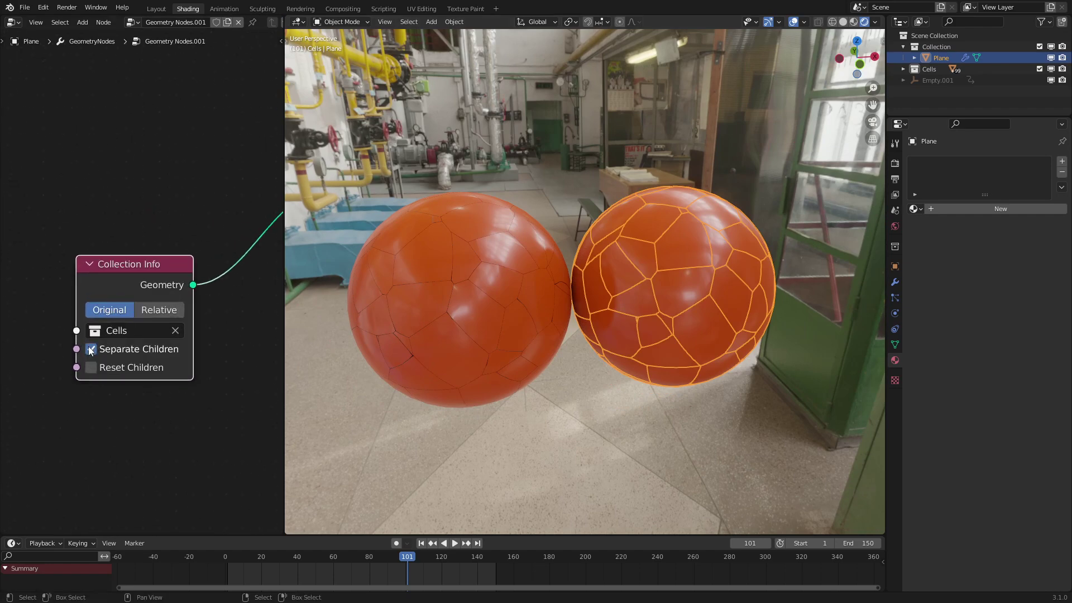
left_click(169, 312)
scroll(600, 274, "down", 2)
Exclude the Cells collection from the view layer and select the instanced sphere generated by the plane
key("g")
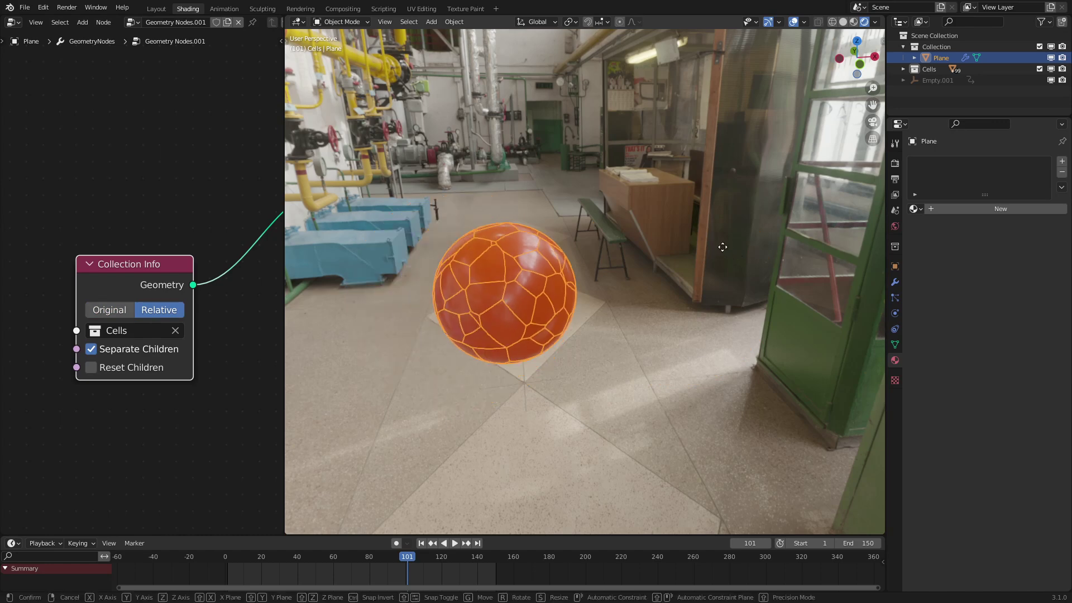
right_click(570, 267)
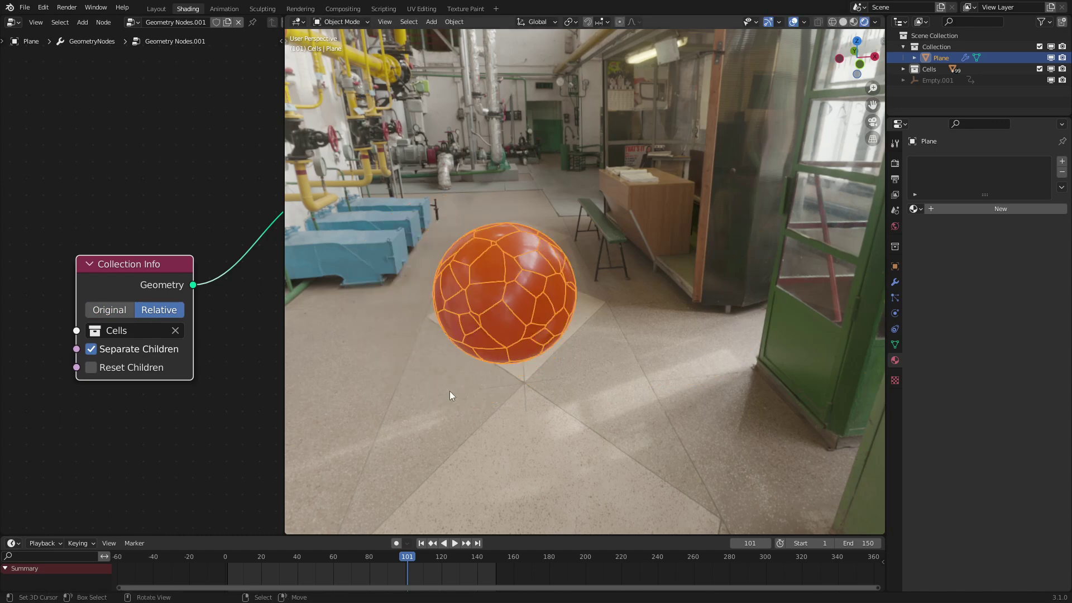
left_click(923, 69)
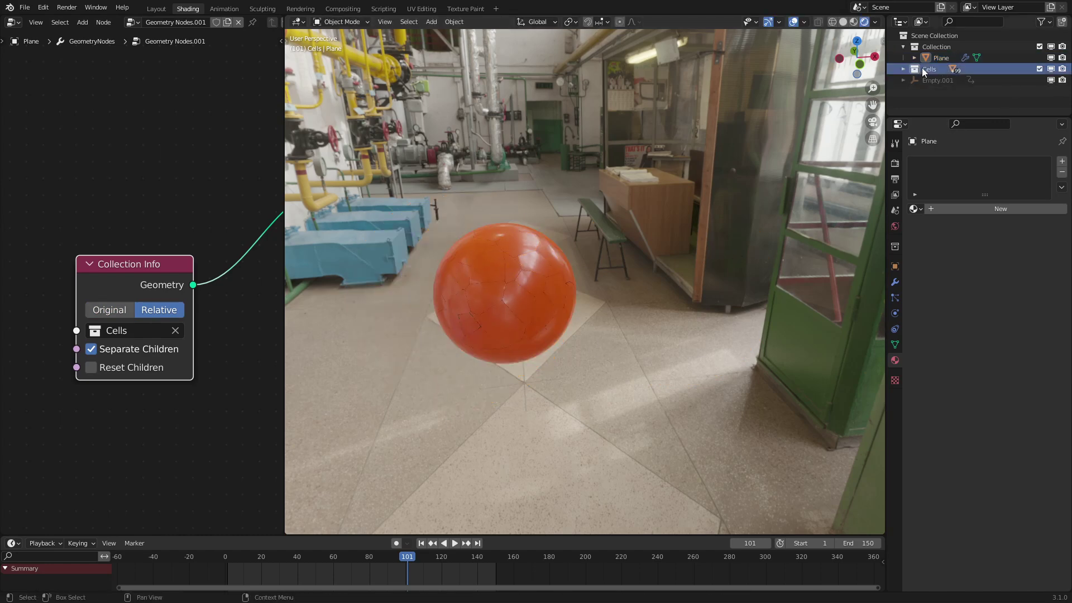
left_click(1040, 69)
left_click(494, 269)
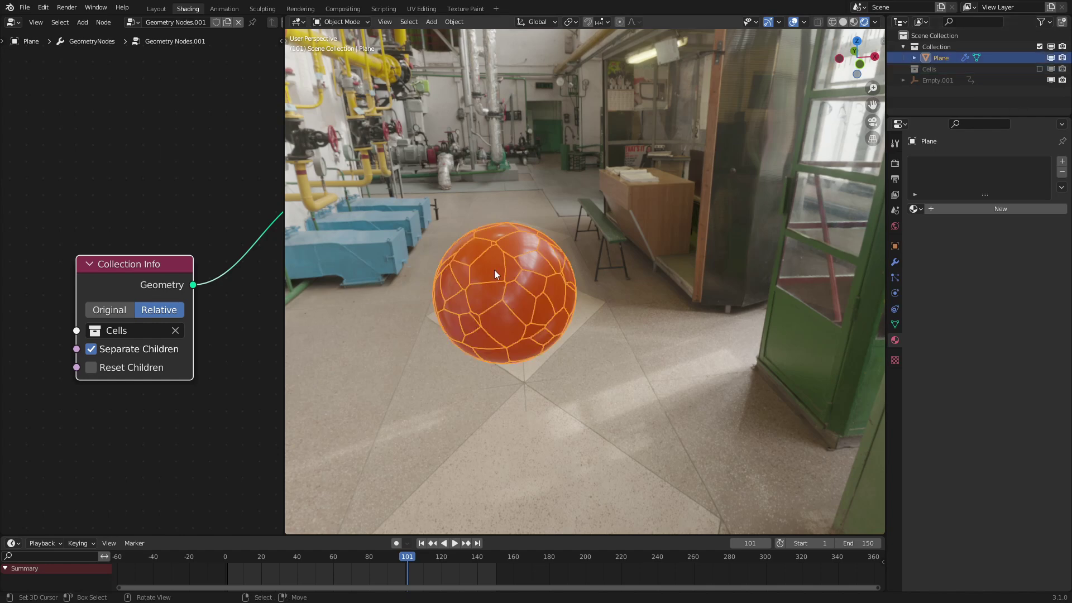
key("g")
left_click(534, 282)
Shift the Collection Info node aside and insert a Scale Instances node between it and the Group Output
scroll(157, 275, "down", 3)
key("g")
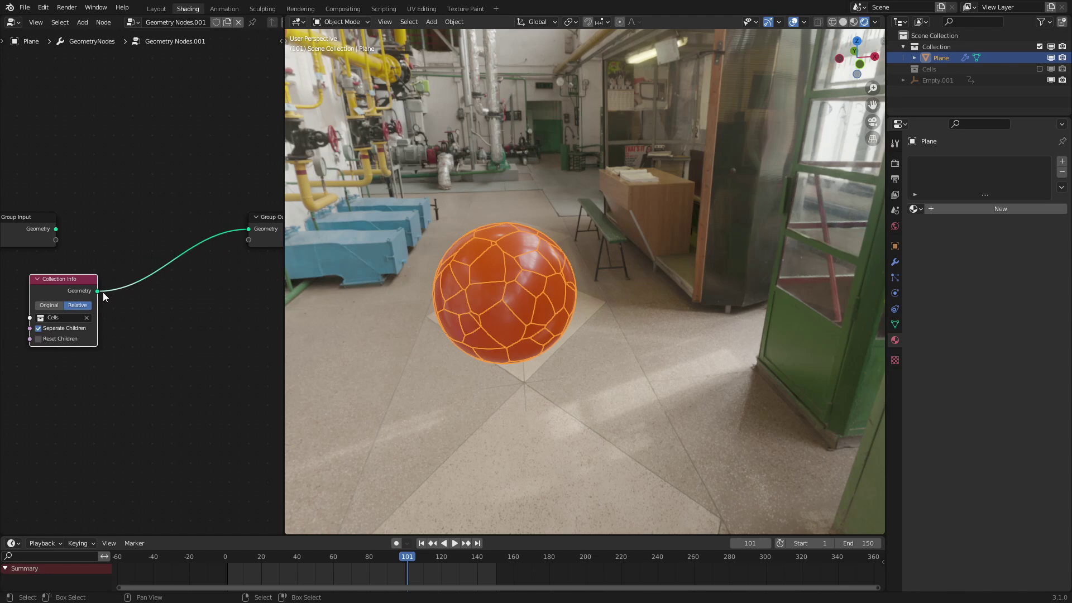
left_click(138, 301)
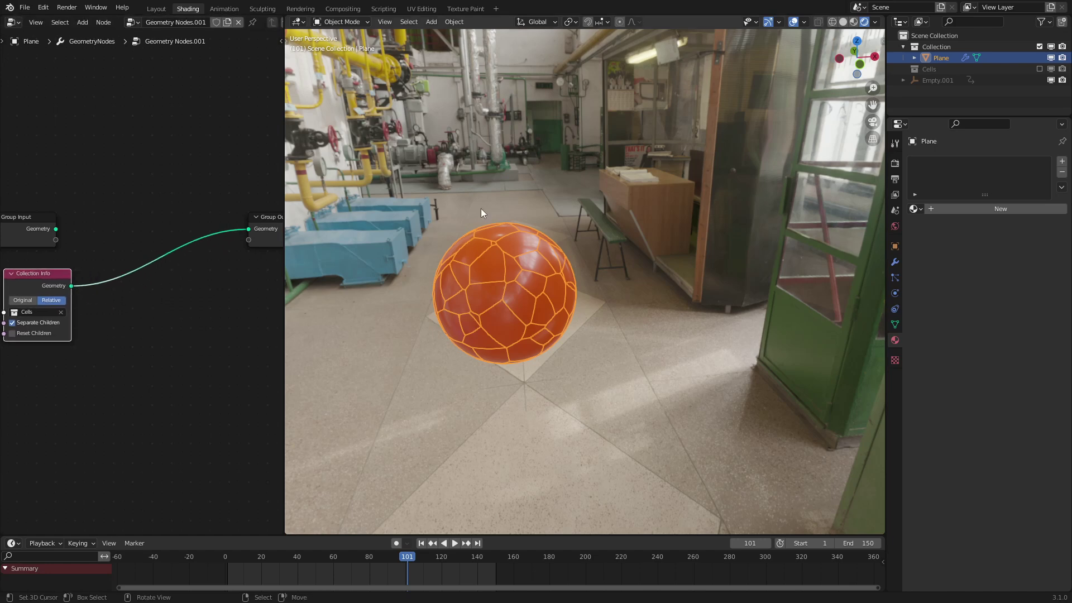
middle_click_drag(111, 271, 120, 270)
key("shift+a")
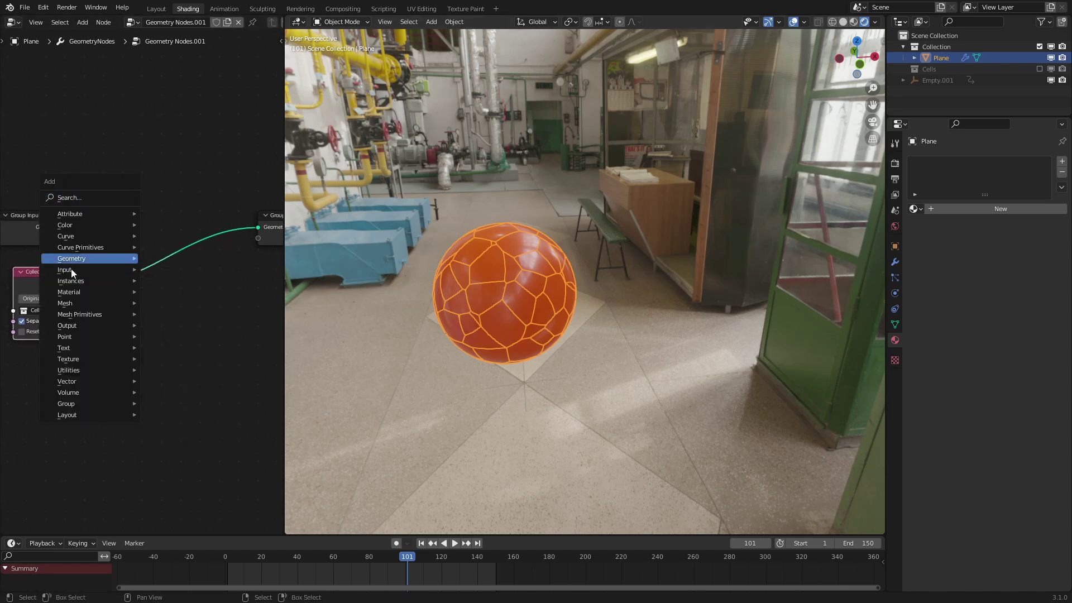
mouse_move(69, 283)
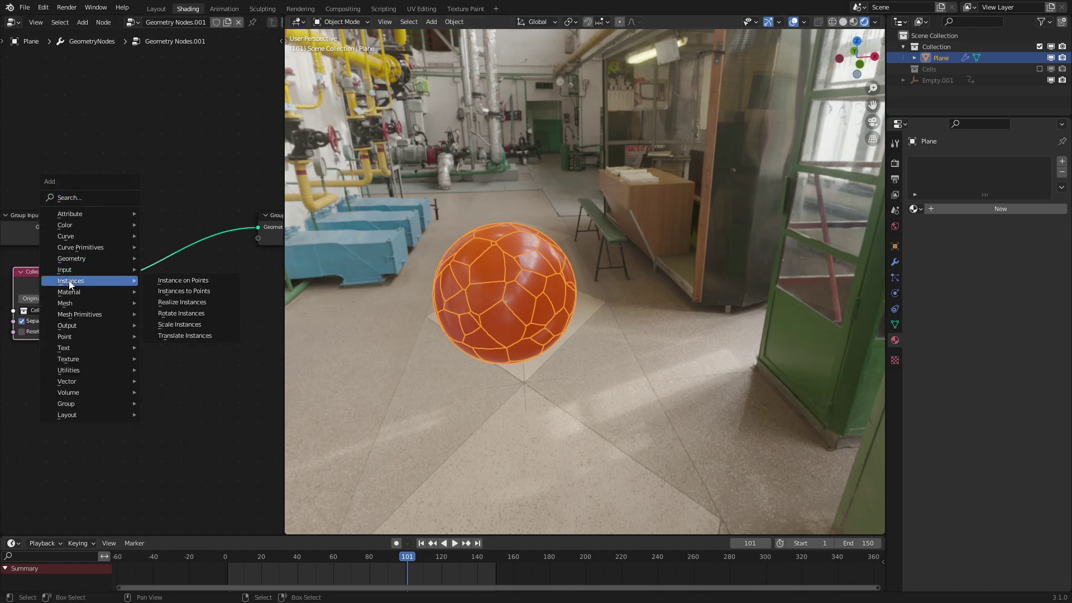
left_click(180, 325)
left_click(160, 322)
Set the X, Y and Z scale of the Scale Instances node to 0.510 and inspect the shrunken cells
scroll(160, 321, "up", 2)
mouse_move(186, 323)
left_mouse_down()
mouse_move(186, 342)
mouse_move(167, 349)
mouse_move(186, 321)
left_mouse_up()
middle_click_drag(89, 317, 143, 285)
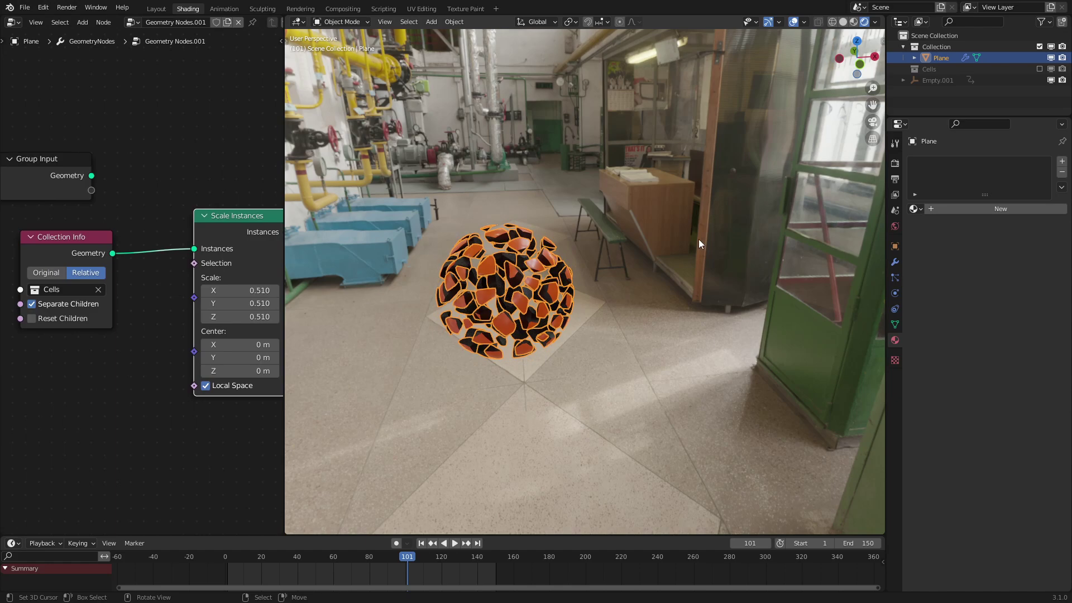
left_click(699, 239)
scroll(670, 236, "up", 3)
middle_click_drag(653, 238, 613, 238)
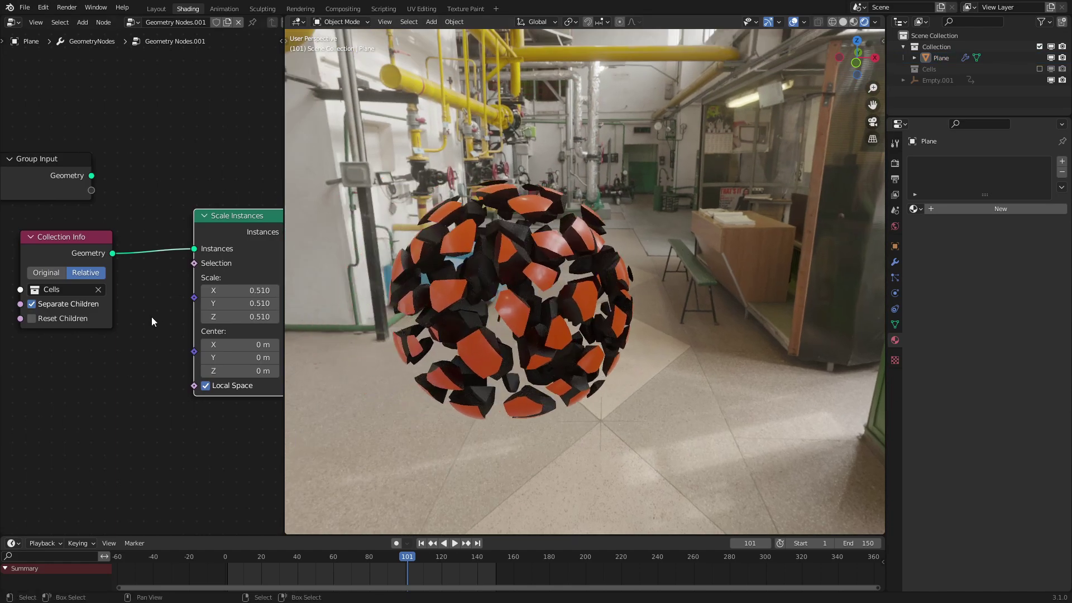
left_click_drag(235, 291, 237, 313)
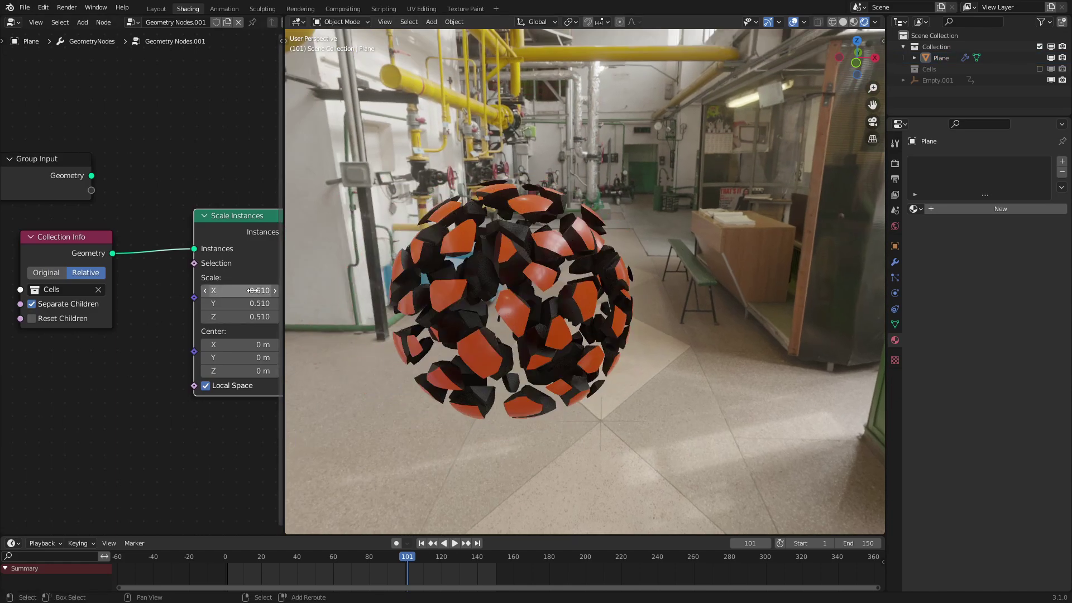
Insert a Rotate Instances node after Scale Instances and test its X rotation, leaving it at 0°
middle_click_drag(251, 196, 86, 192)
key("shift+a")
mouse_move(86, 192)
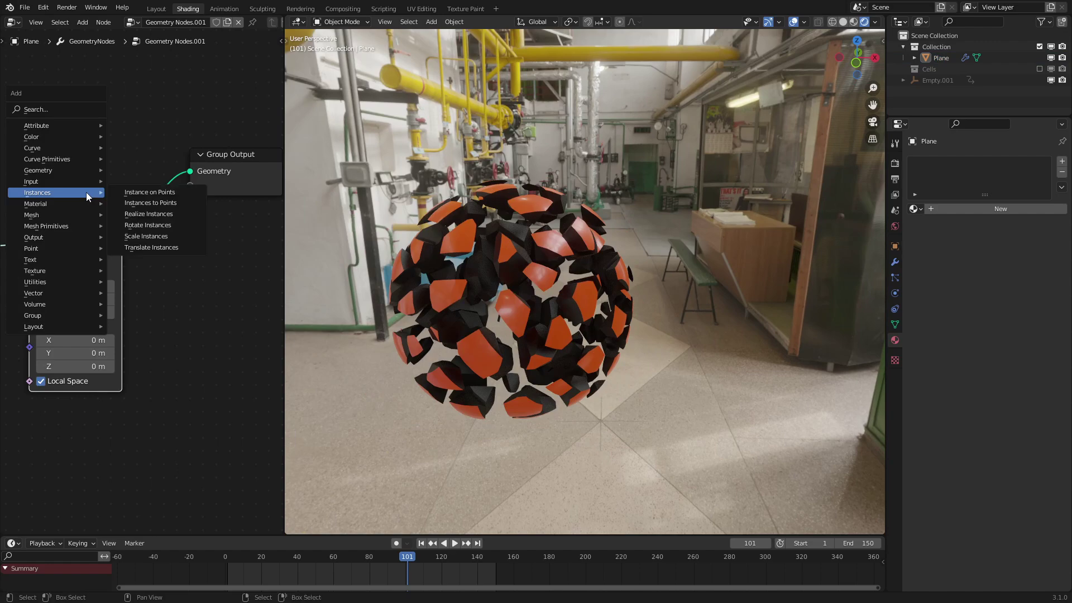
left_click(170, 224)
left_click_drag(205, 210, 194, 223)
left_click_drag(208, 278, 139, 278)
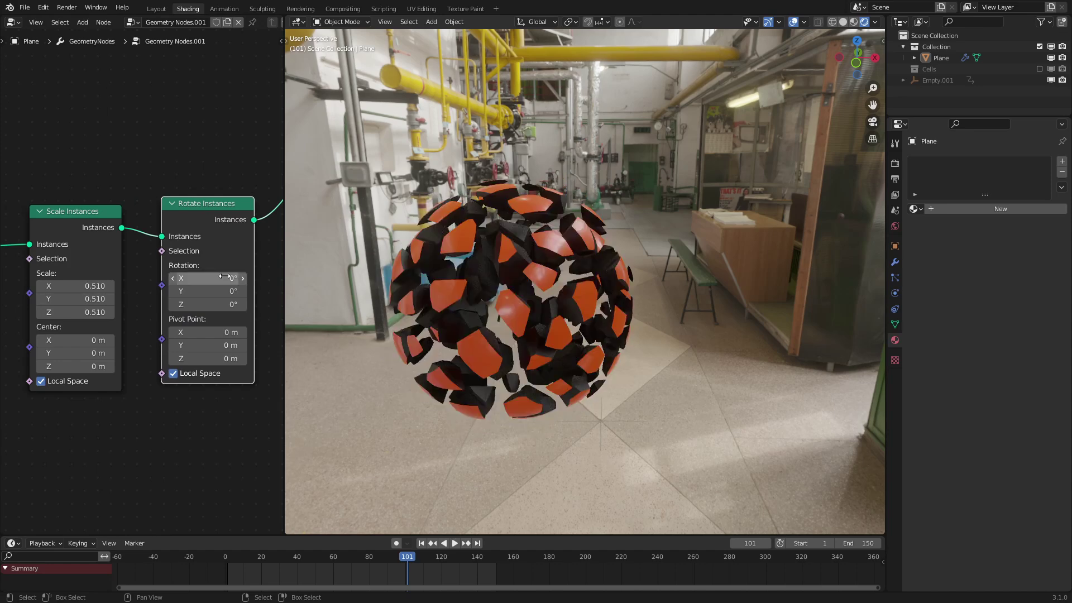
Insert a Translate Instances node after Rotate Instances, test its Y translation, and reset that value to 0 m
middle_click_drag(179, 235, 112, 219)
key("shift+a")
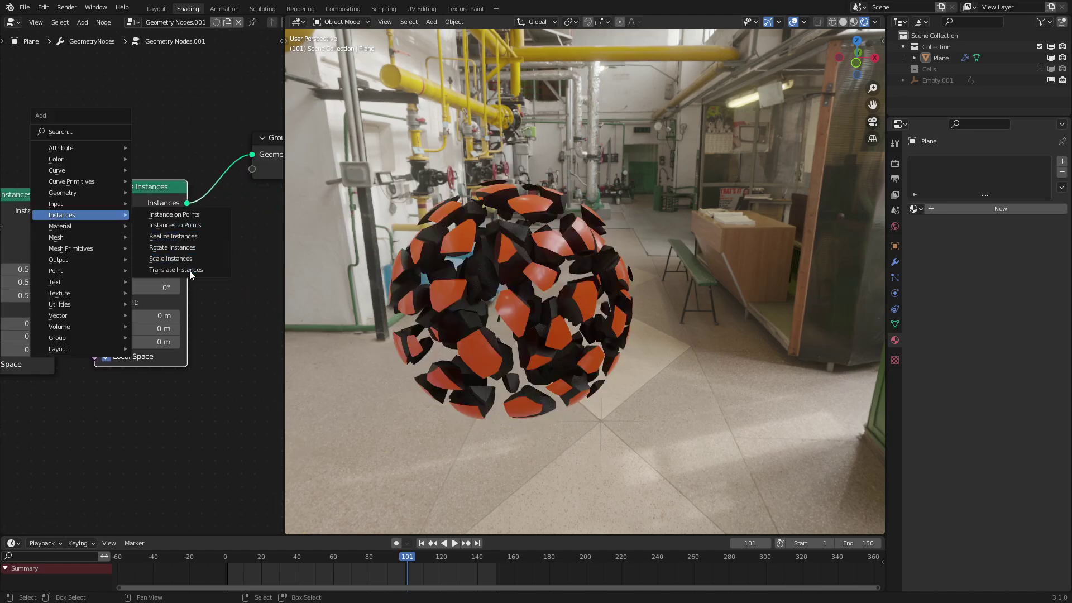
left_click(190, 271)
left_click(229, 220)
middle_click_drag(237, 235, 164, 206)
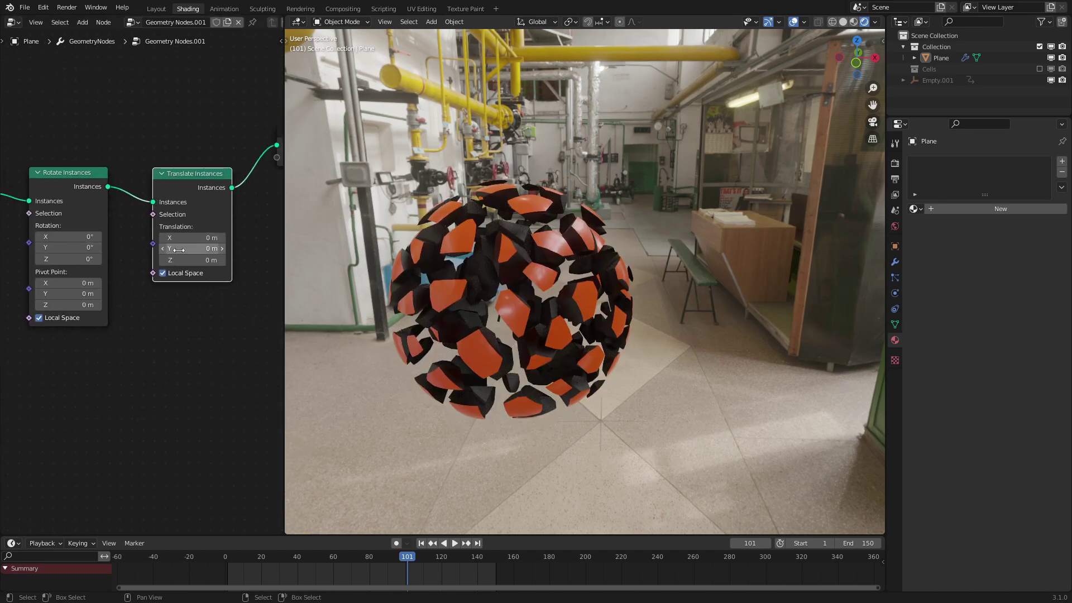
left_click_drag(188, 249, 154, 248)
key("BackSpace")
Add a plain axes empty and move it about 1.54 m along X to stand beside the shattered sphere
scroll(189, 248, "down", 4)
middle_click_drag(130, 225, 210, 189)
scroll(173, 211, "down", 3)
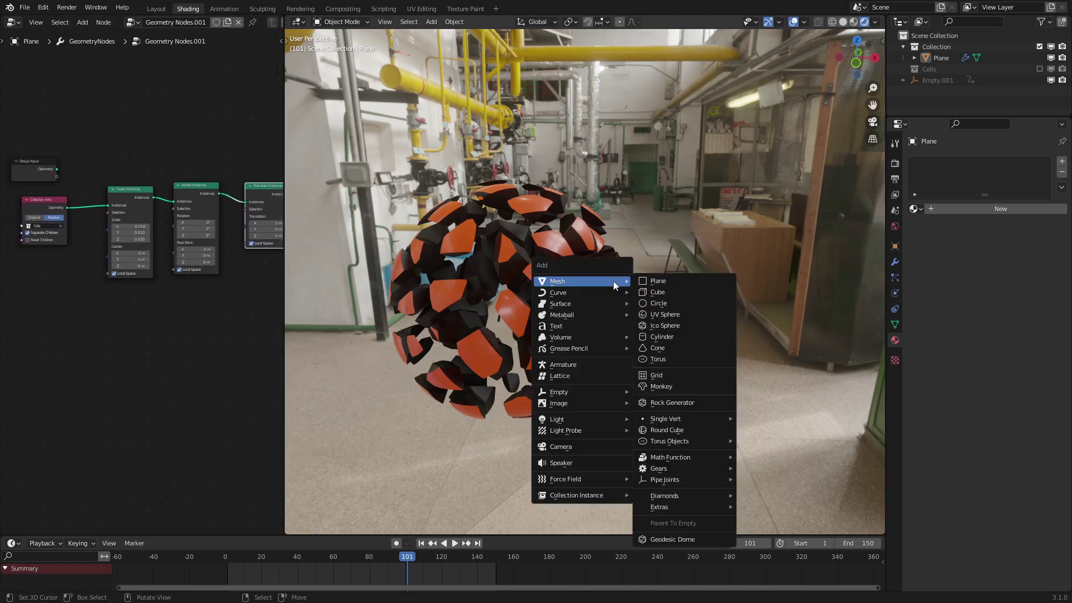
mouse_move(571, 390)
left_click(660, 391)
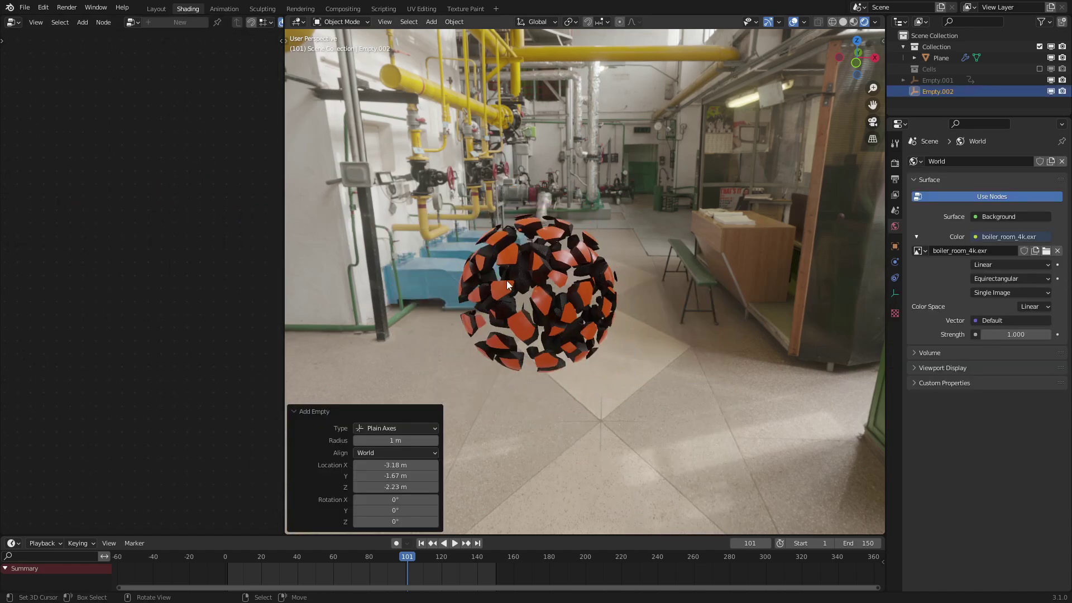
key("g")
key("x")
left_click(612, 304)
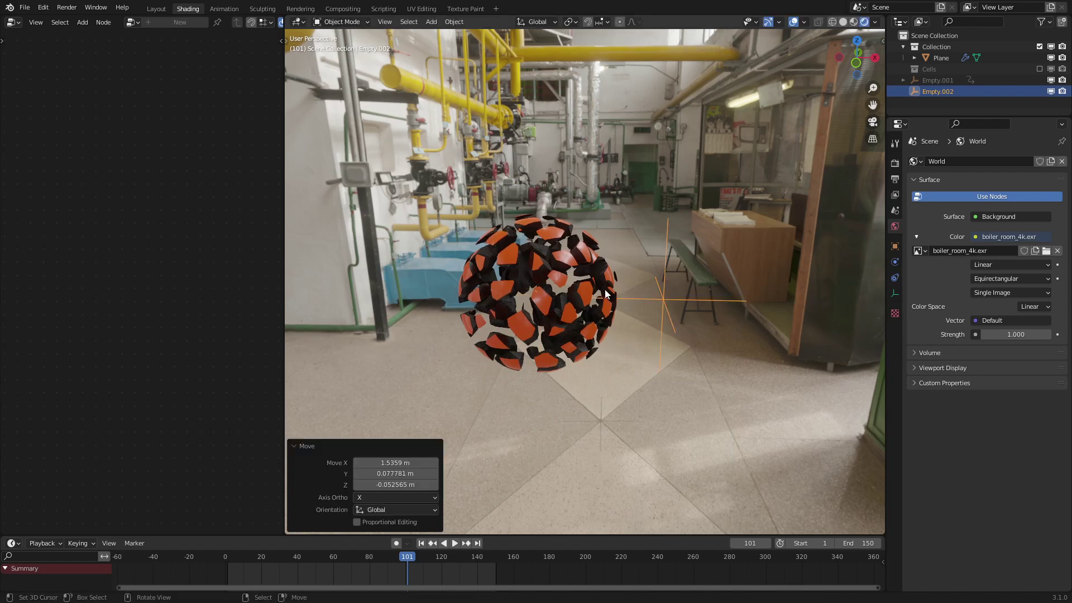
Bring the new empty into the plane's node tree as an Object Info node and set it to Relative
left_click(603, 276)
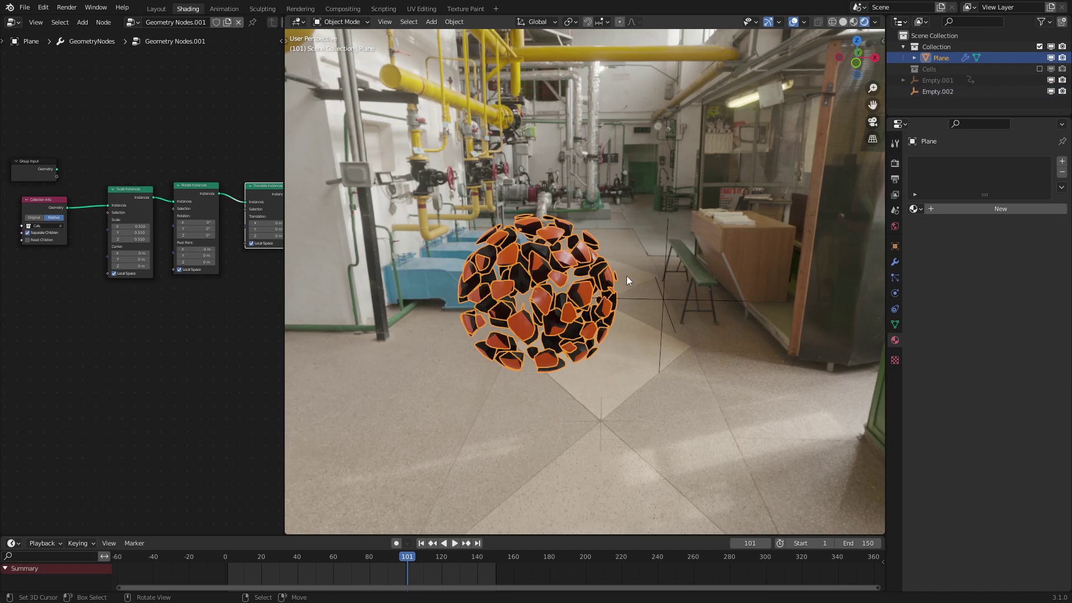
left_click_drag(944, 93, 74, 324)
middle_click_drag(134, 323, 183, 305)
key("g")
left_click(135, 296)
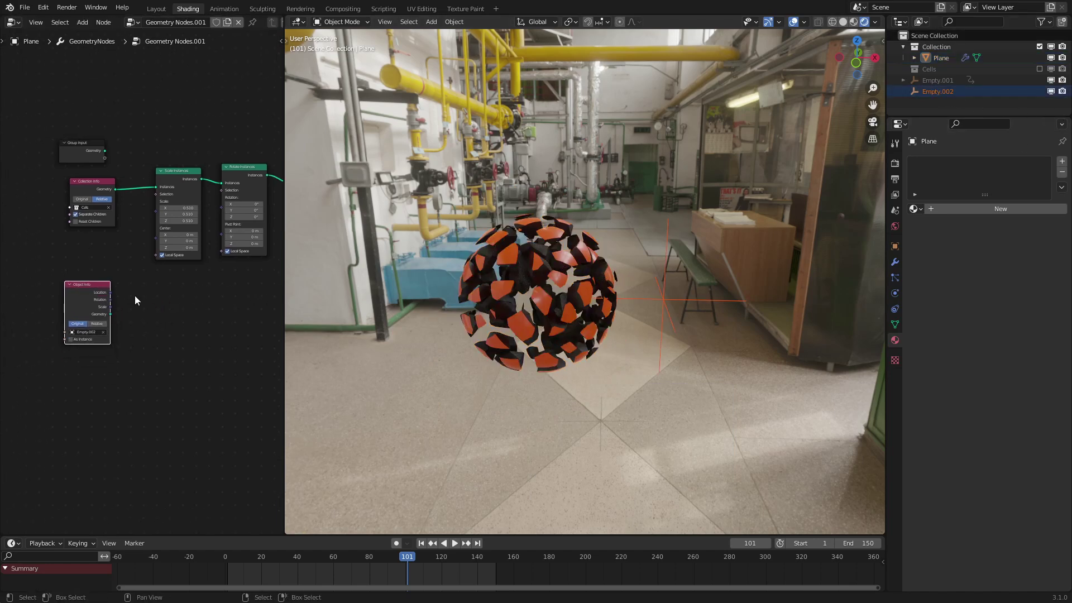
scroll(137, 296, "up", 5)
middle_click_drag(85, 340, 118, 337)
left_click(116, 336)
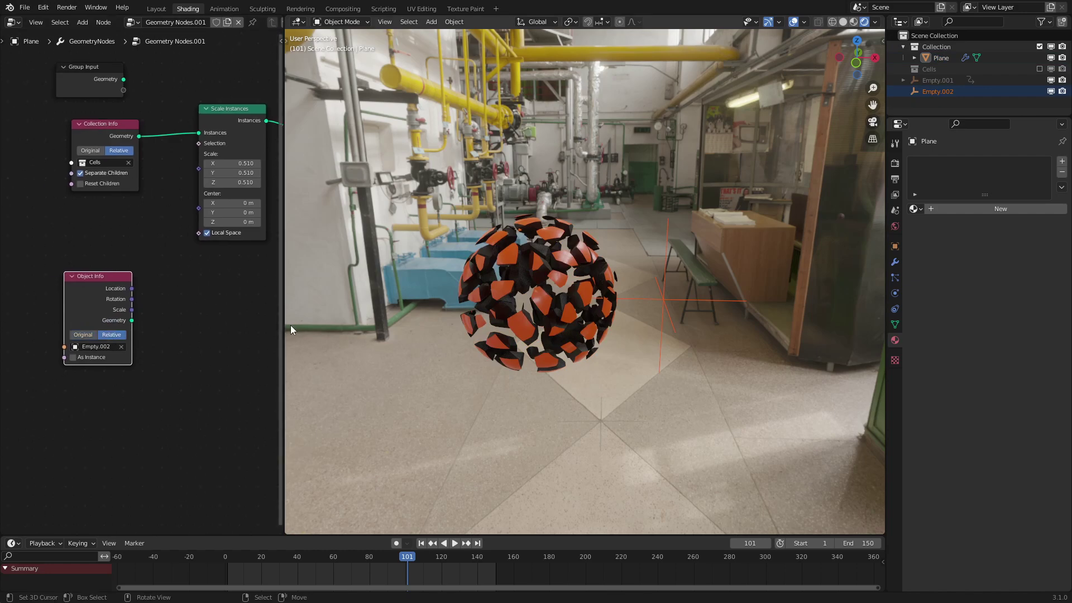
Widen the node editor and move the Object Info node further below the Collection Info node
left_click_drag(285, 328, 407, 323)
scroll(561, 318, "up", 3)
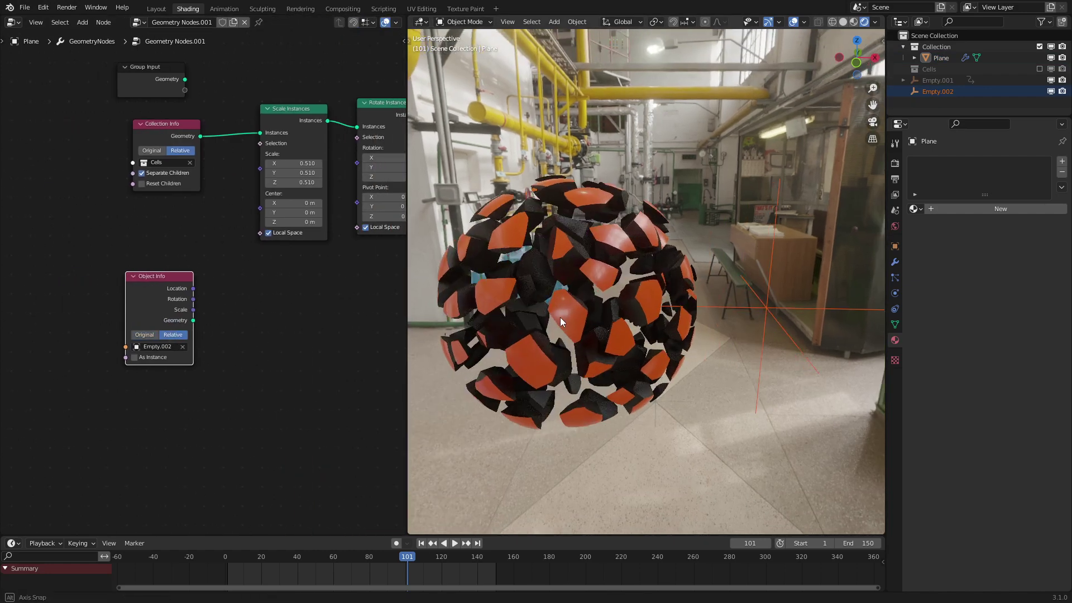
middle_click_drag(289, 298, 274, 302)
scroll(235, 305, "up", 1)
left_click_drag(154, 301, 148, 329)
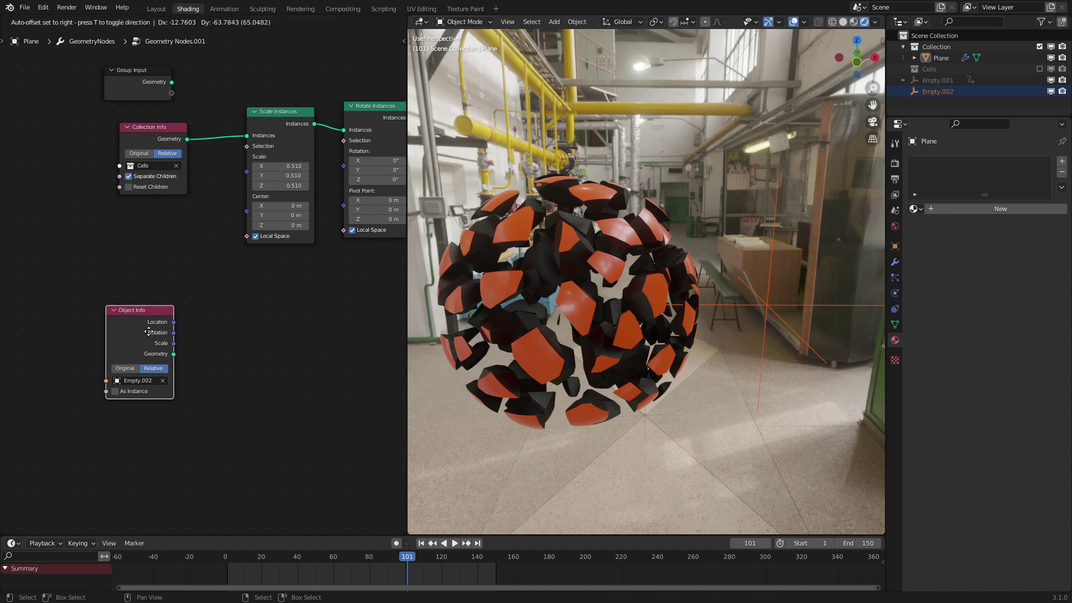
Shift the Object Info node slightly and add a Position node directly above it
middle_click_drag(176, 327, 186, 290)
key("g")
left_click(176, 326)
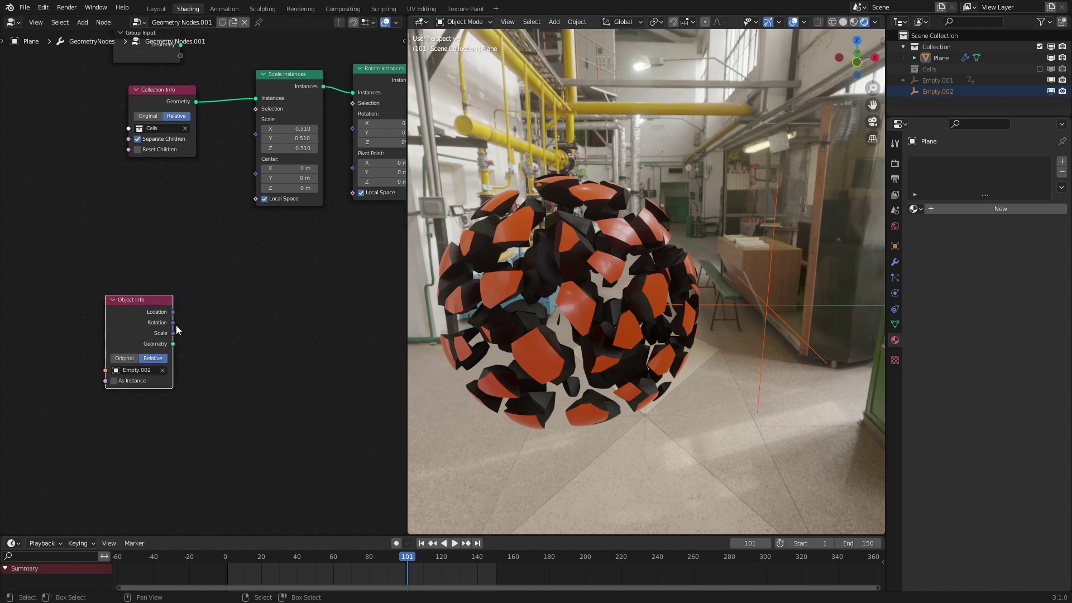
key("shift+a")
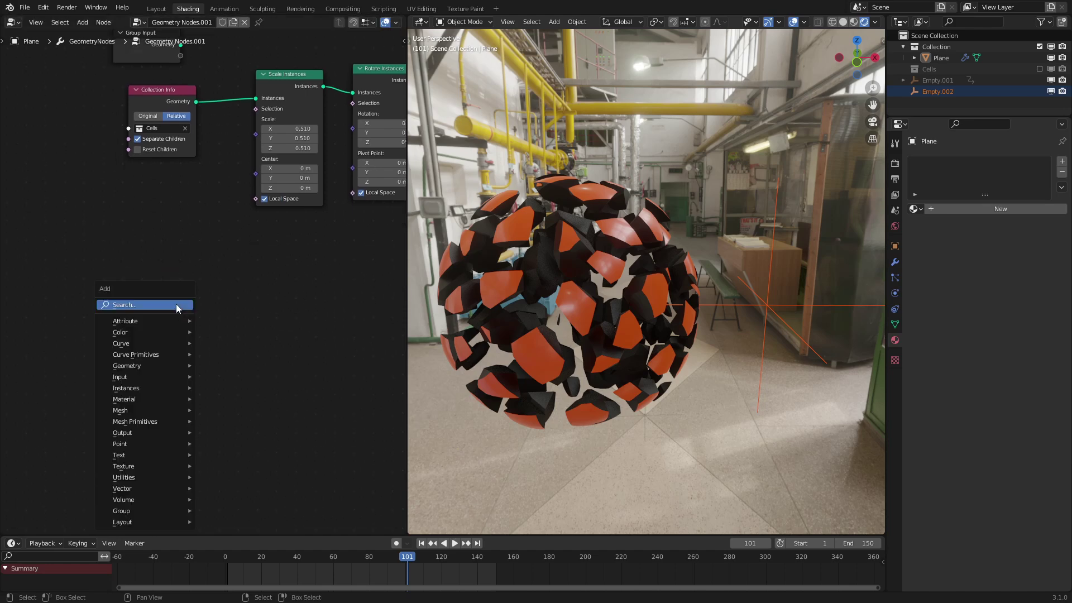
type("pos")
key("Return")
left_click(155, 280)
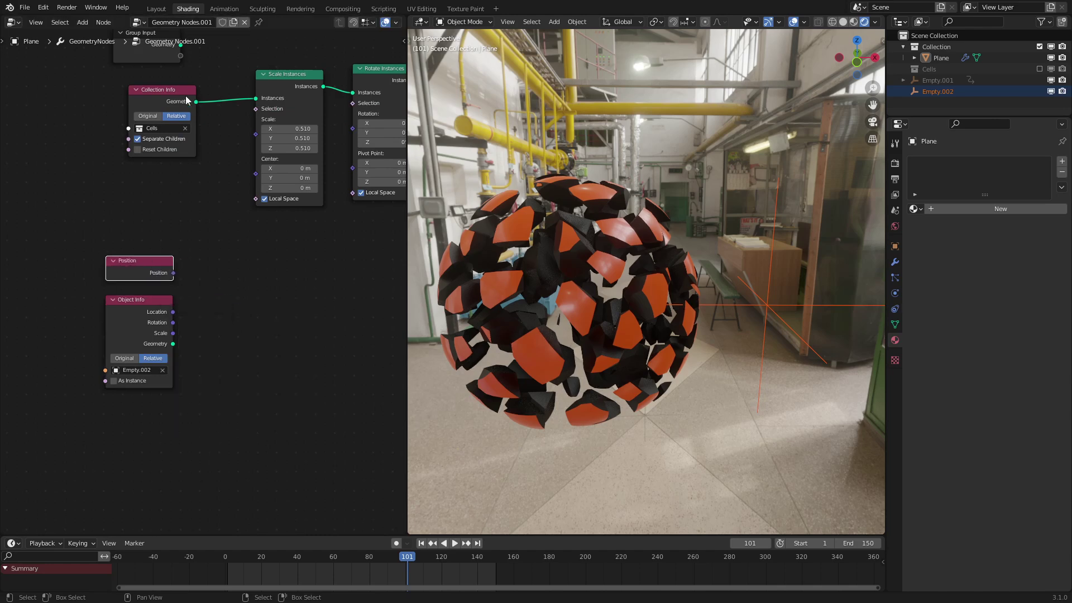
Add a Vector Math node beside the Position and Object Info nodes and set its operation to Distance
scroll(199, 282, "up", 2)
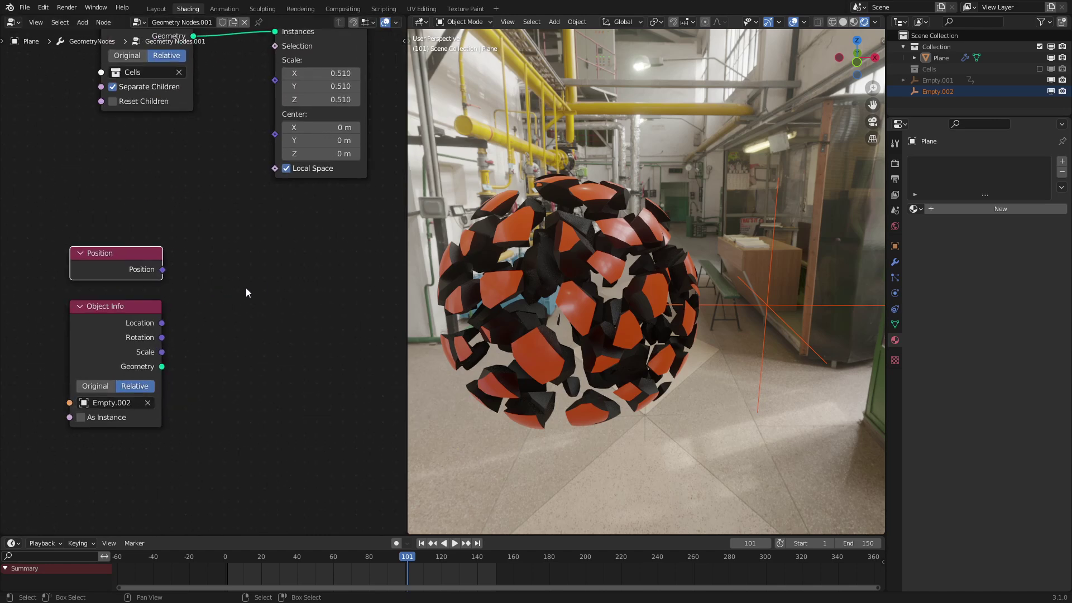
key("shift+a")
type("add")
key("Return")
left_click(221, 263)
left_click(231, 279)
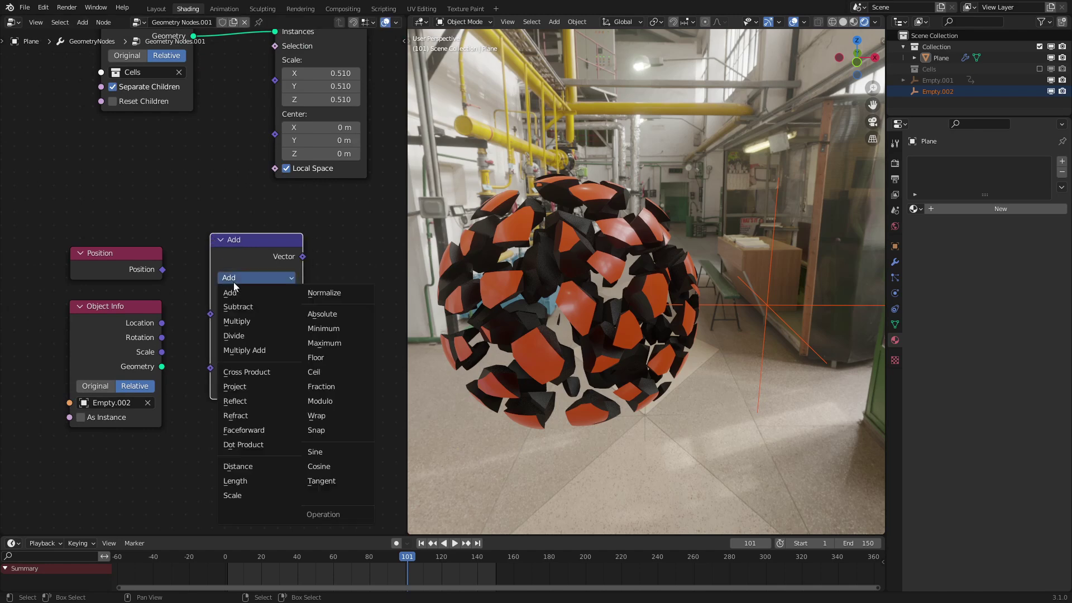
left_click(244, 468)
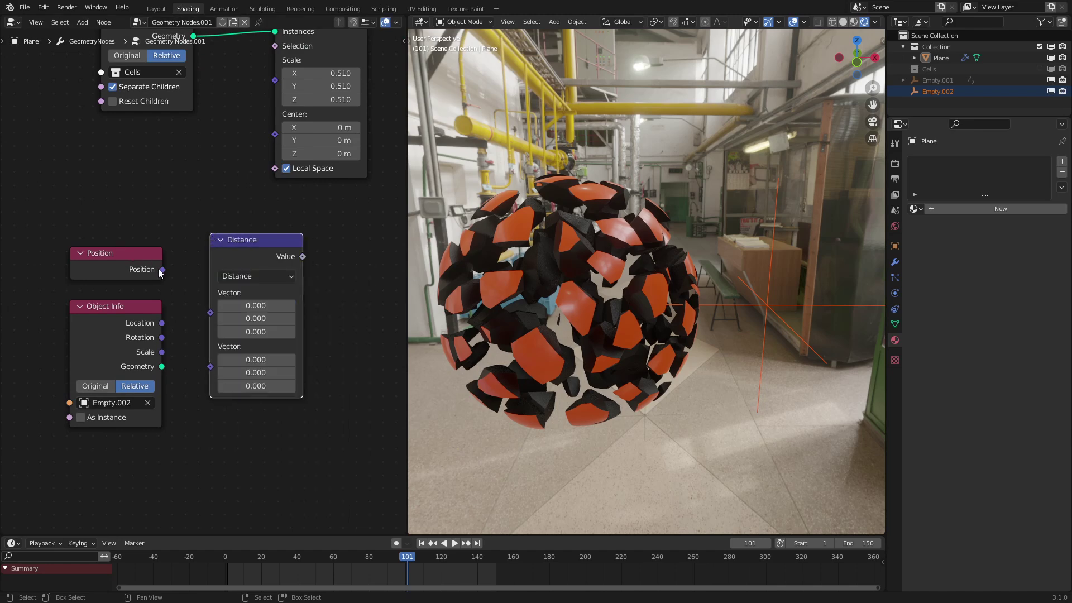
Connect Position and the Object Info Location to the Distance node's two vector inputs, and move the Distance node closer to them
left_click(161, 273)
mouse_move(213, 315)
left_mouse_down()
mouse_move(199, 318)
mouse_move(210, 327)
left_mouse_up()
left_click(219, 261)
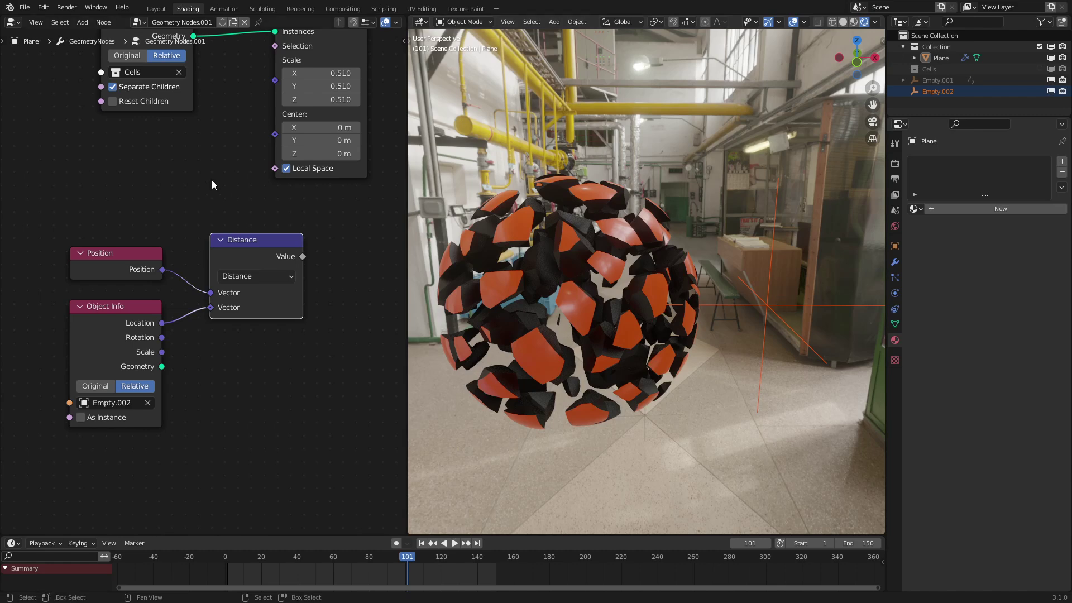
scroll(215, 193, "down", 2)
left_click_drag(235, 262, 213, 273)
Select the Position, Object Info and Distance nodes and move them together to free space below Scale Instances
key("a")
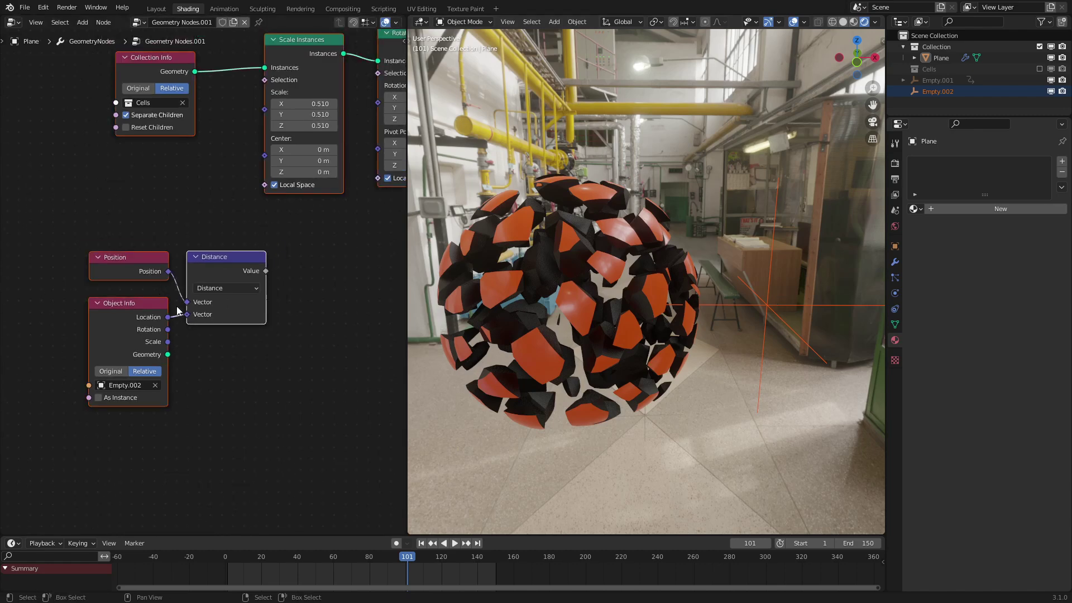
key("alt+a")
key("c")
scroll(171, 301, "down", 3)
left_click(171, 299)
right_click(172, 299)
key("g")
left_click(144, 282)
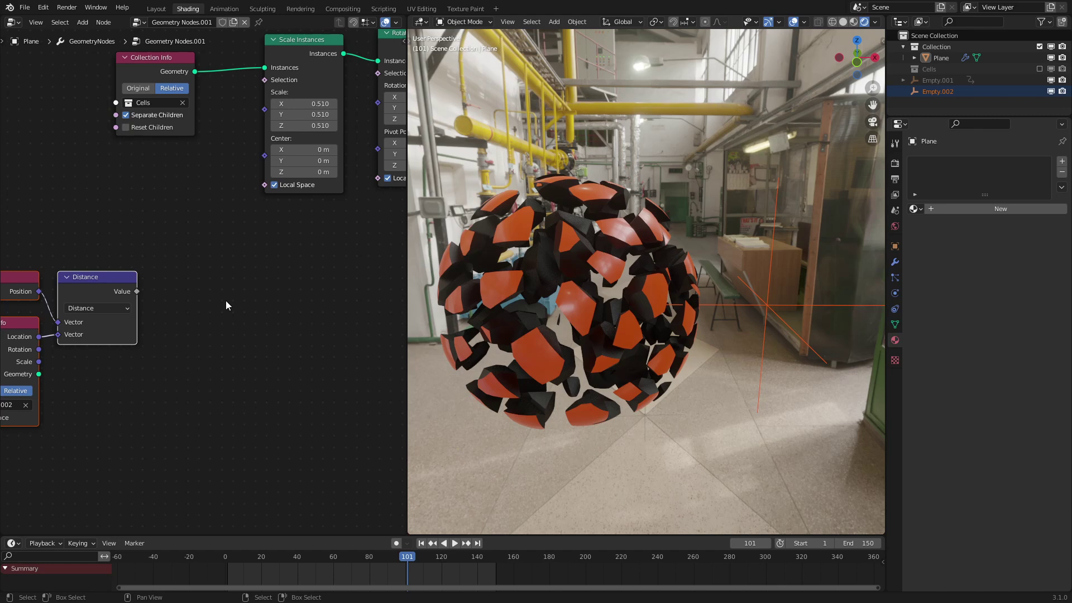
Add a Map Range node, feed the Distance value into it, and connect its Result to the Scale of Scale Instances
scroll(172, 233, "down", 1)
key("shift+a")
left_click(193, 232)
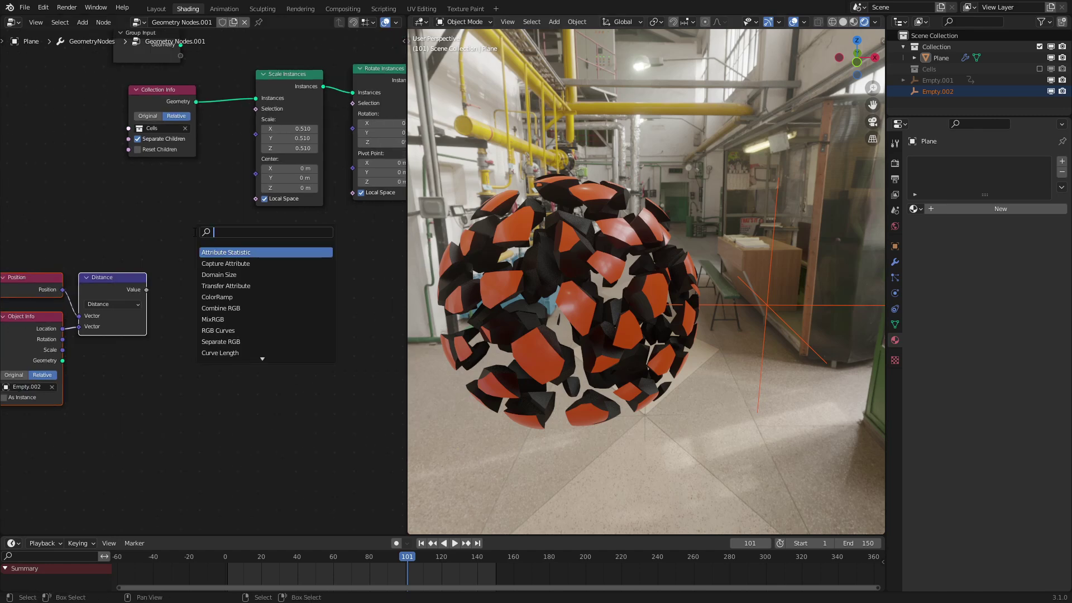
type("map")
key("Return")
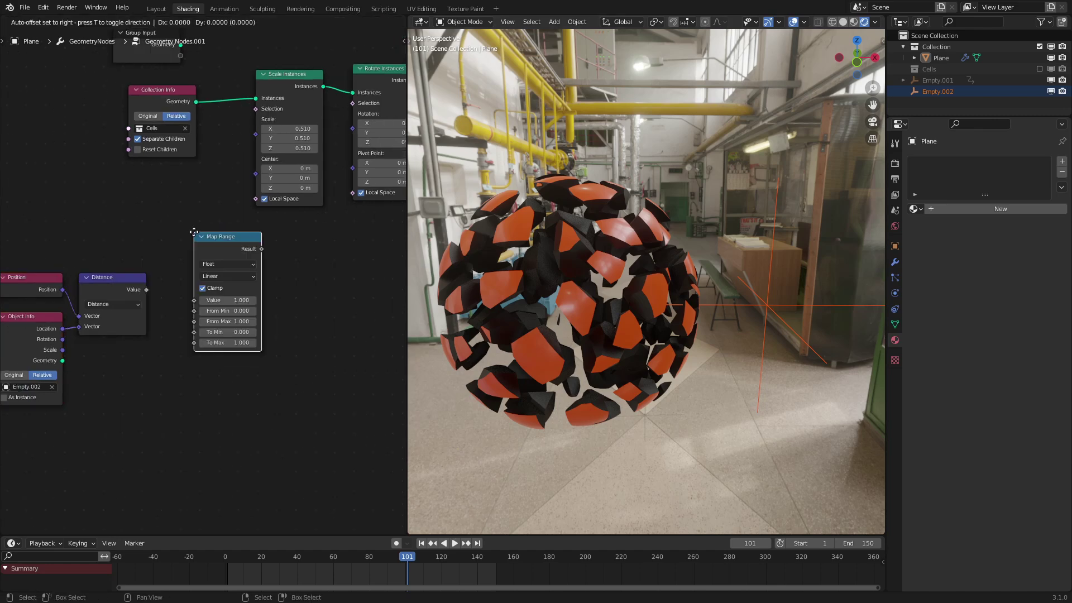
left_click(196, 237)
left_click_drag(146, 289, 204, 305)
left_click_drag(262, 249, 257, 120)
Try moving the Empty.002 object across the sphere to test how the pieces scale with distance
middle_click_drag(719, 305, 689, 304)
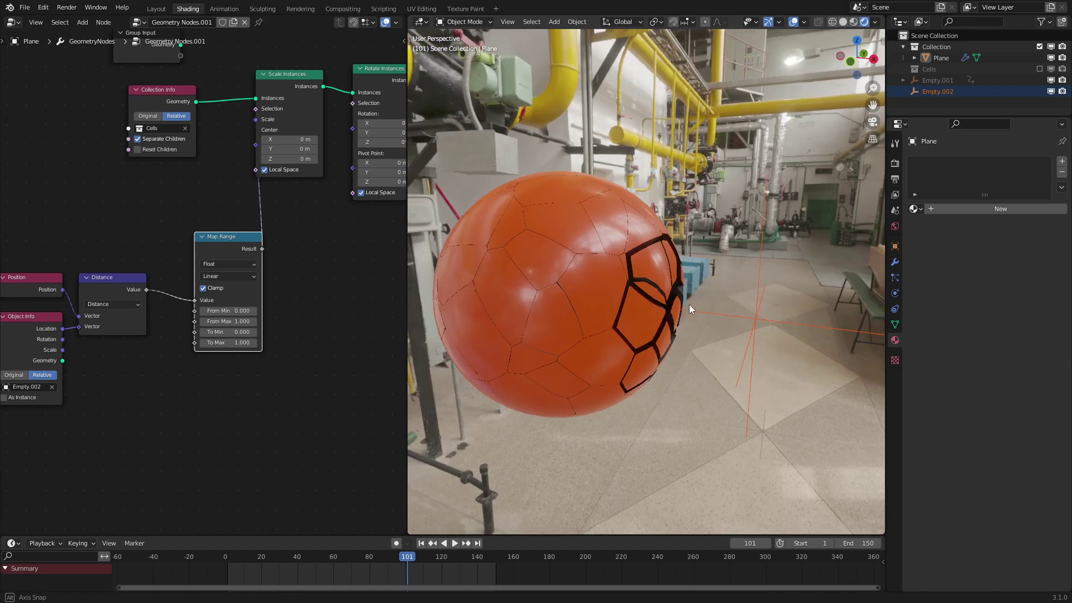
left_click(755, 313)
key("g")
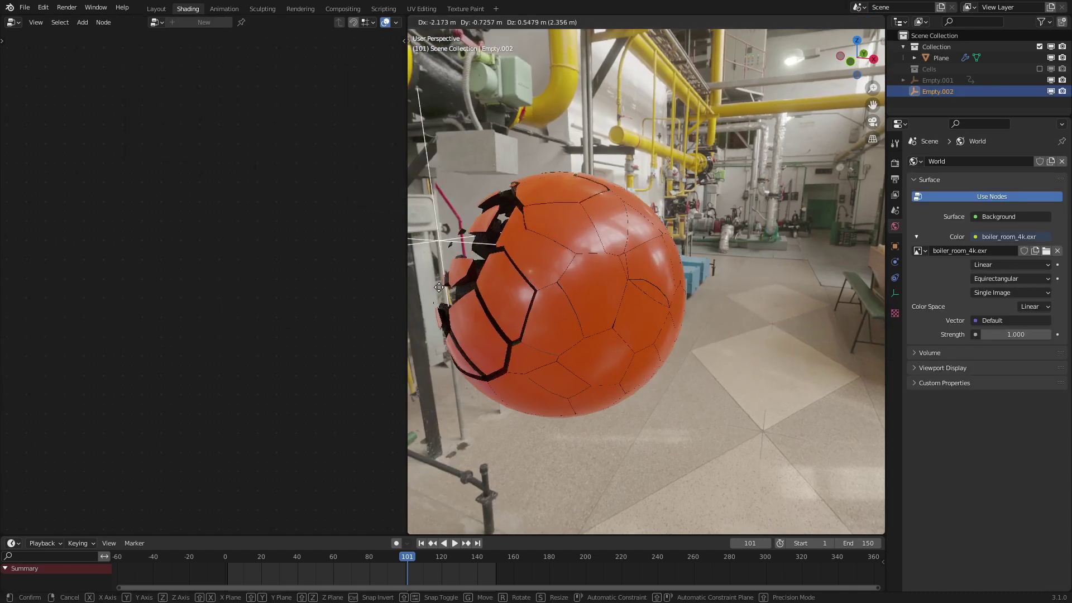
right_click(665, 296)
middle_click_drag(651, 288, 672, 286)
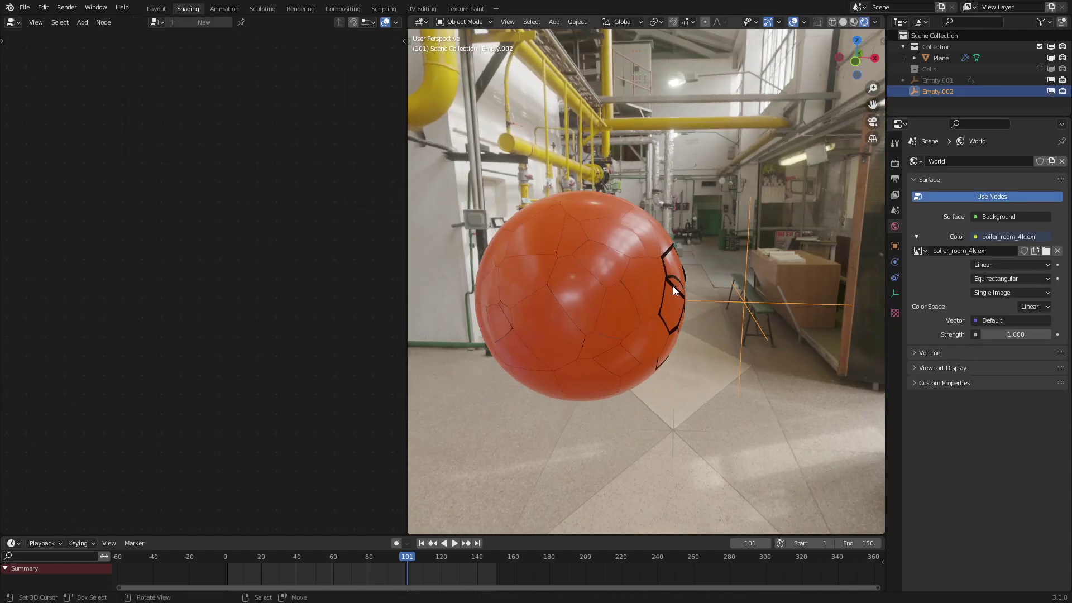
key("g")
right_click(520, 300)
Set the plane's Map Range node to From Max 2, From Min 1 and Smoother Step interpolation
right_click(621, 267)
scroll(213, 285, "up", 3)
left_click(237, 336)
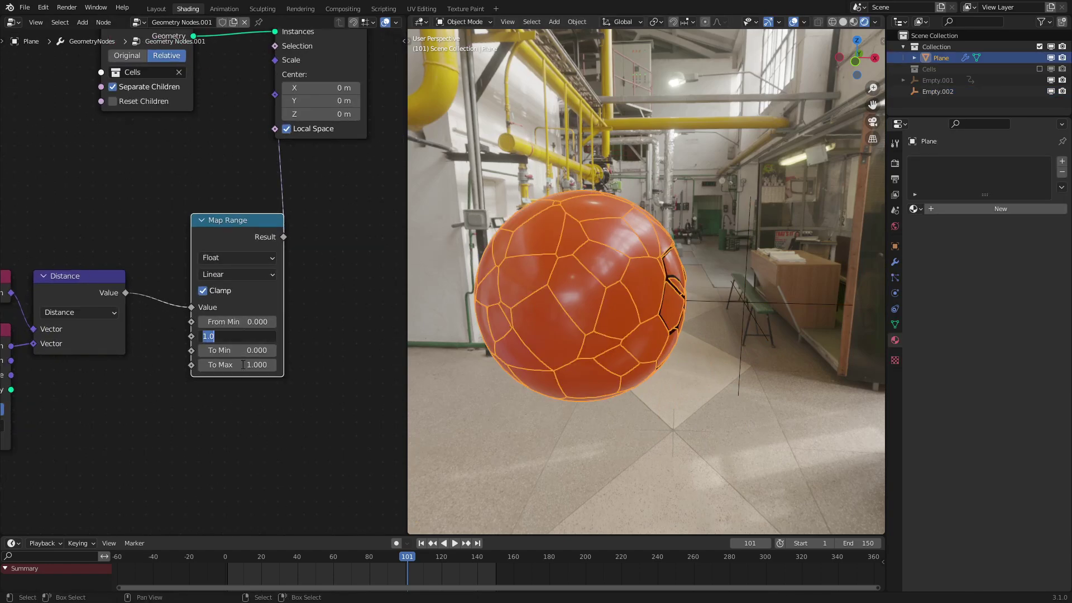
type("2")
key("Return")
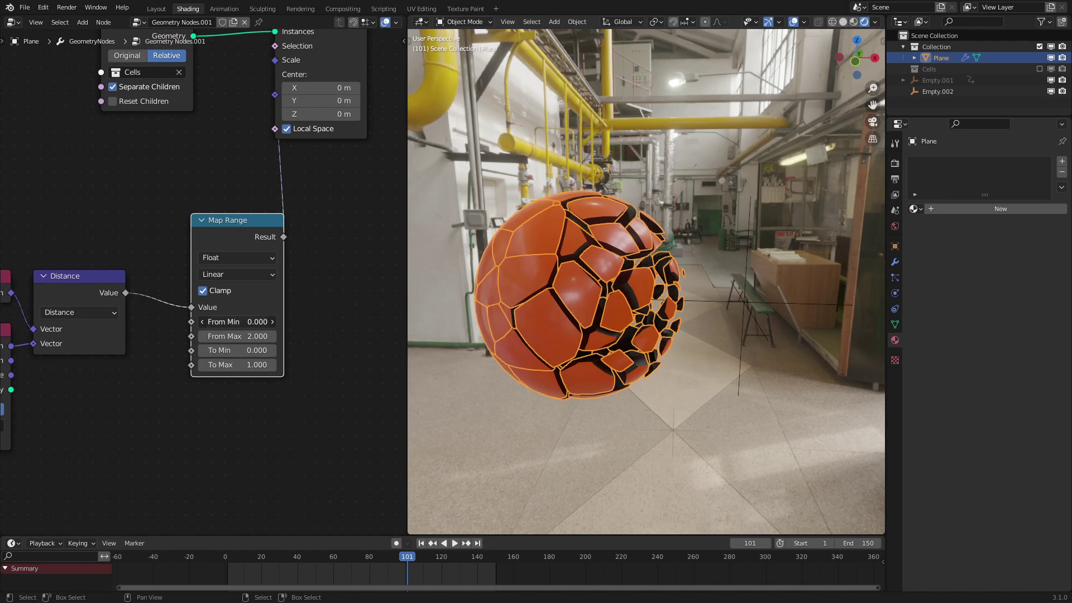
type("1")
key("Return")
left_click(240, 274)
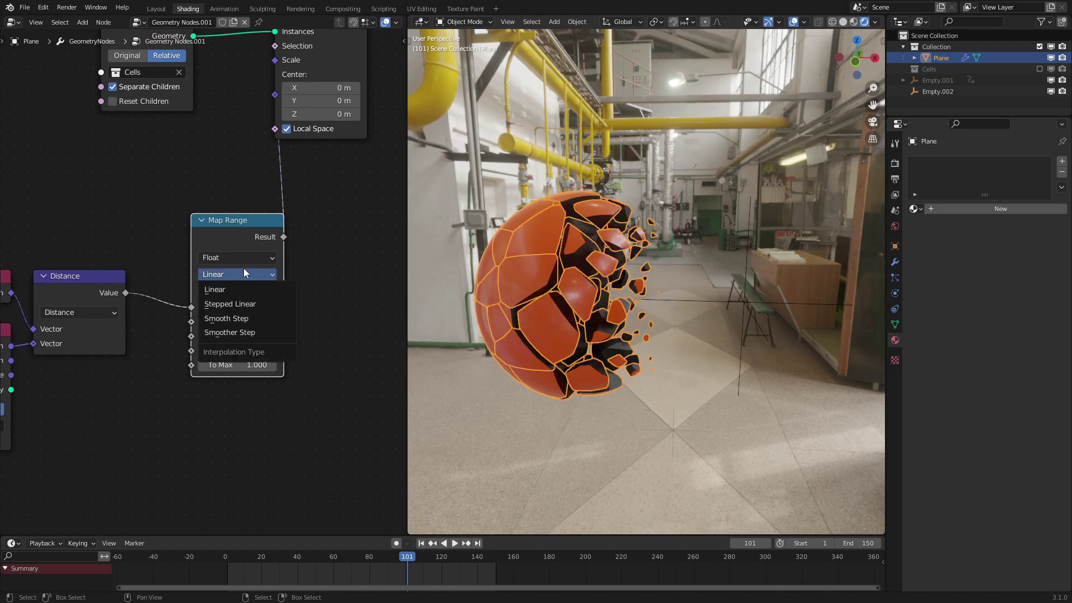
left_click(242, 333)
Try moving the empty around the sphere again to test the Smoother Step falloff
left_click(688, 204)
middle_click_drag(688, 204, 658, 198)
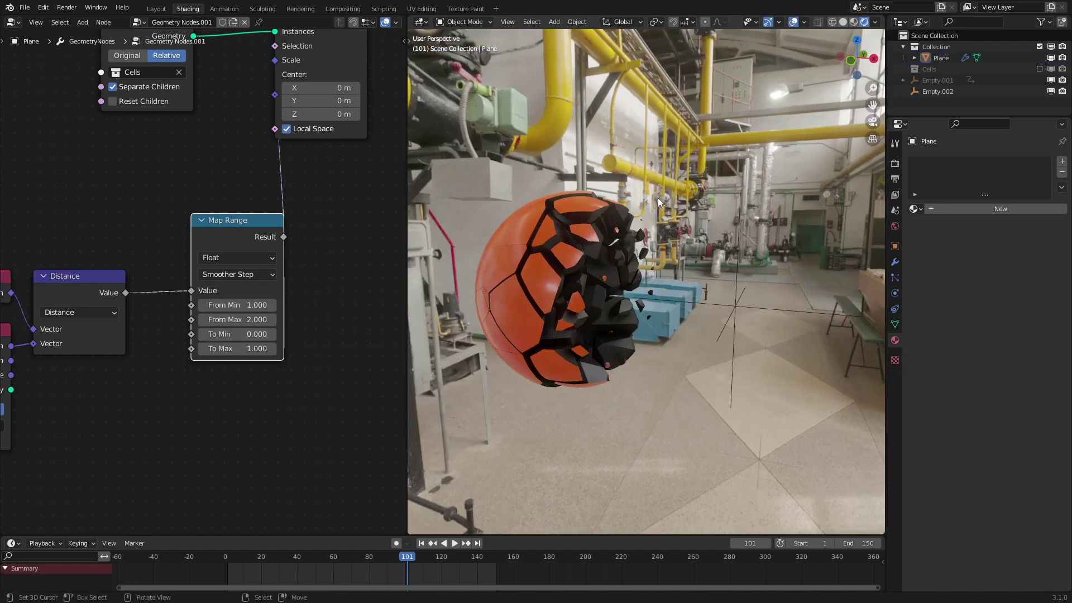
left_click(747, 307)
middle_click_drag(747, 306, 767, 297)
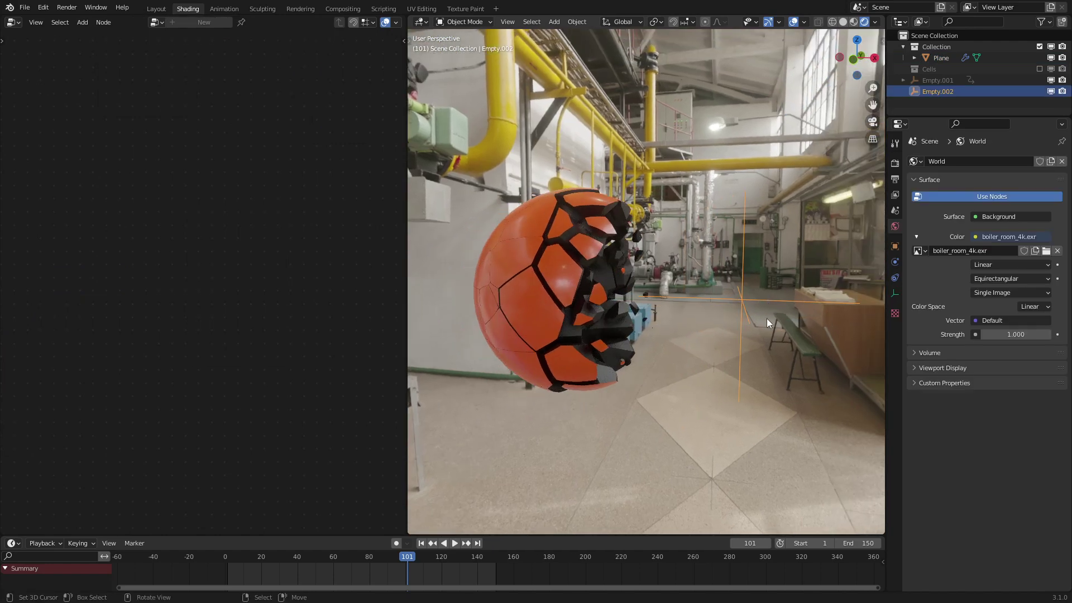
key("g")
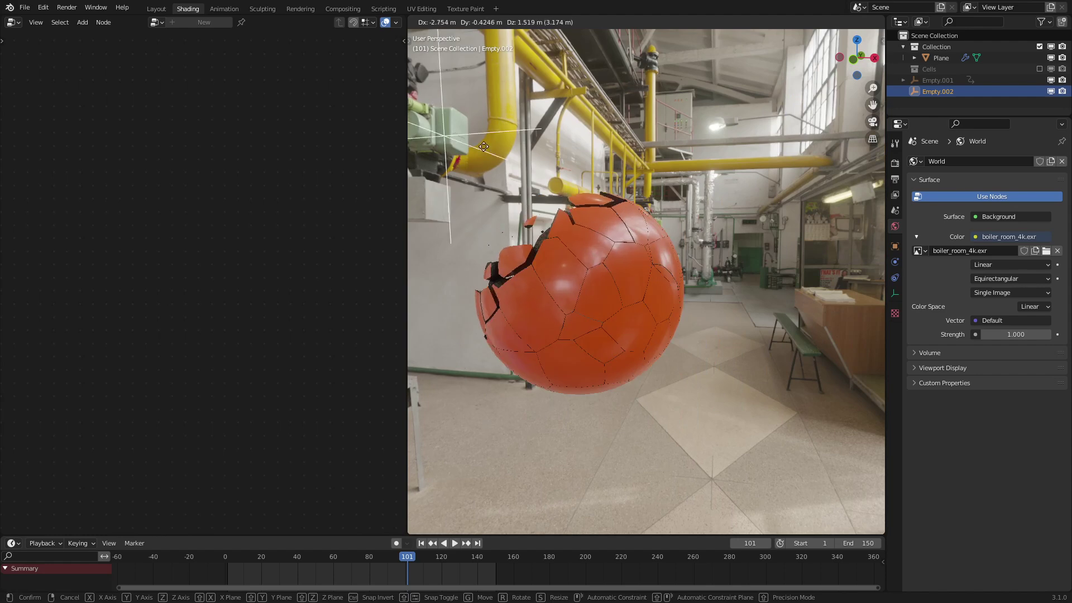
right_click(655, 185)
Select the plane again and set the Map Range node's From Max to 3
left_click(555, 242)
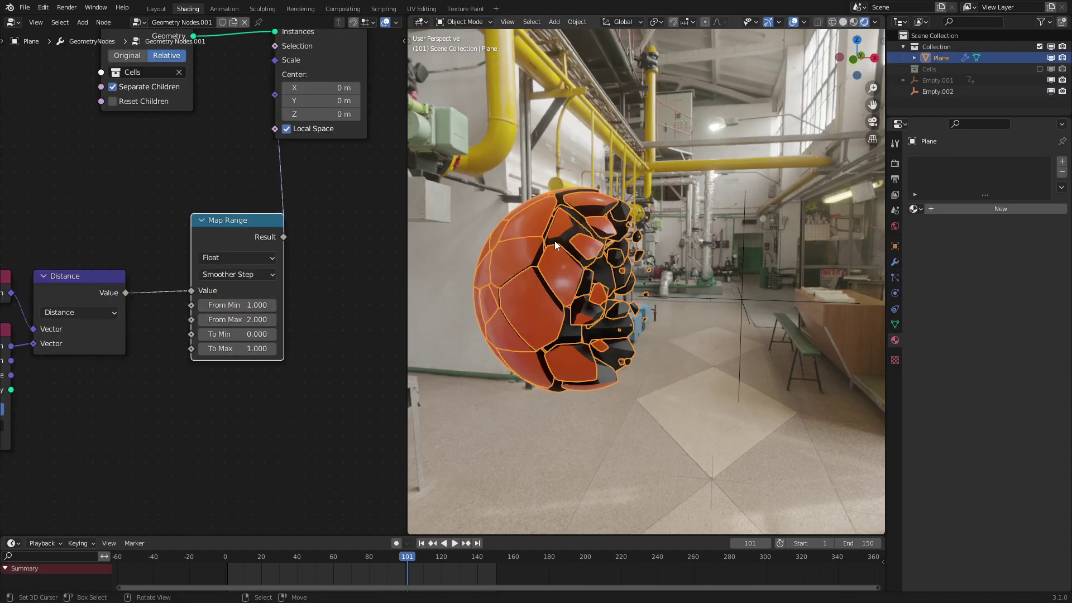
left_click(275, 321)
type("3")
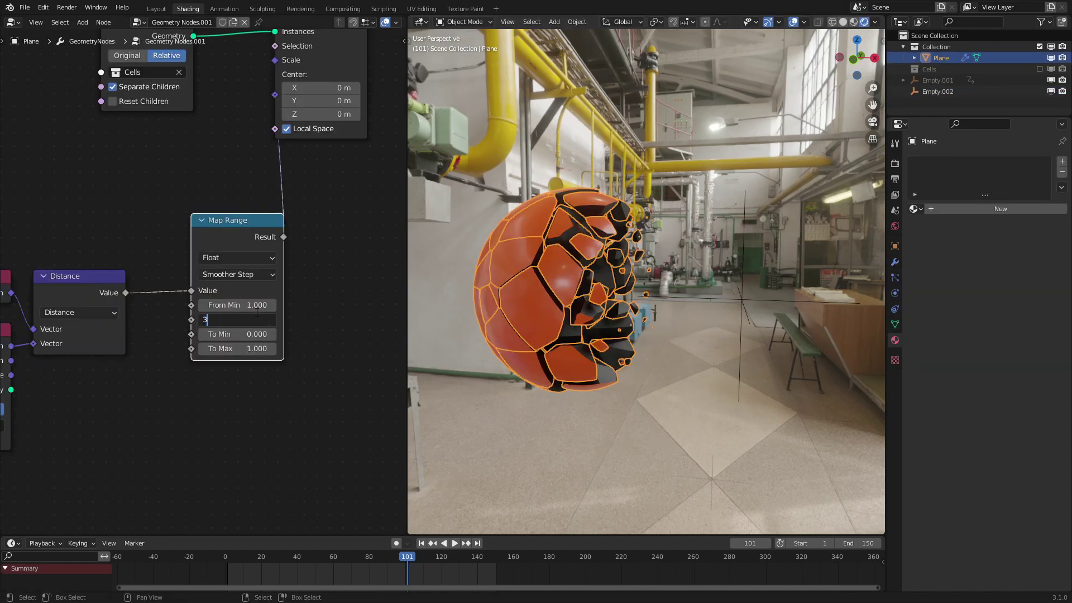
key("Return")
Move the empty about 0.45 m along X and 0.1 m along Y, farther from the sphere
right_click(738, 227)
scroll(751, 299, "up", 1)
right_click(753, 305)
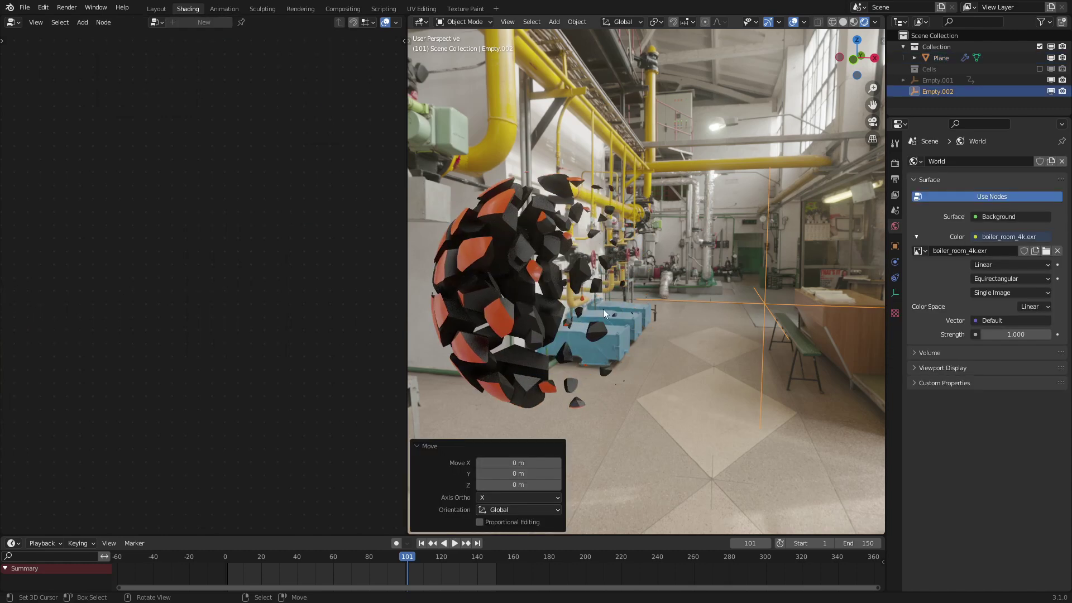
key("g")
left_click(691, 281)
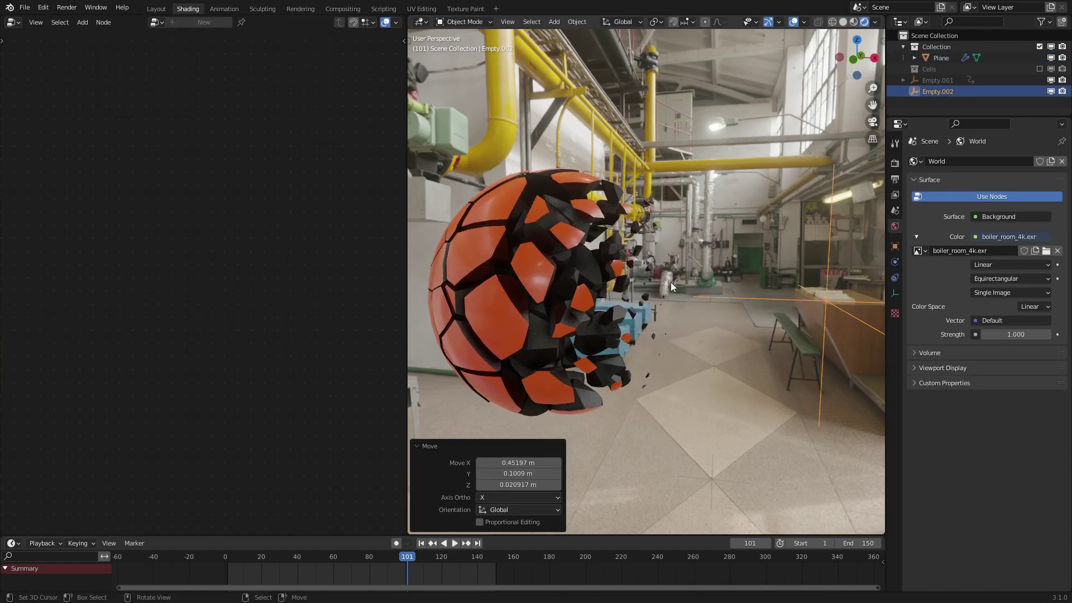
With the plane selected, check the node editor's Timings overlay option and examine the execution times along the nodes to Group Output
left_click(617, 268)
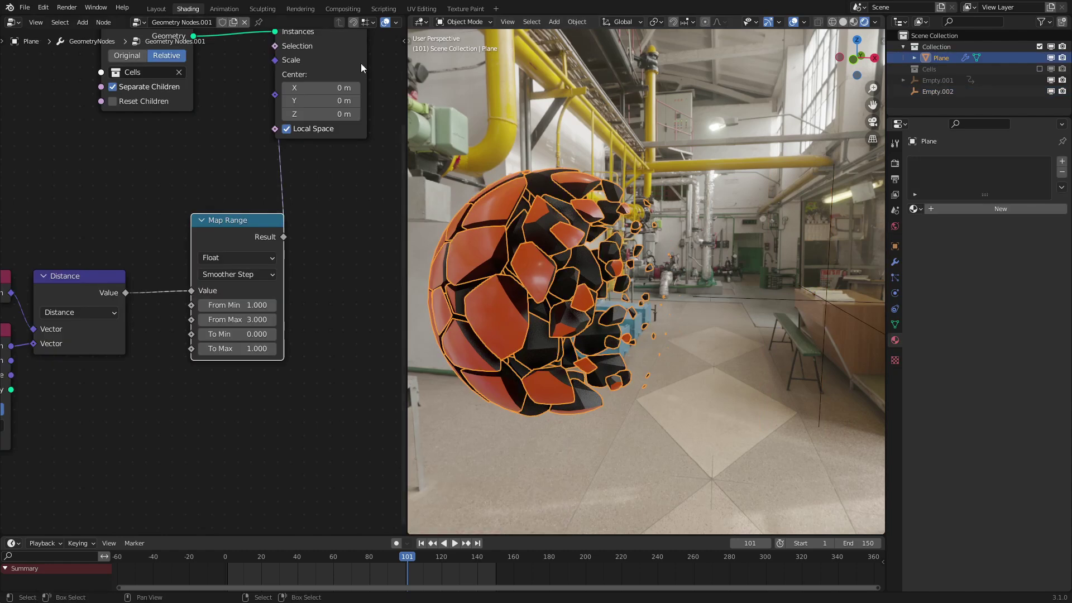
left_click(395, 22)
left_click(367, 108)
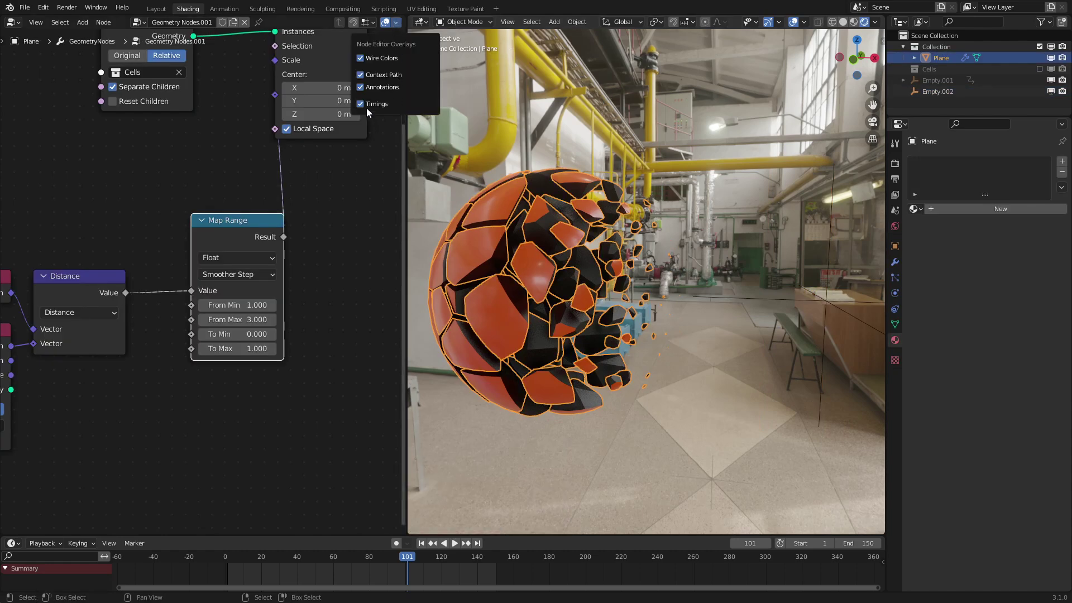
scroll(338, 78, "down", 6)
middle_click_drag(337, 78, 173, 263)
scroll(174, 264, "up", 3)
middle_click_drag(271, 213, 125, 256)
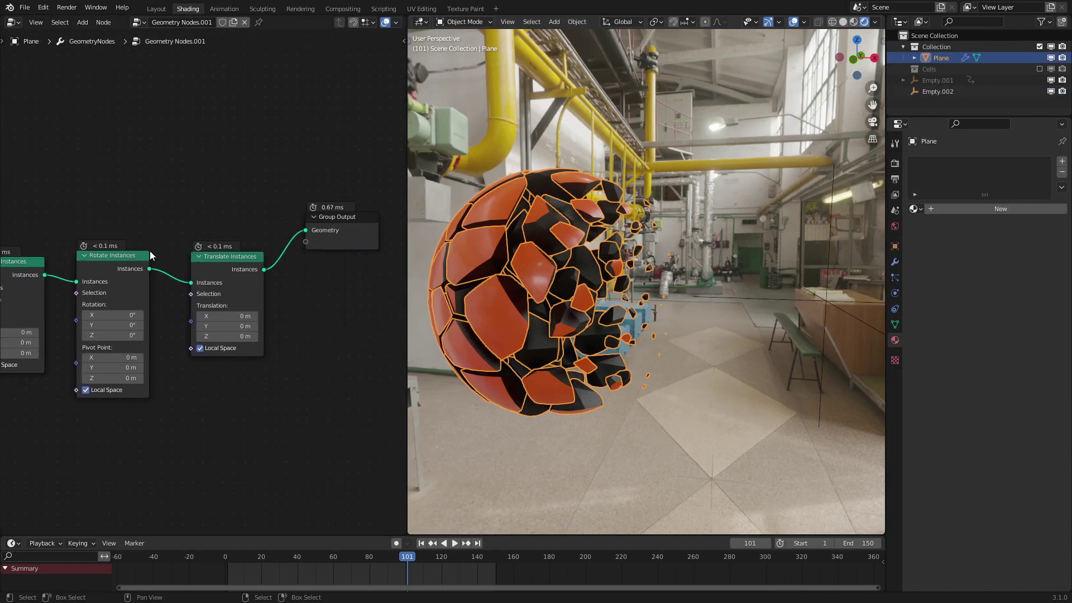
scroll(180, 267, "up", 2)
middle_click_drag(360, 210, 348, 215)
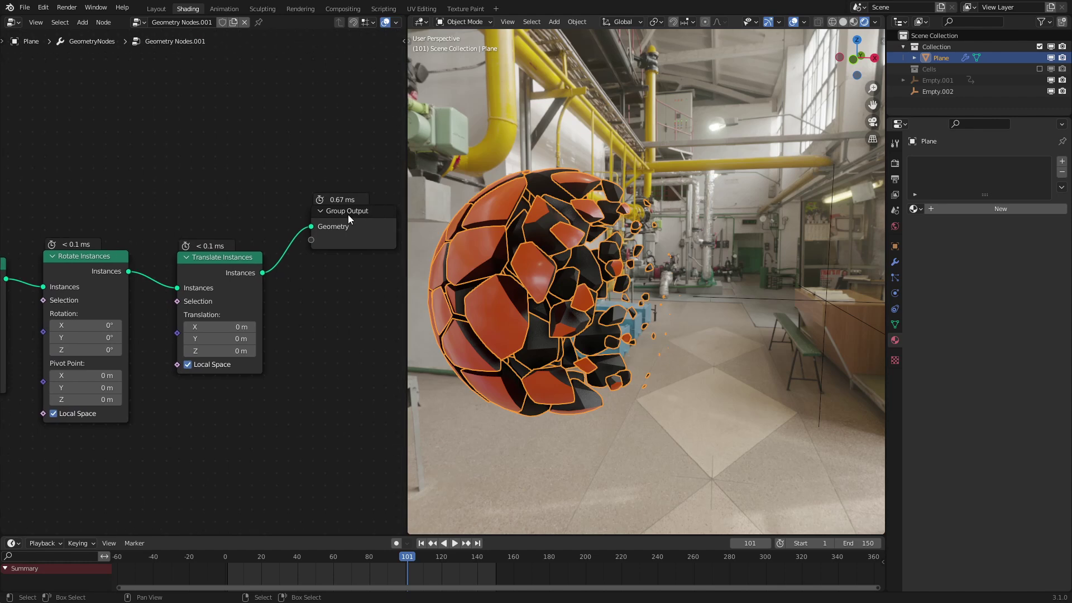
Add a torus mesh to the scene with nothing else selected
left_click(686, 212)
middle_click_drag(686, 213, 647, 206)
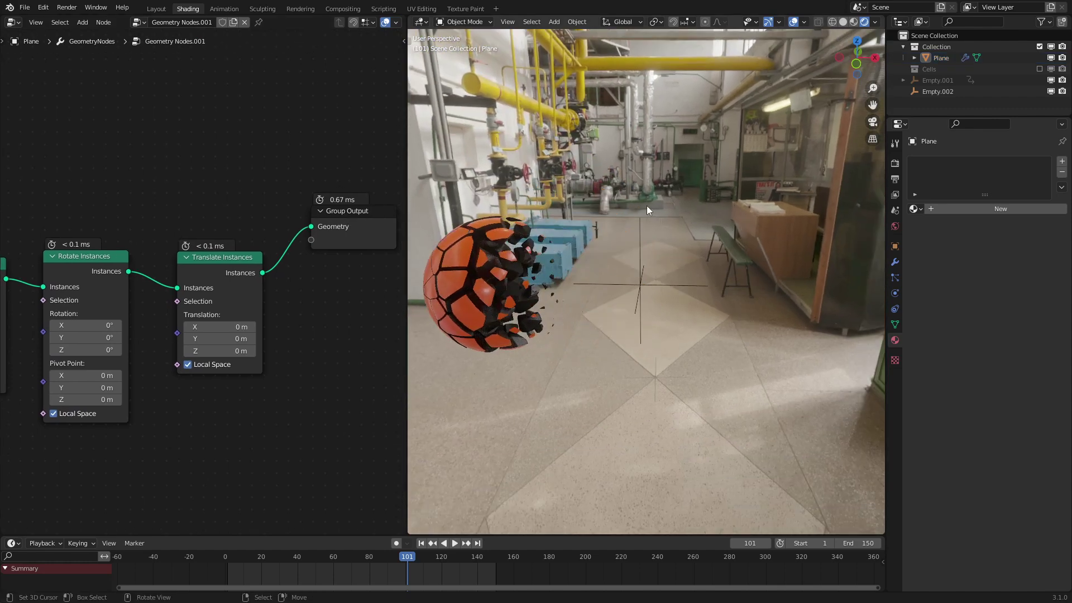
key("shift+a")
mouse_move(646, 205)
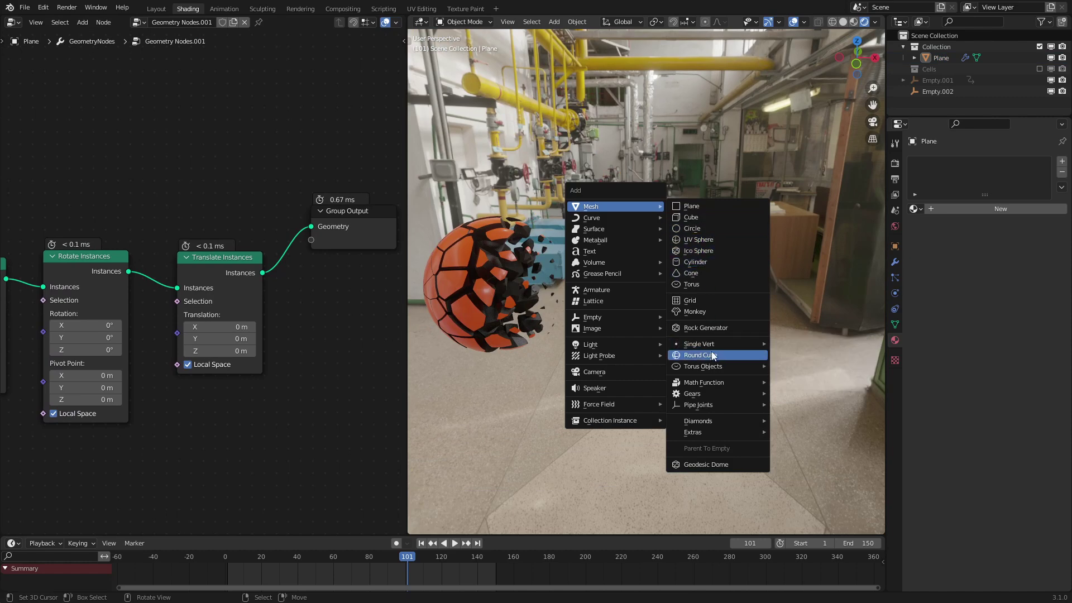
left_click(698, 284)
middle_click_drag(595, 297, 805, 240)
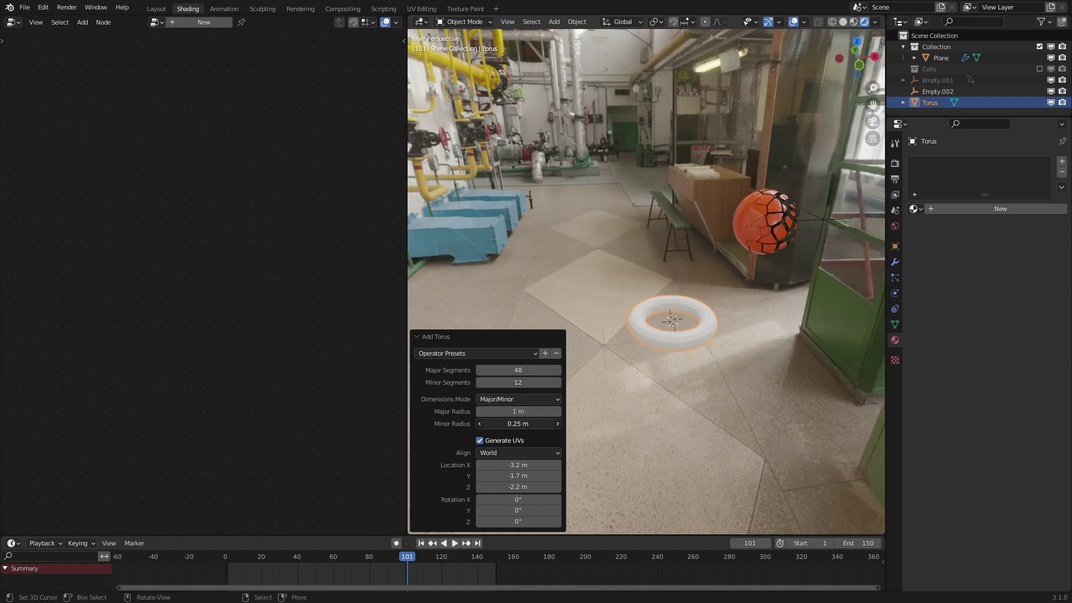
Clear the torus's location and move it about 4.04 m along X, past the empty
right_click(750, 233)
left_click(750, 233)
middle_click_drag(775, 230, 657, 293, "shift")
key("alt+g")
scroll(739, 264, "up", 3)
middle_click_drag(739, 264, 525, 277, "shift")
key("g")
key("x")
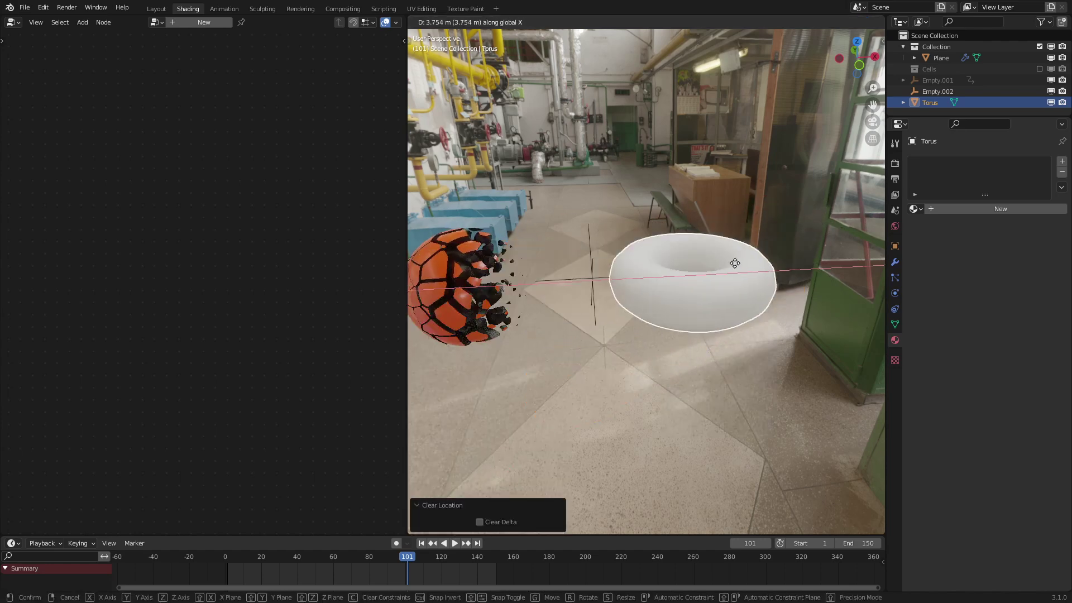
left_click(737, 266)
middle_click_drag(737, 265, 715, 288)
Assign Material.001 to the torus and add a second material slot with Material.002
key("F3")
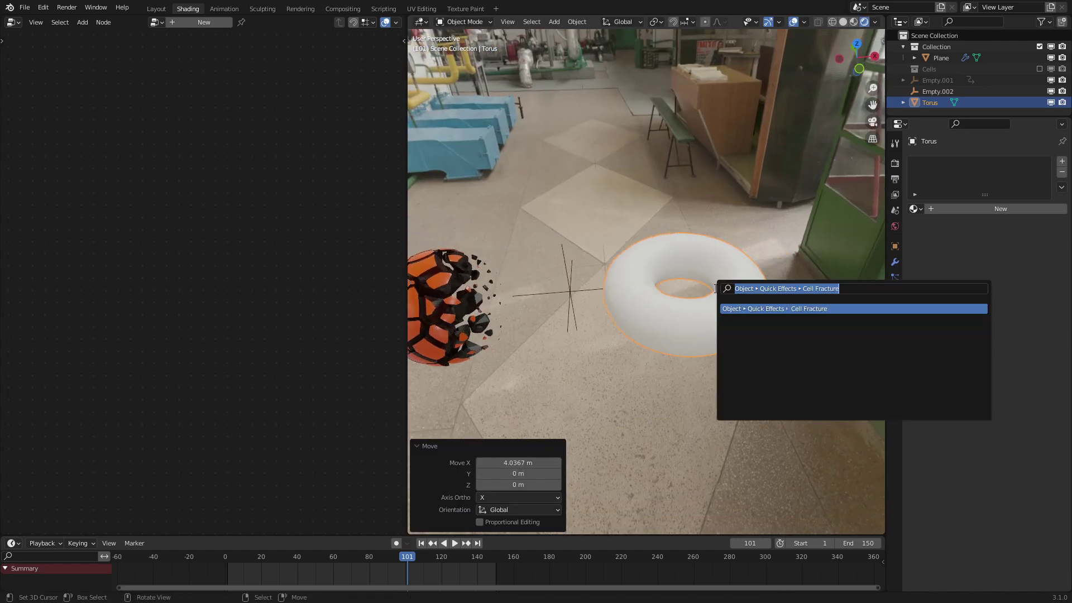
key("Escape")
left_click(914, 208)
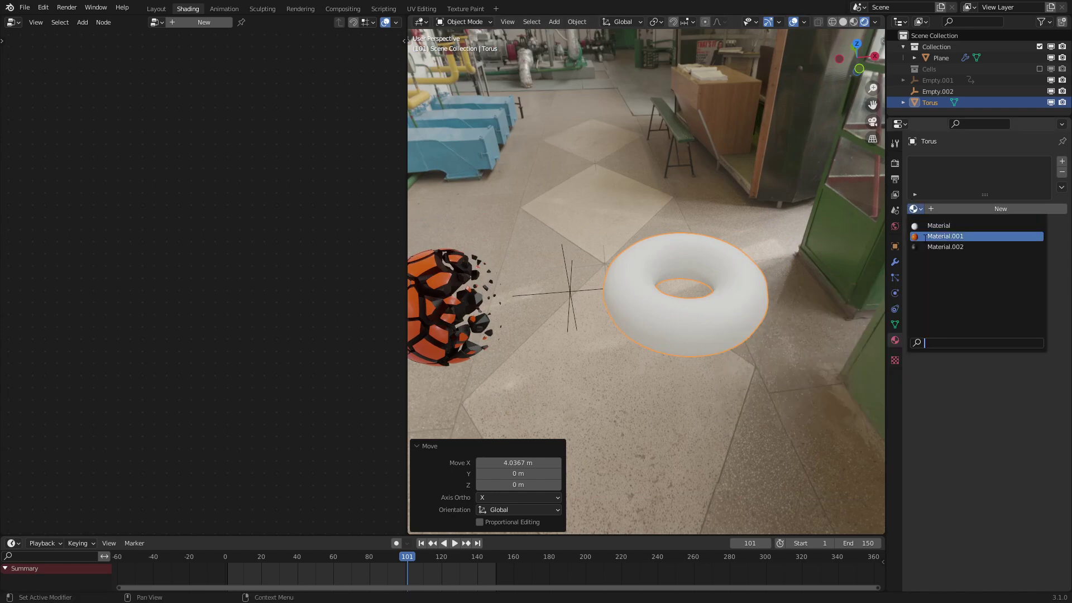
left_click(944, 233)
left_click(1063, 162)
left_click(914, 231)
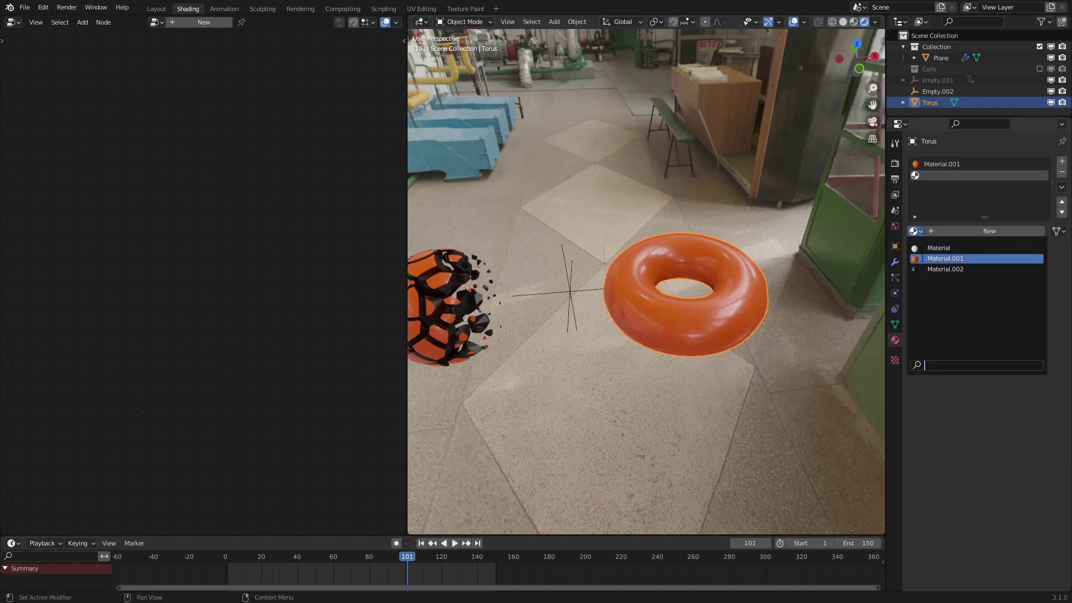
left_click(944, 254)
Run Cell Fracture on the torus with the existing settings, keeping the Own Particles source and material index 1
scroll(729, 258, "up", 2)
key("F3")
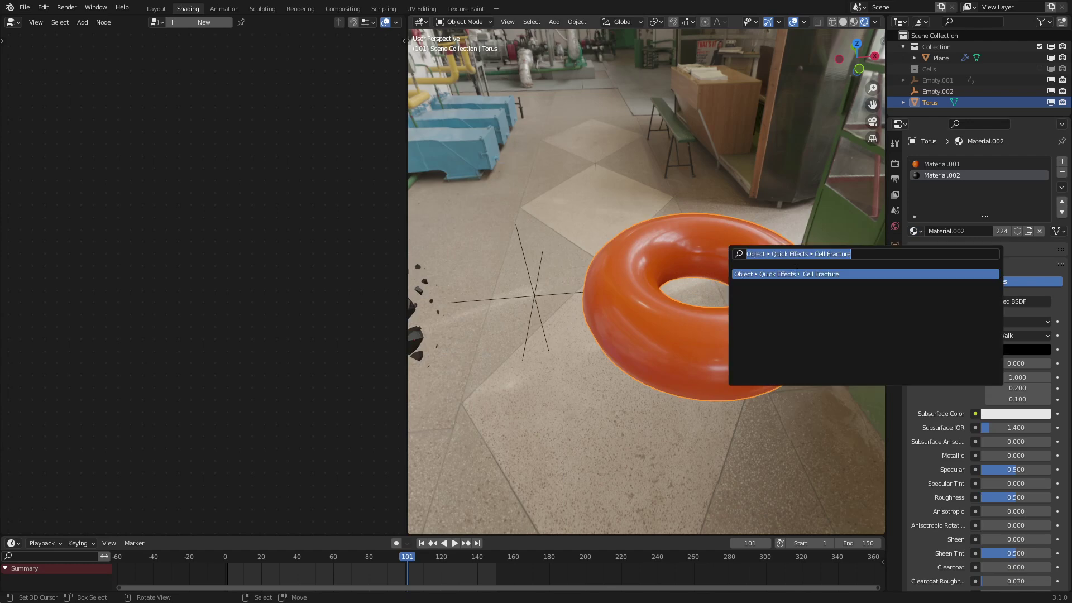
key("Return")
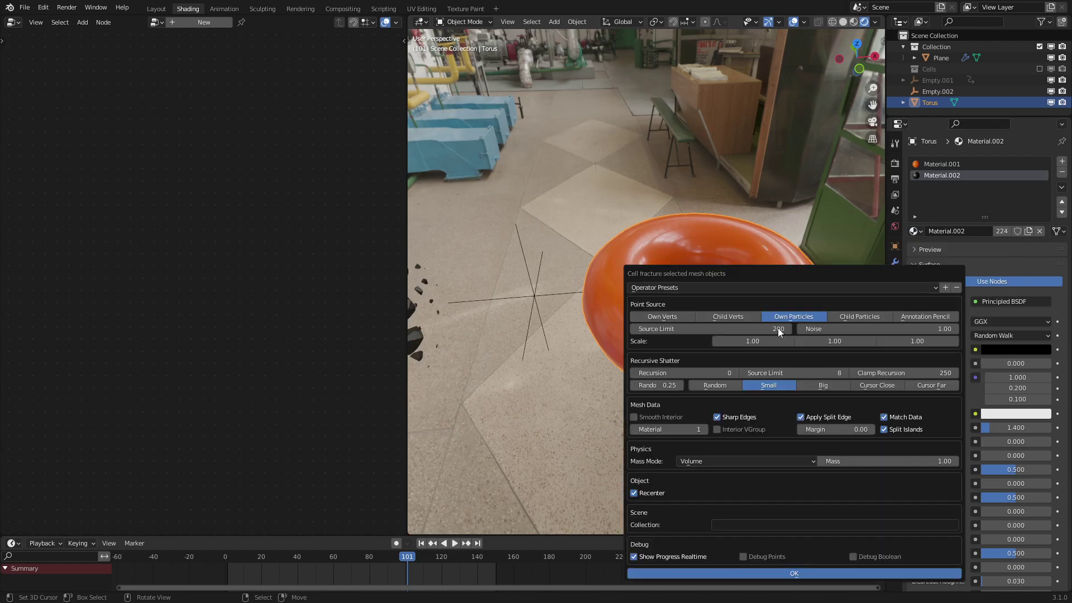
left_click(771, 576)
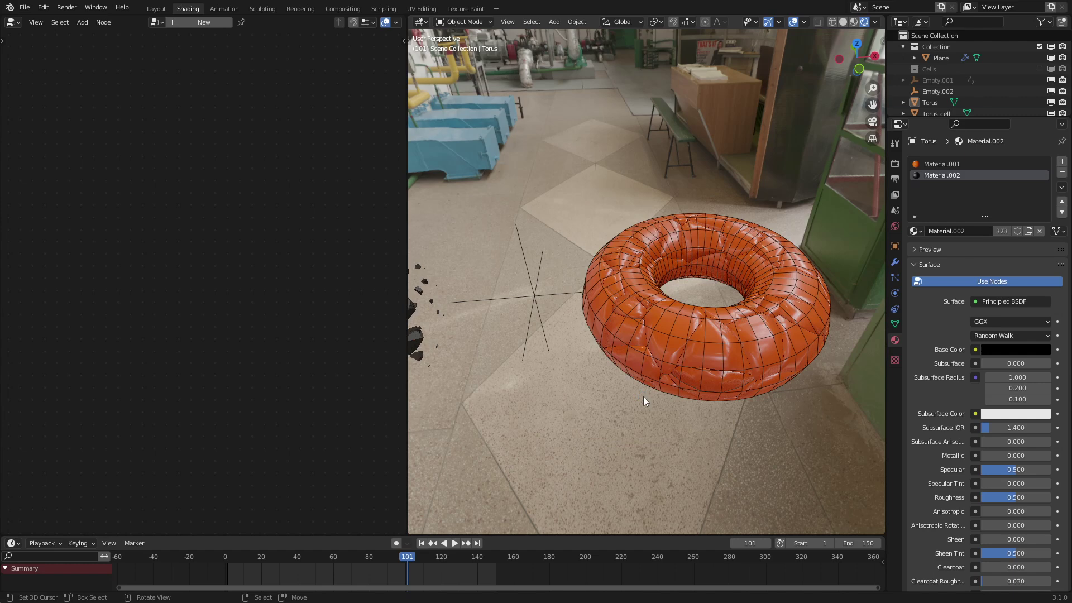
Move the original unfractured torus away from its pieces and delete it
left_click(714, 306)
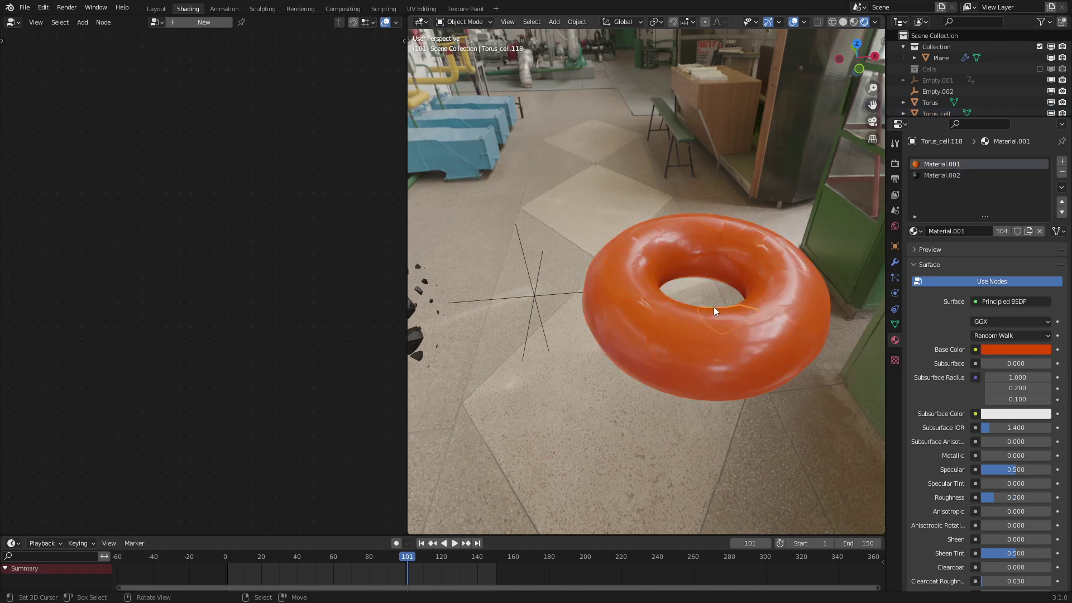
left_click(707, 301)
key("g")
left_click(719, 441)
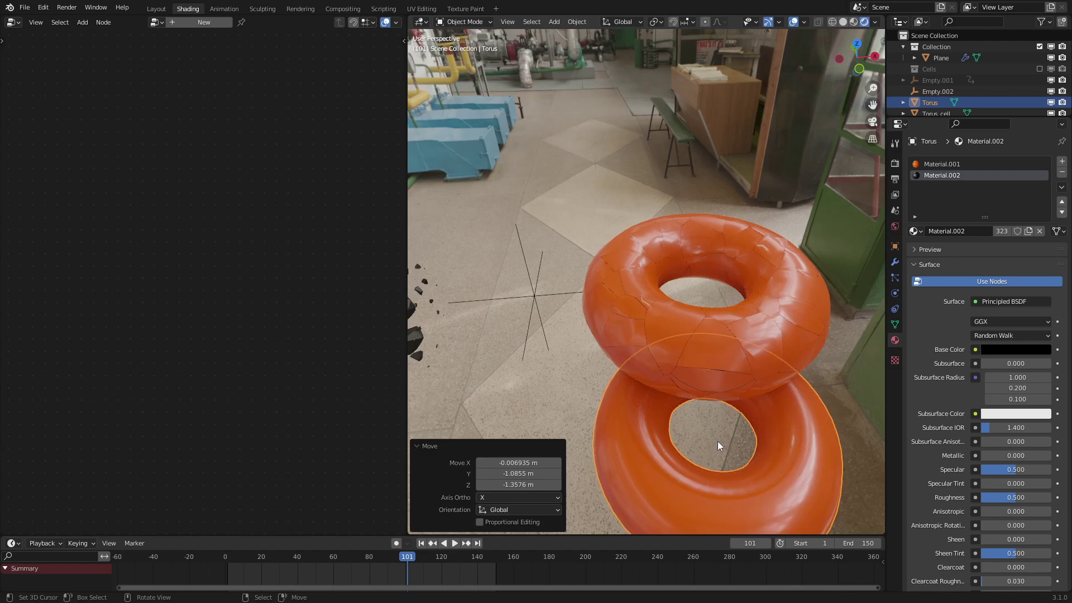
key("Delete")
Select all fractured torus pieces in wireframe, return to rendered shading and move the pieces into the Cells collection
key("z")
left_click(619, 306)
key("c")
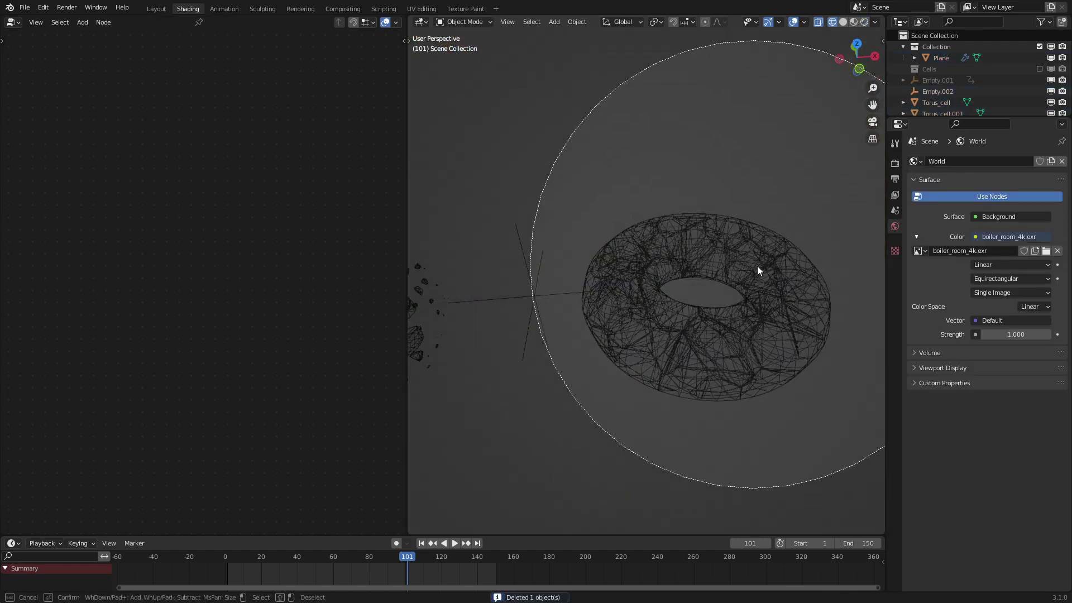
scroll(757, 266, "up", 4)
left_click(701, 276)
key("Escape")
key("z")
left_click(682, 306)
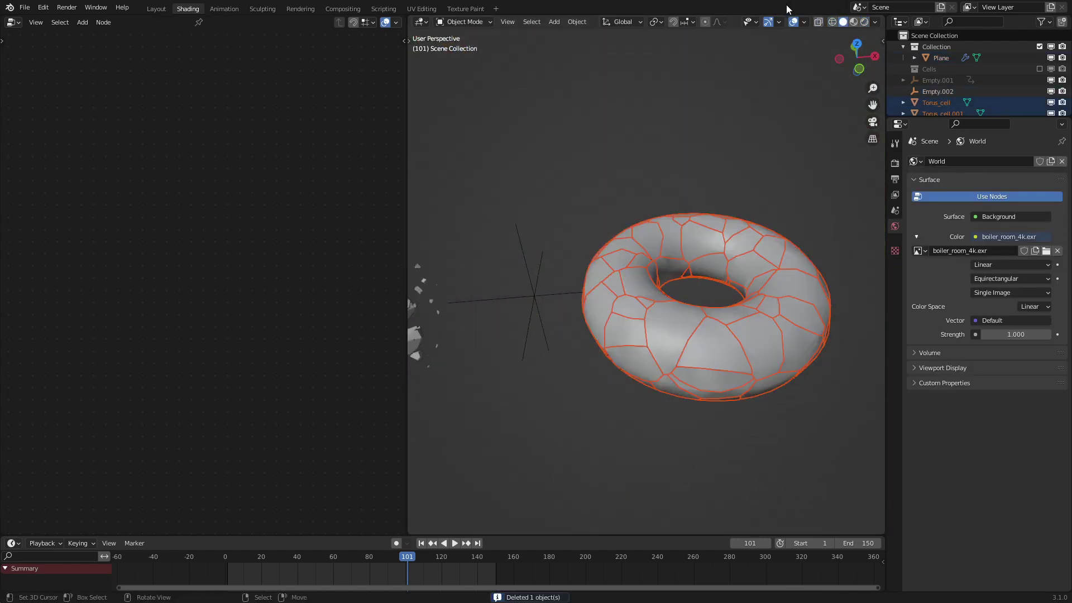
left_click(794, 20)
left_click(794, 20)
left_click(865, 22)
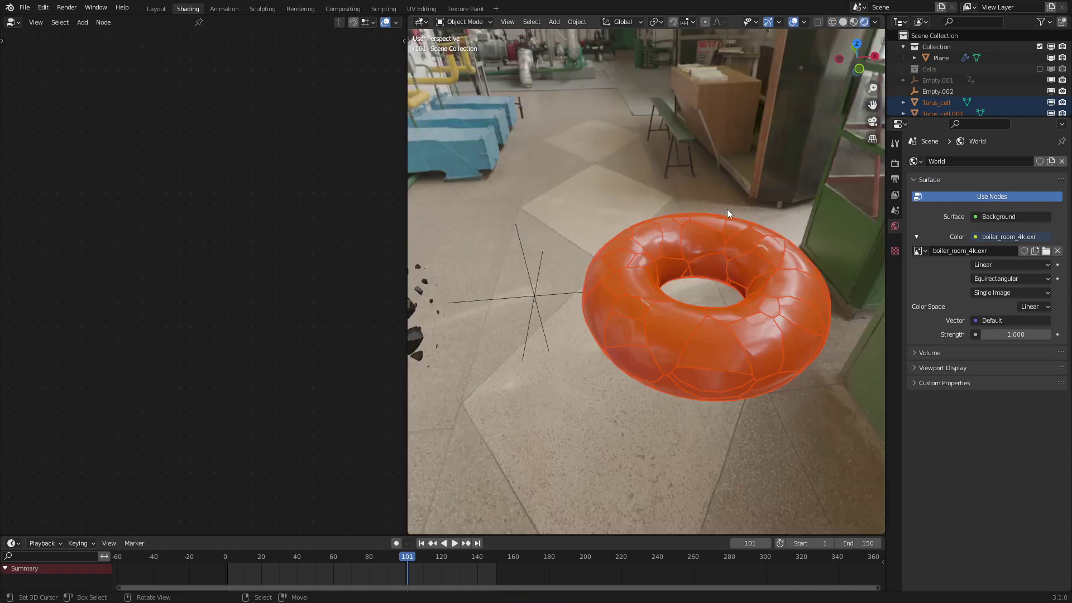
key("m")
left_click(712, 220)
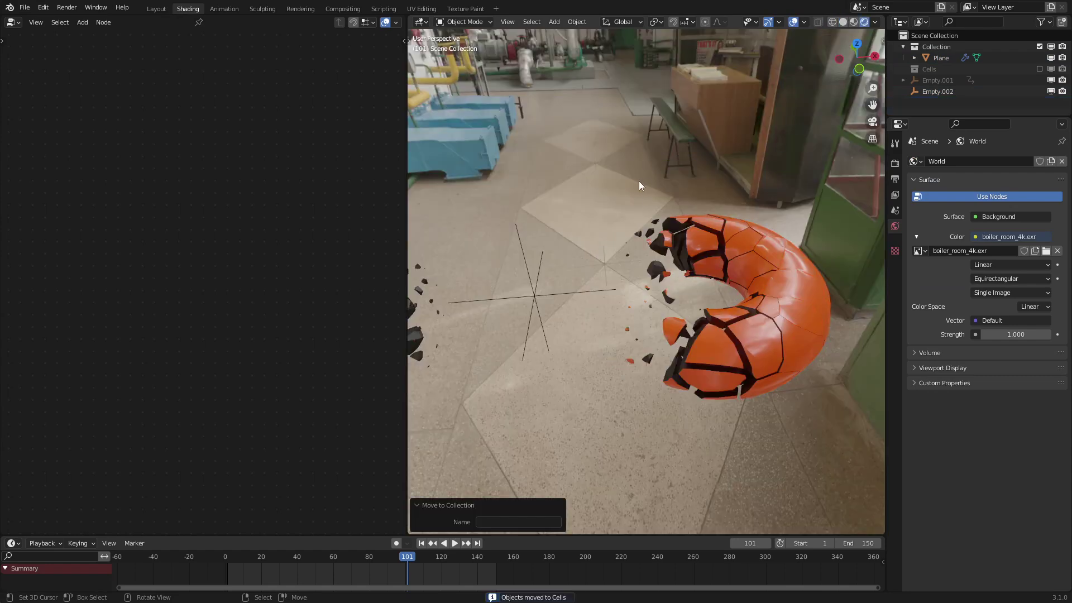
Move Empty.002 freely through the space between the fractured sphere and the torus
left_click(545, 283)
key("g")
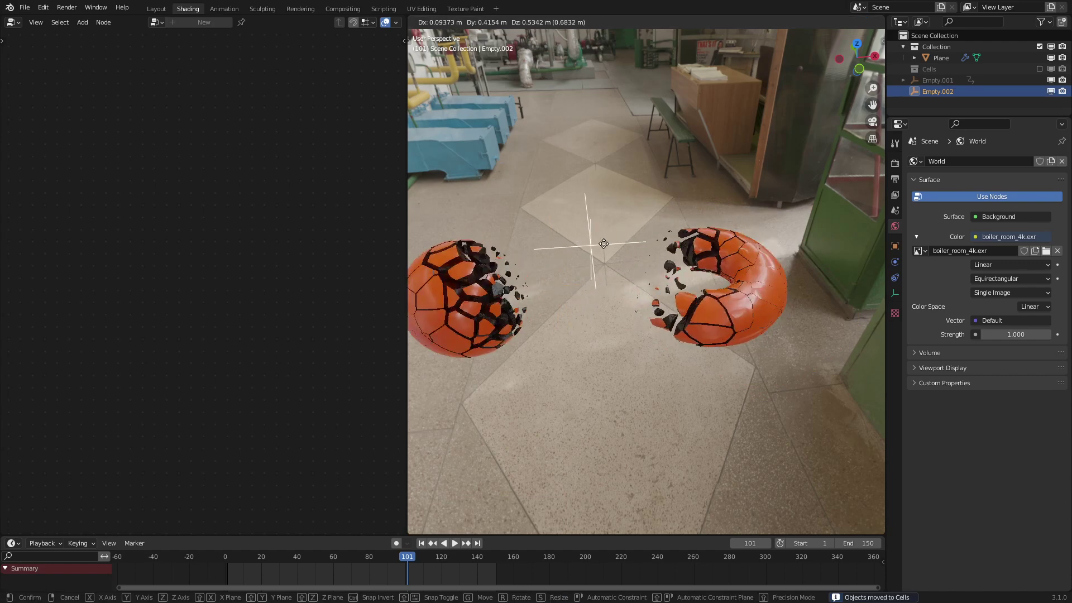
left_click(632, 268)
On the plane, duplicate the Map Range node with its Distance link and connect its Result to Rotate Instances' Rotation
right_click(499, 290)
scroll(217, 285, "down", 3)
scroll(201, 322, "down", 5)
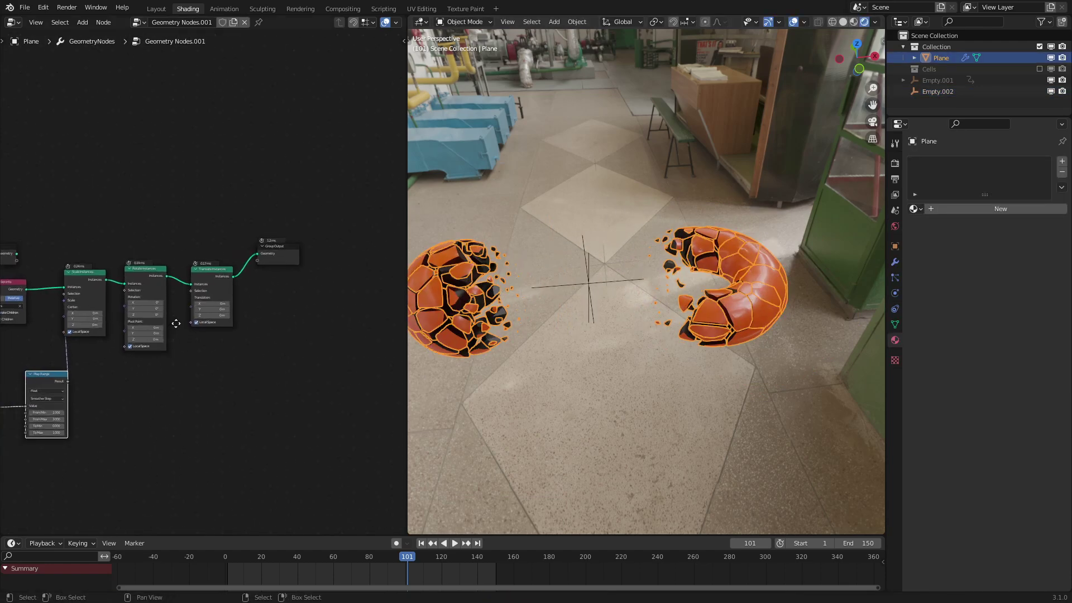
scroll(263, 272, "up", 6)
middle_click_drag(175, 322, 269, 210)
scroll(262, 272, "up", 1)
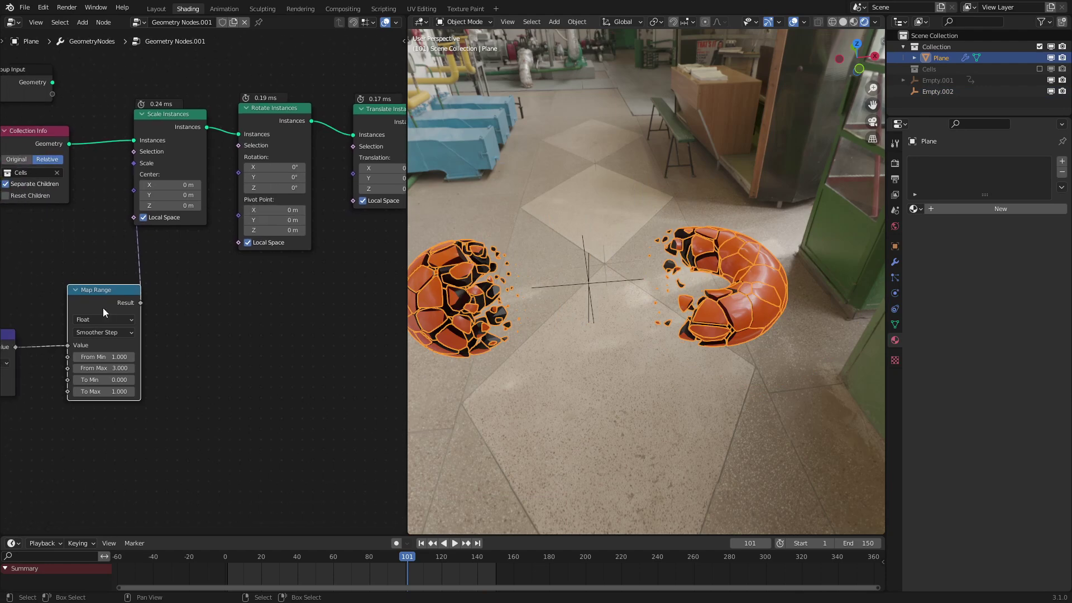
key("ctrl+shift+d")
left_click(220, 349)
left_click_drag(256, 341, 241, 173)
Set the duplicated Map Range's To Min to 1.000 and To Max to 0.000
key("ctrl+c")
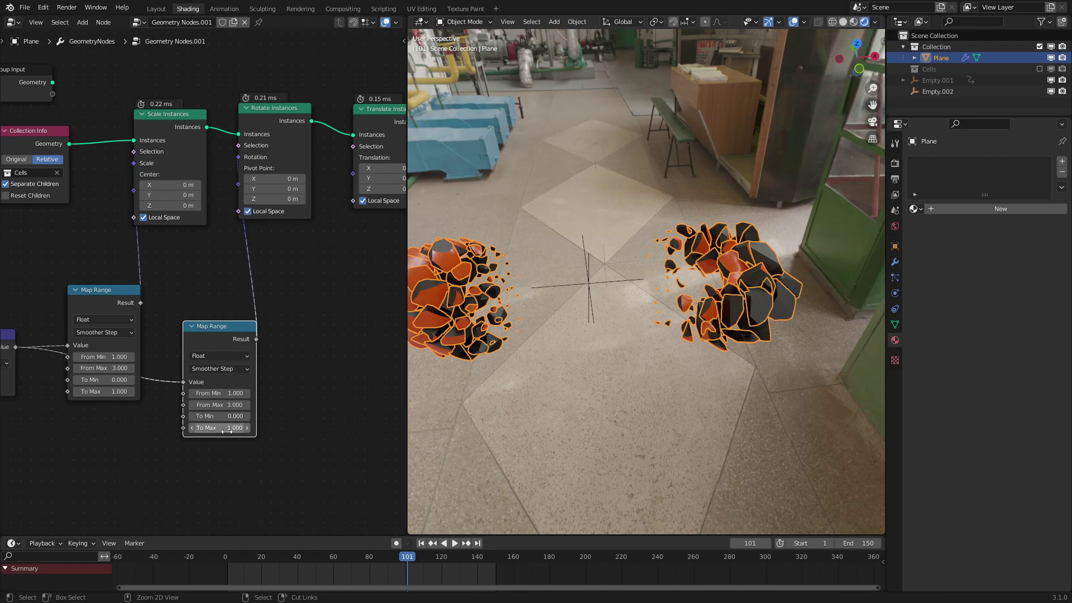
key("ctrl+v")
key("Return")
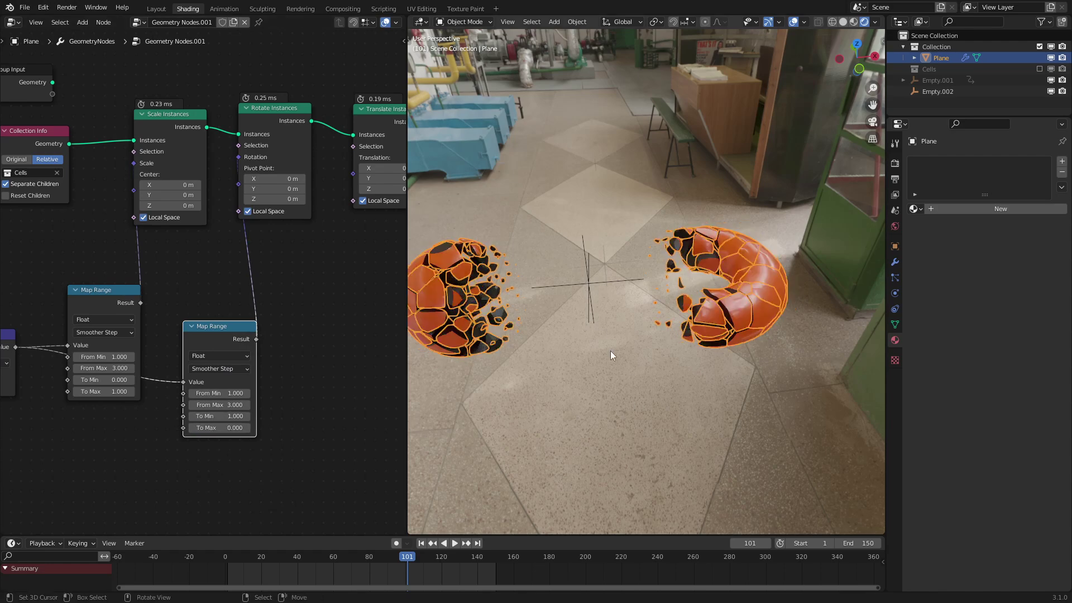
Test the rotation by moving the empty past the torus, and set the rotation Map Range's To Min to 3.000
left_click(610, 278)
key("g")
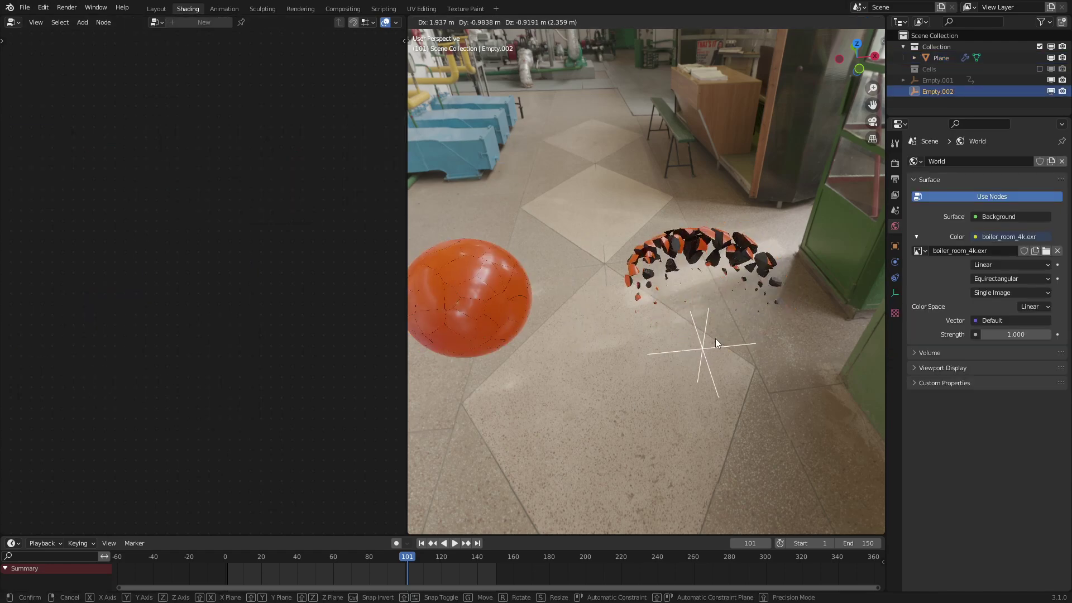
left_click(617, 330)
left_click(550, 336)
left_click_drag(211, 416, 248, 417)
Move the empty around the sphere and place it between the sphere and the torus
right_click(739, 285)
scroll(738, 284, "down", 2)
key("g")
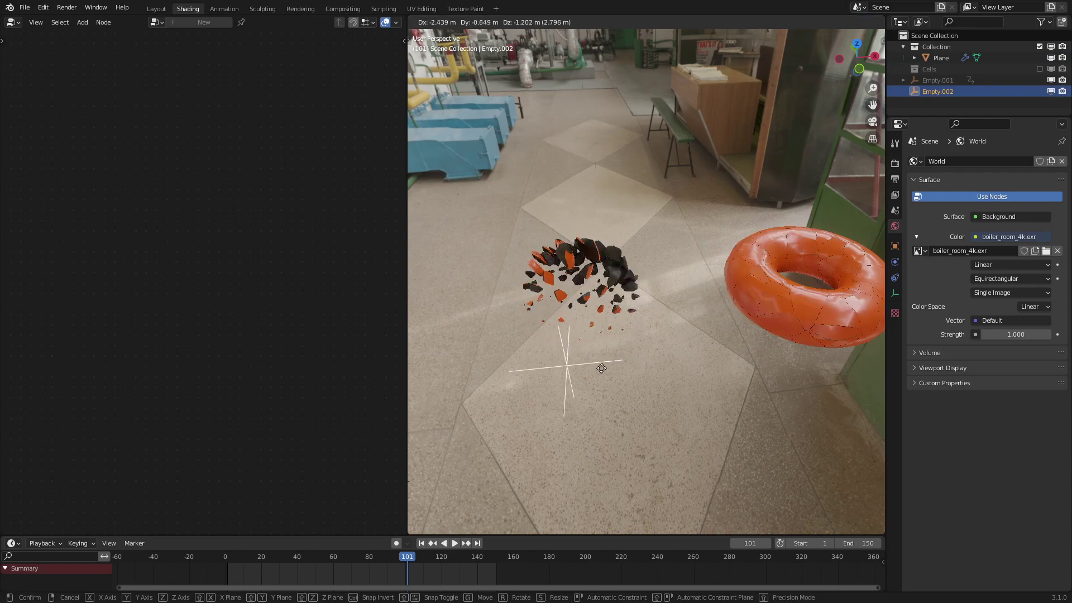
left_click(736, 280)
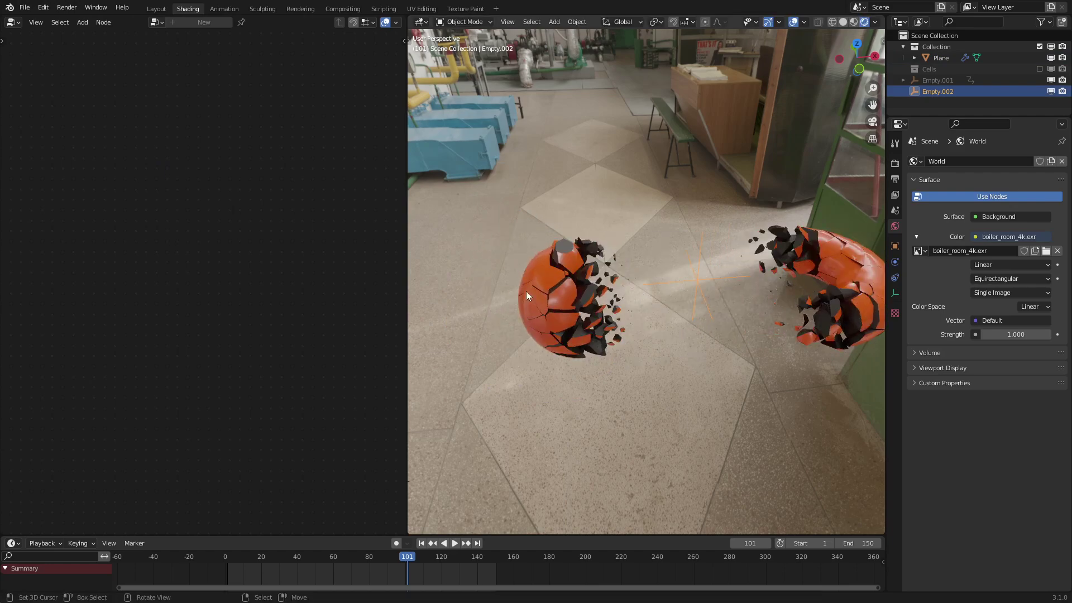
With the plane selected, duplicate the rotation Map Range with its input link and place the copy directly below it
left_click(527, 291)
scroll(215, 290, "up", 4)
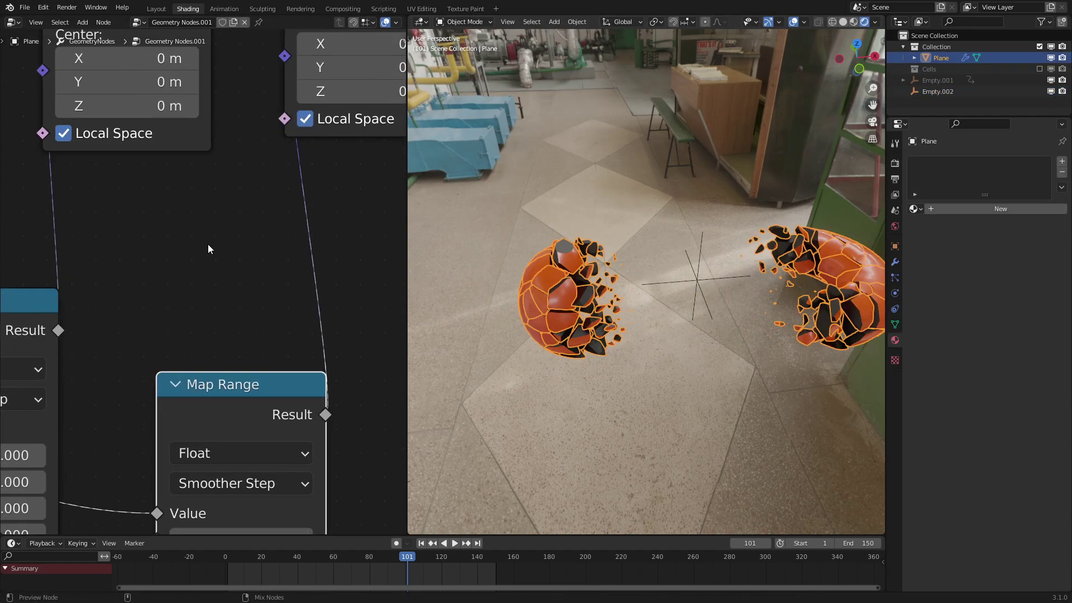
scroll(227, 334, "down", 4)
scroll(214, 219, "up", 1)
key("shift+d")
left_click(219, 370)
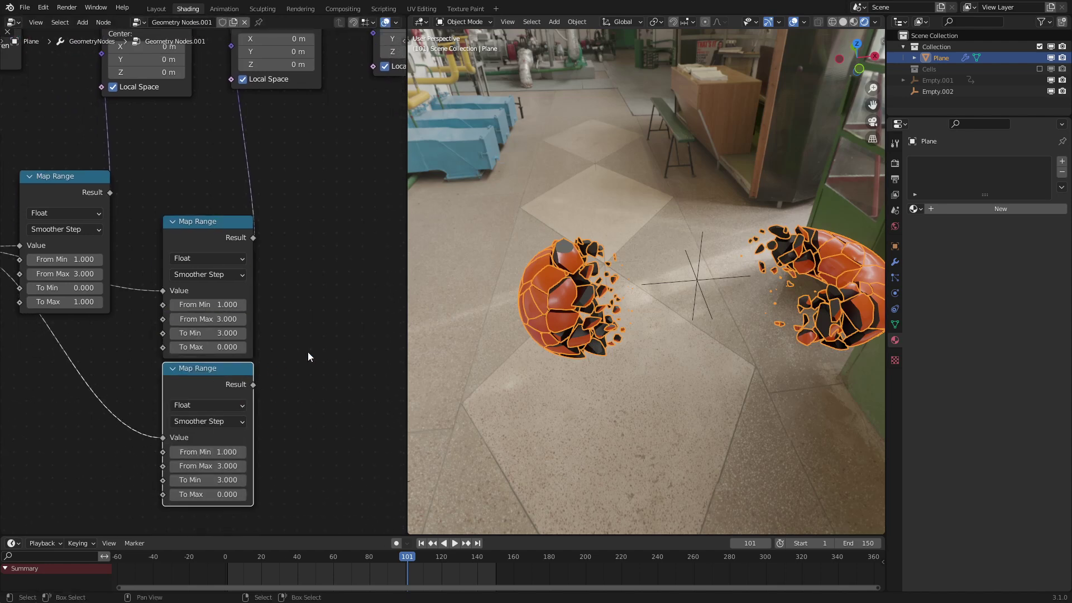
left_click(321, 350)
left_click(327, 384)
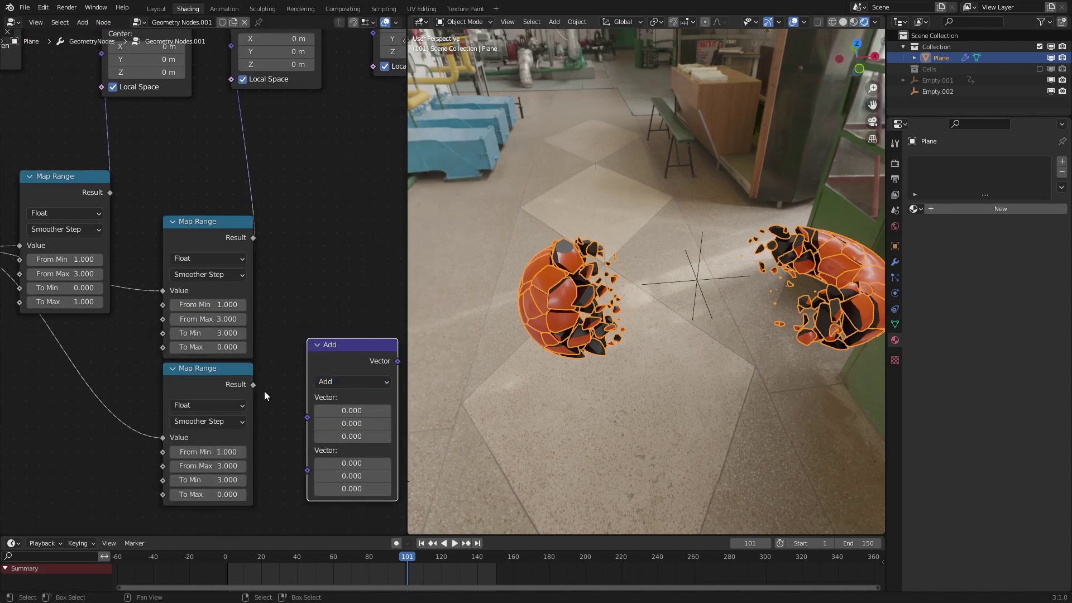
left_click(337, 383)
left_click(333, 338)
left_click(250, 383)
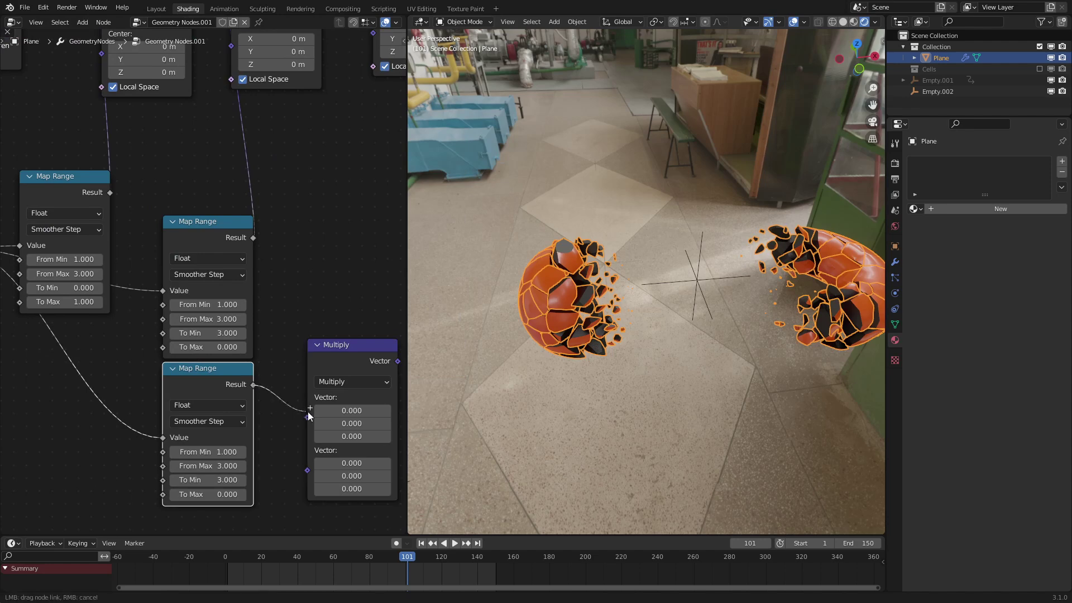
left_click_drag(309, 416, 308, 415)
scroll(340, 308, "down", 1)
left_click(350, 348)
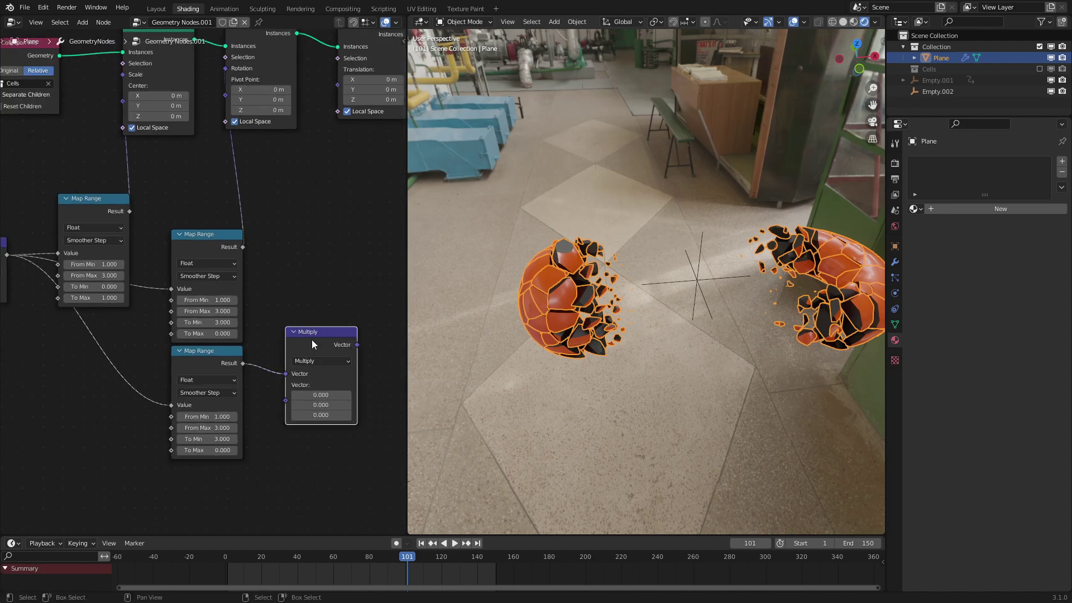
key("x")
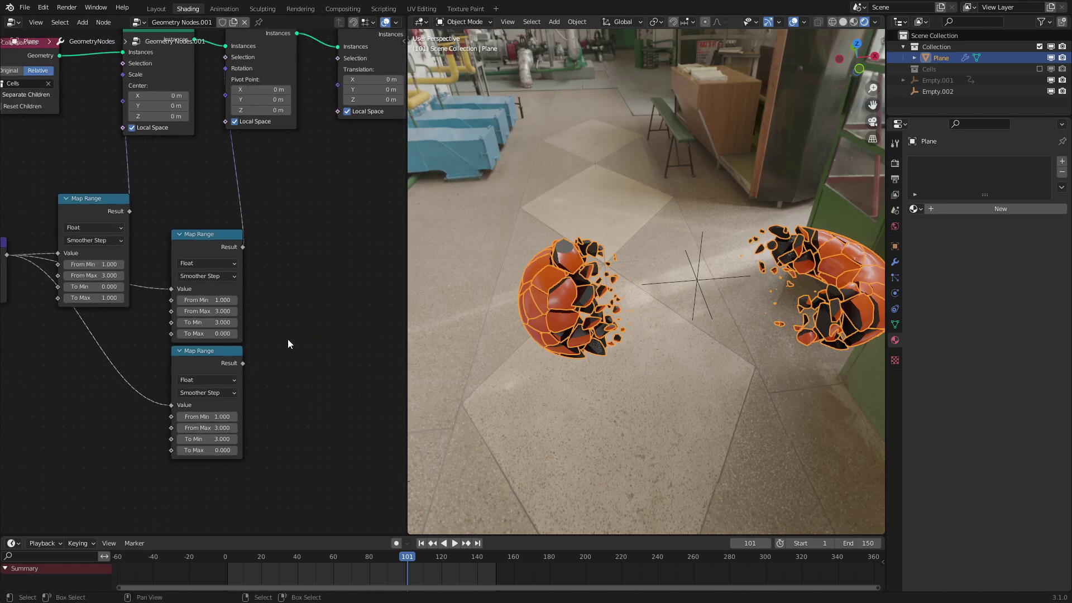
Separate the lower Map Range from the rotation one and set its To Min to 1.000
middle_click_drag(228, 362, 246, 307)
left_click(244, 324)
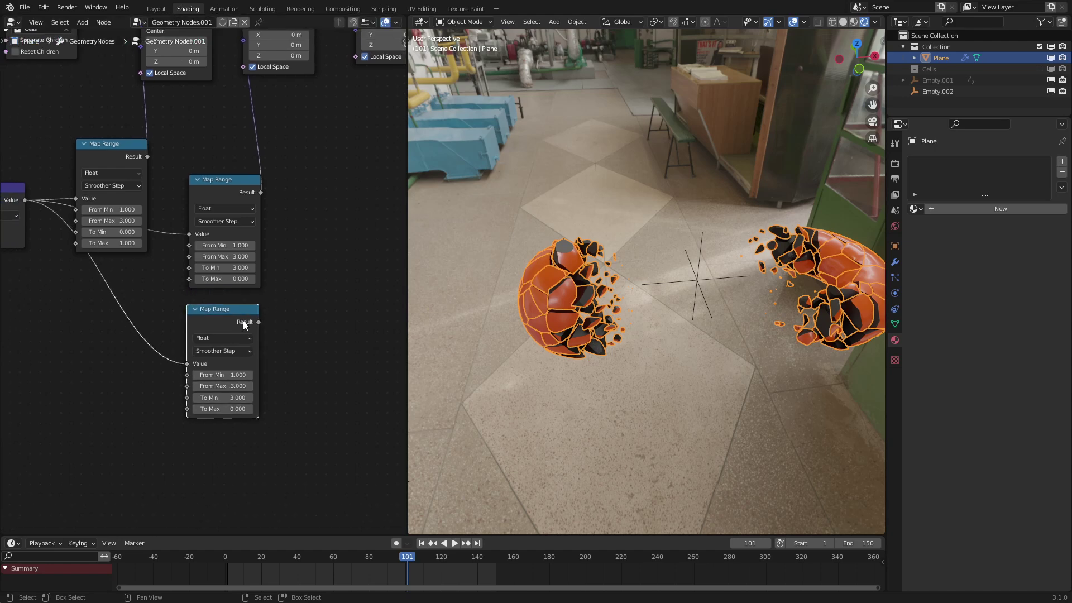
left_click(225, 398)
type("1")
key("Return")
Add a Position node beside the lower Map Range node
key("shift+a")
left_click(318, 217)
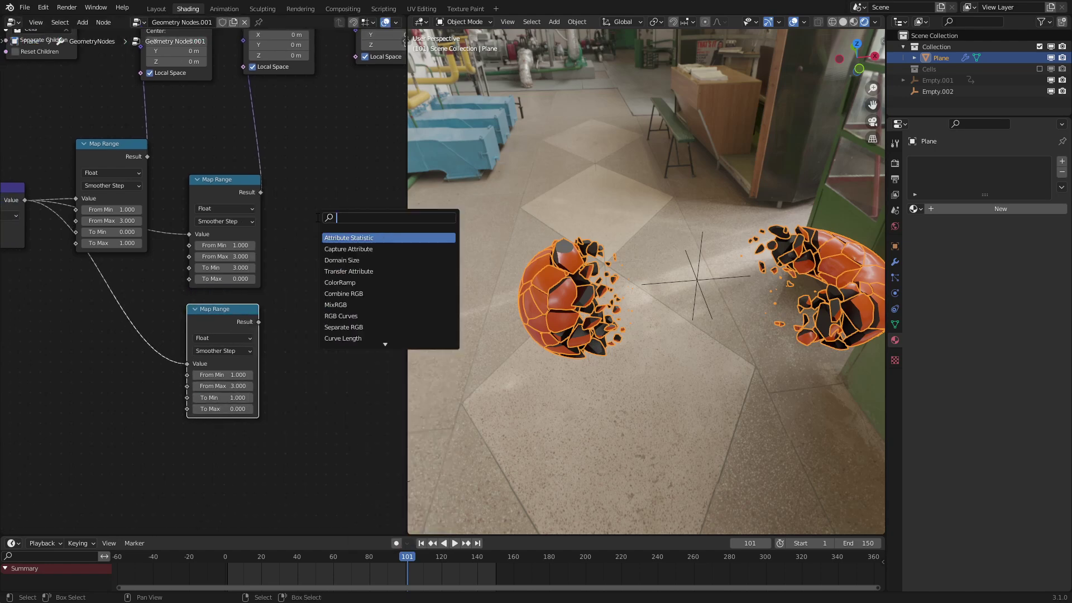
type("po")
left_click(336, 239)
left_click(307, 413)
Delete the rotation Map Range and remove Rotate Instances, keeping Scale Instances linked directly to Translate Instances
scroll(302, 335, "down", 6)
middle_click_drag(294, 195, 288, 313)
scroll(245, 335, "up", 3)
left_click_drag(212, 363, 239, 297)
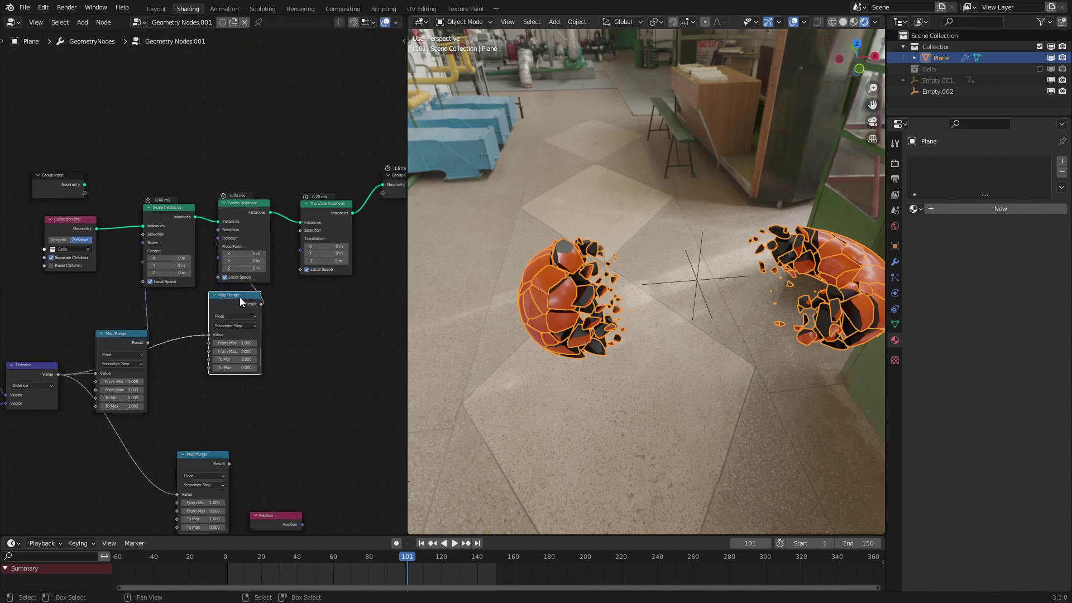
key("x")
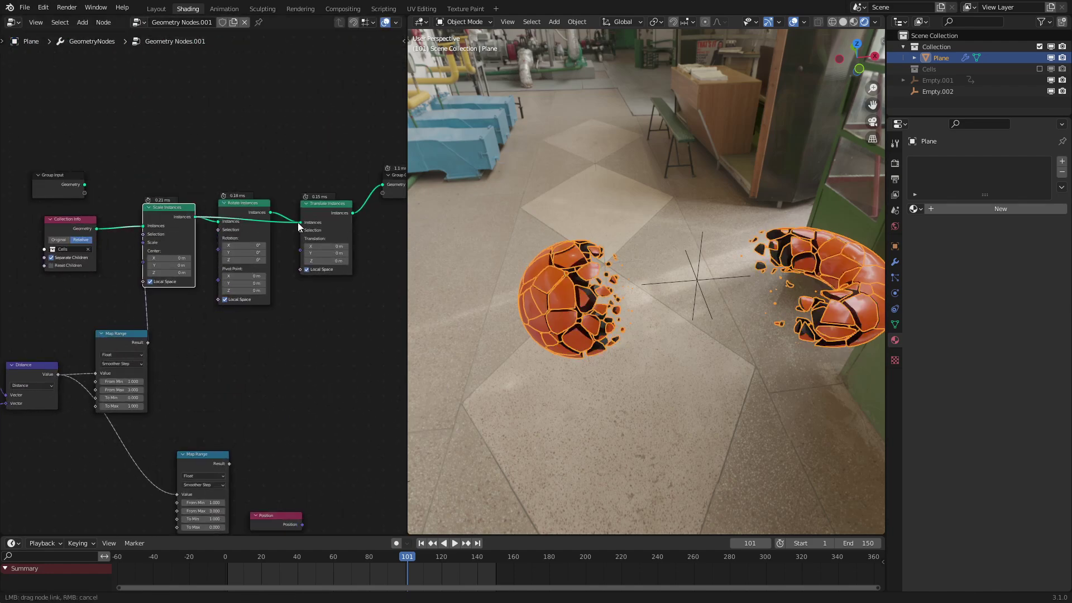
left_click(225, 206)
key("ctrl+x")
Move the unconnected Map Range and the new Position node up beside the scale Map Range
left_click_drag(212, 457, 222, 334)
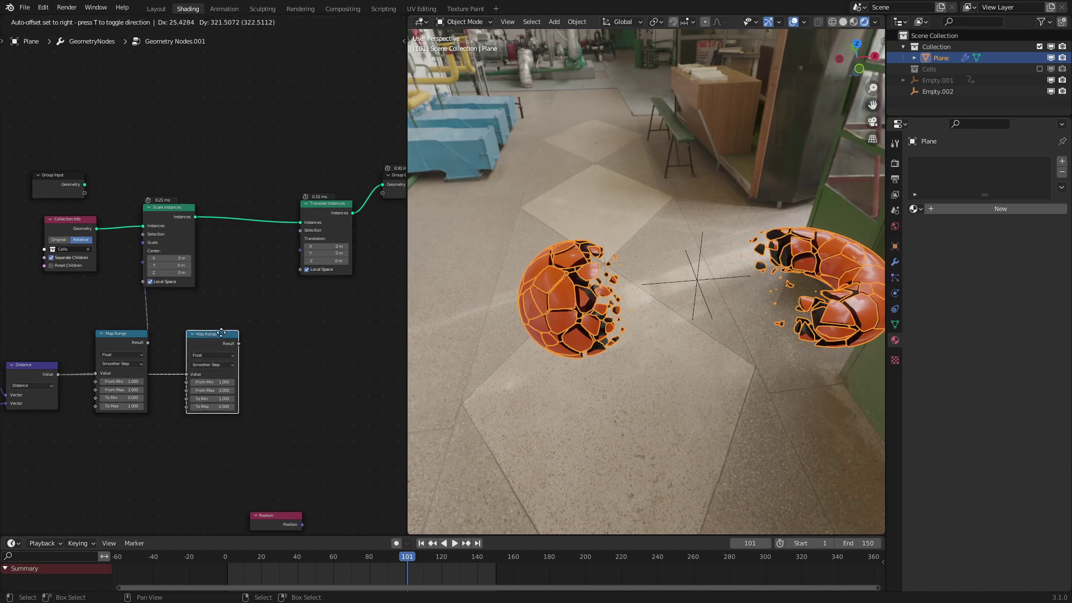
left_click_drag(282, 526, 284, 347)
scroll(284, 346, "up", 2)
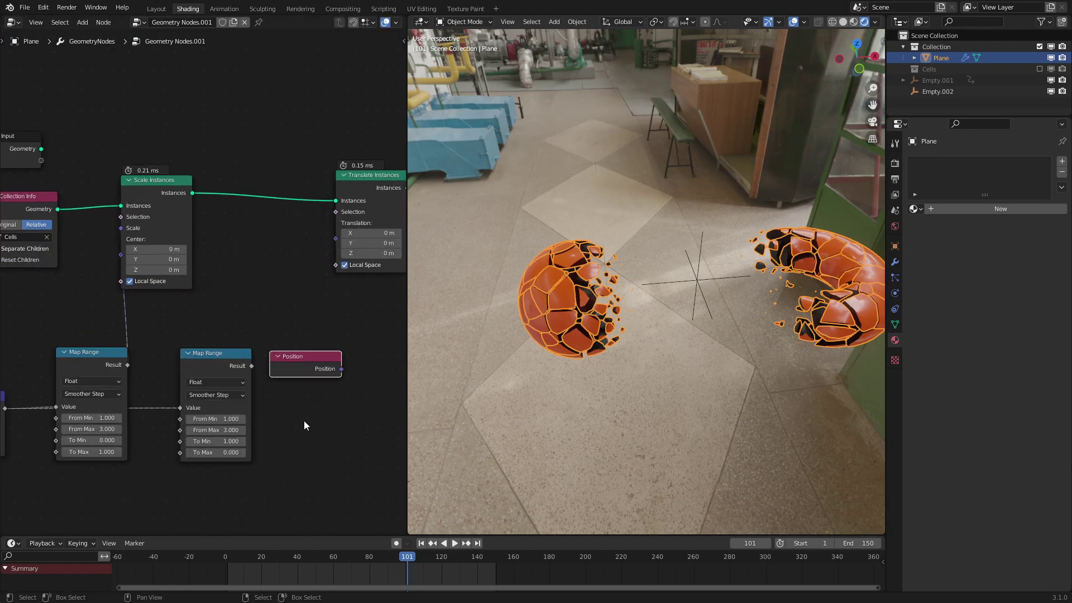
Duplicate the Object Info node for Empty.002 and place the copy below the new Position node
middle_click_drag(303, 426, 225, 364)
scroll(192, 310, "down", 4)
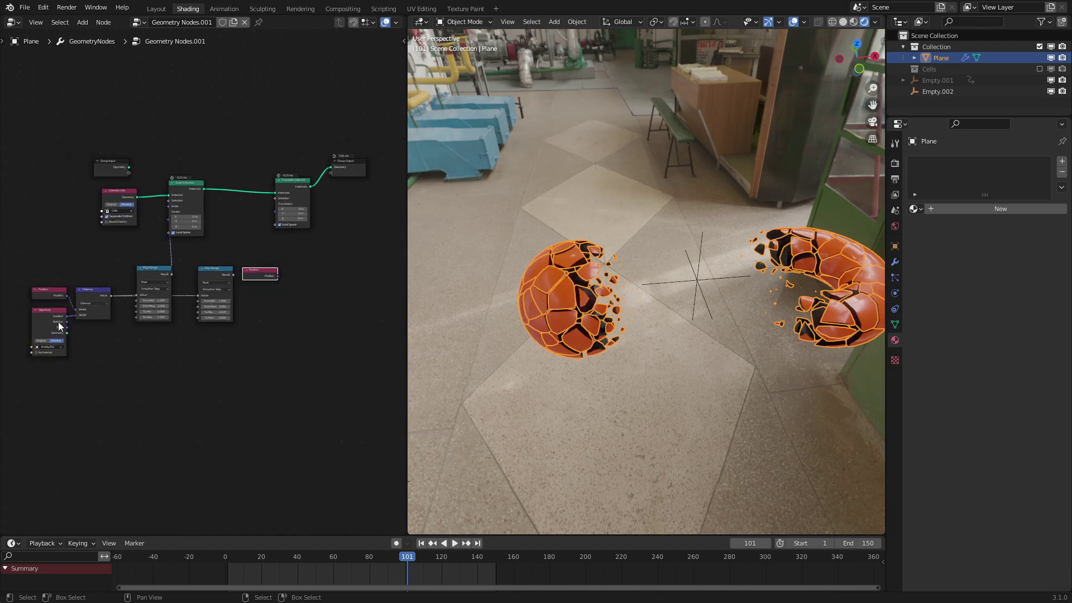
left_click_drag(60, 331, 269, 308)
scroll(271, 307, "up", 3)
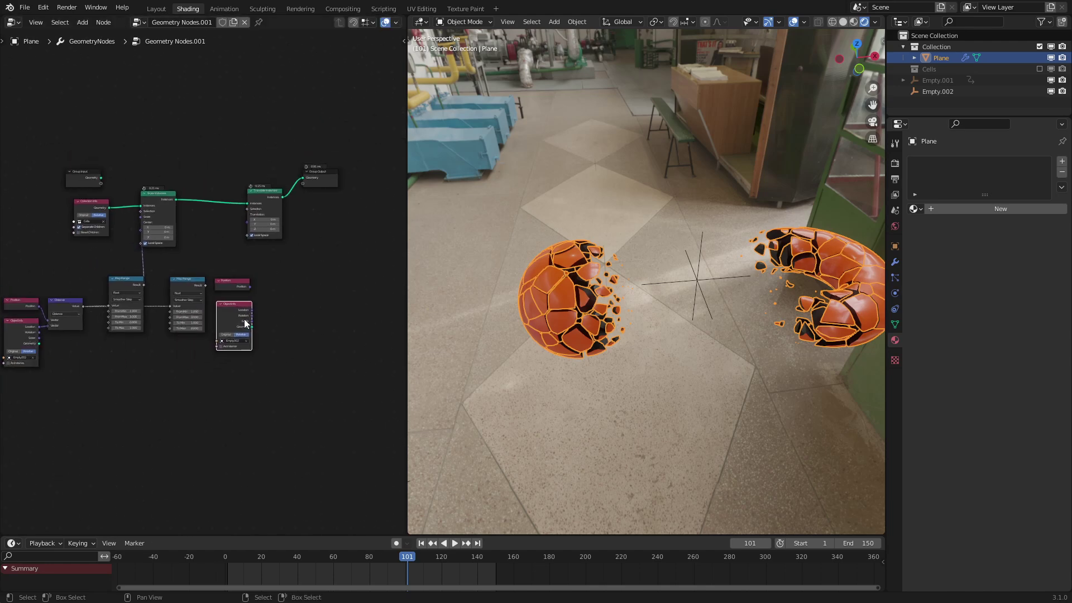
Add a MixRGB node beside the Position node and the duplicated Object Info node
key("shift+a")
left_click(321, 297)
type("mix")
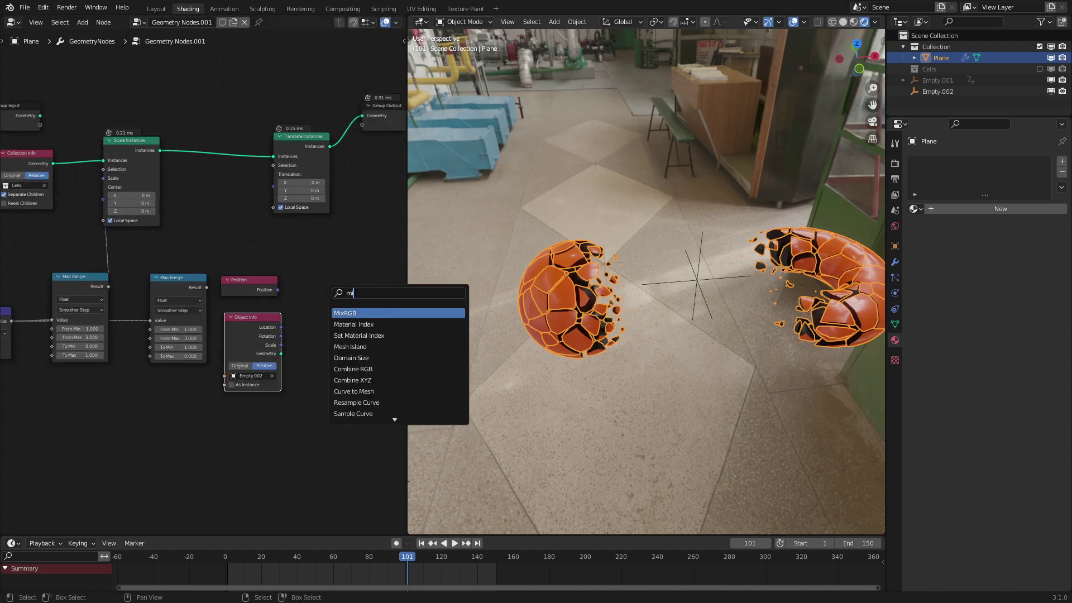
key("Return")
left_click(325, 301)
scroll(277, 249, "up", 2)
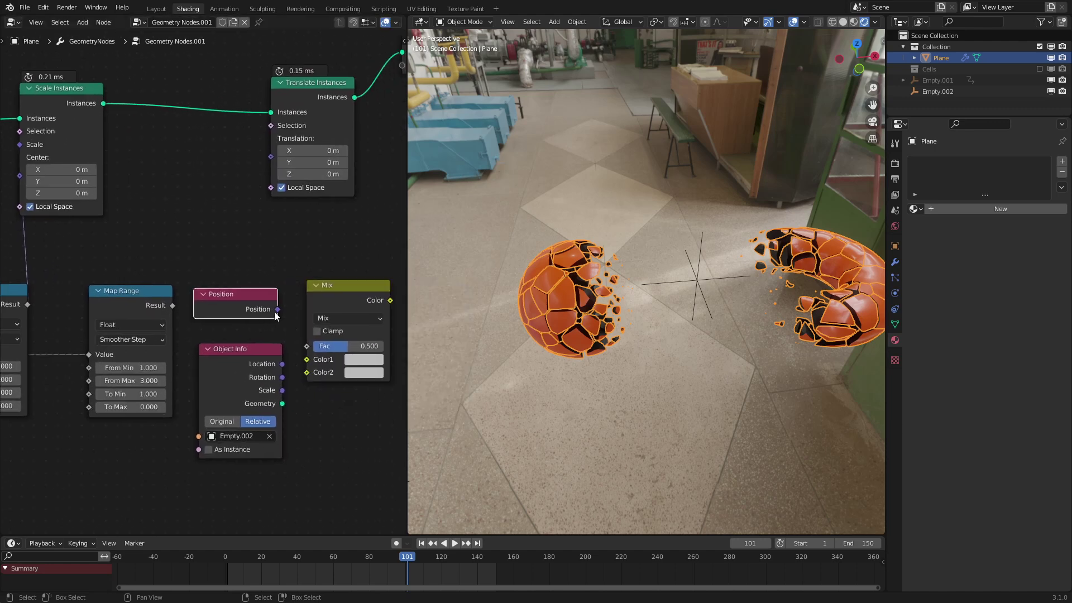
Mix Position and Empty.002's Location as Color1 and Color2, with the Map Range result as factor, and feed the color into Translation
left_click_drag(277, 309, 311, 374)
left_click_drag(169, 307, 307, 346)
left_click_drag(391, 300, 325, 209)
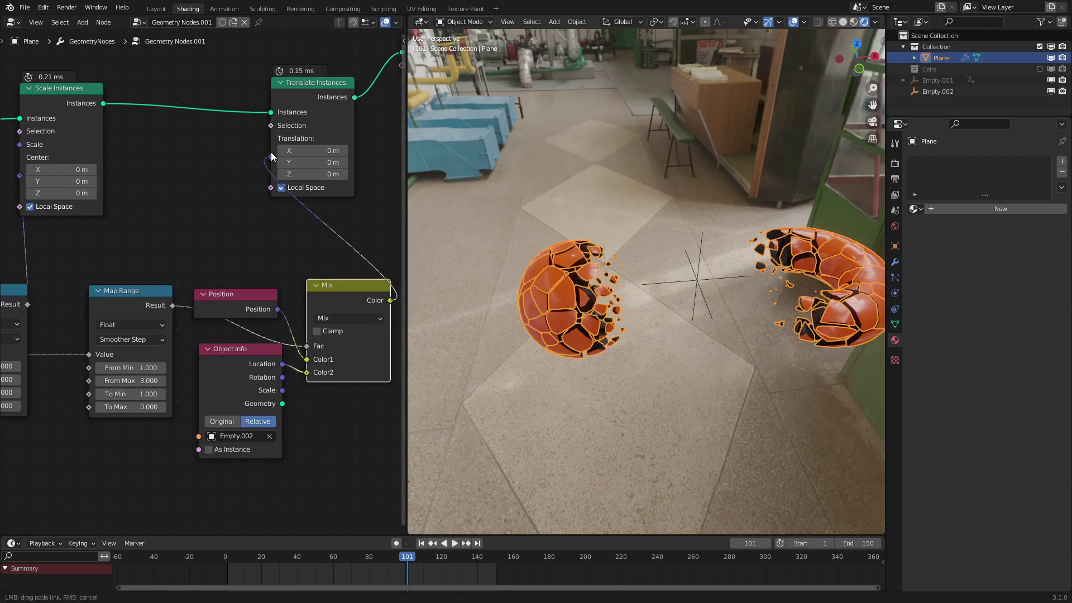
left_click_drag(272, 156, 270, 152)
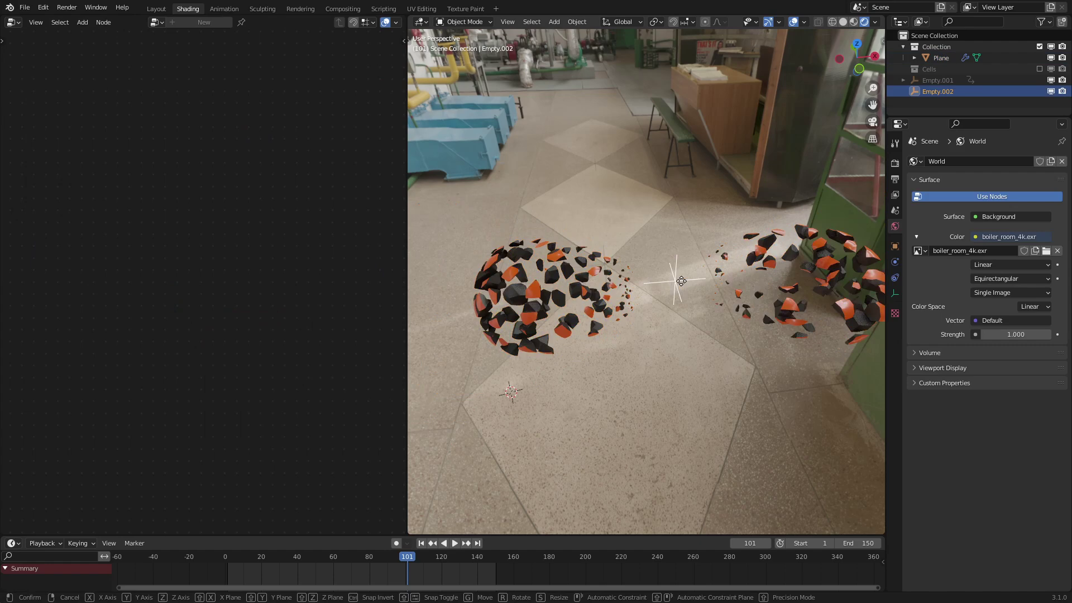
right_click(608, 345)
Insert a Set Position node between Scale Instances and Translate Instances, and reroute the Mix color into its Position input
left_click(764, 252)
scroll(207, 151, "down", 2)
key("shift+a")
type("set")
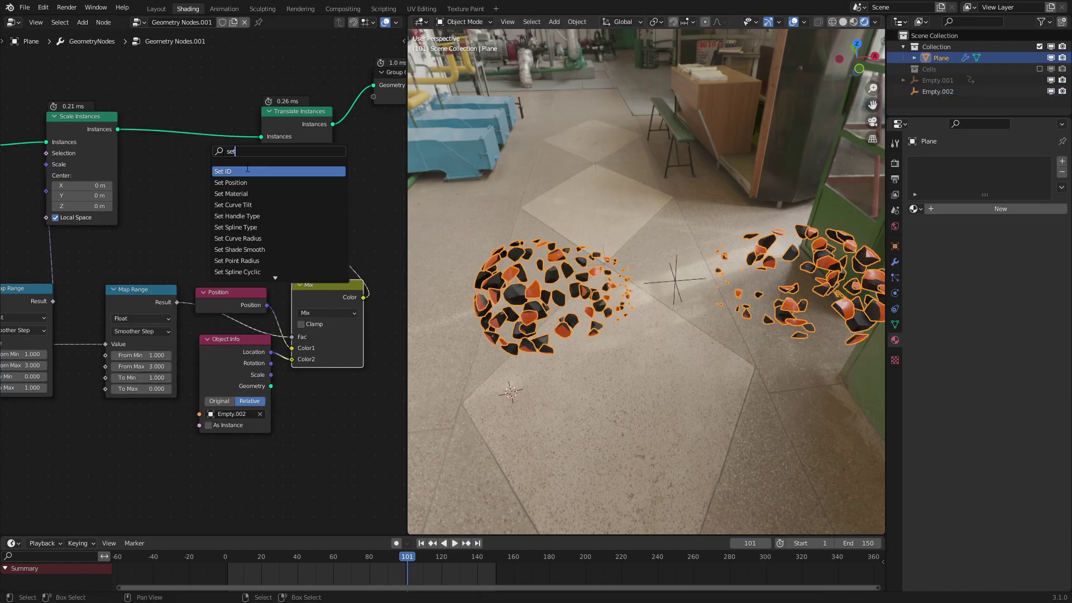
left_click(240, 183)
left_click(238, 137)
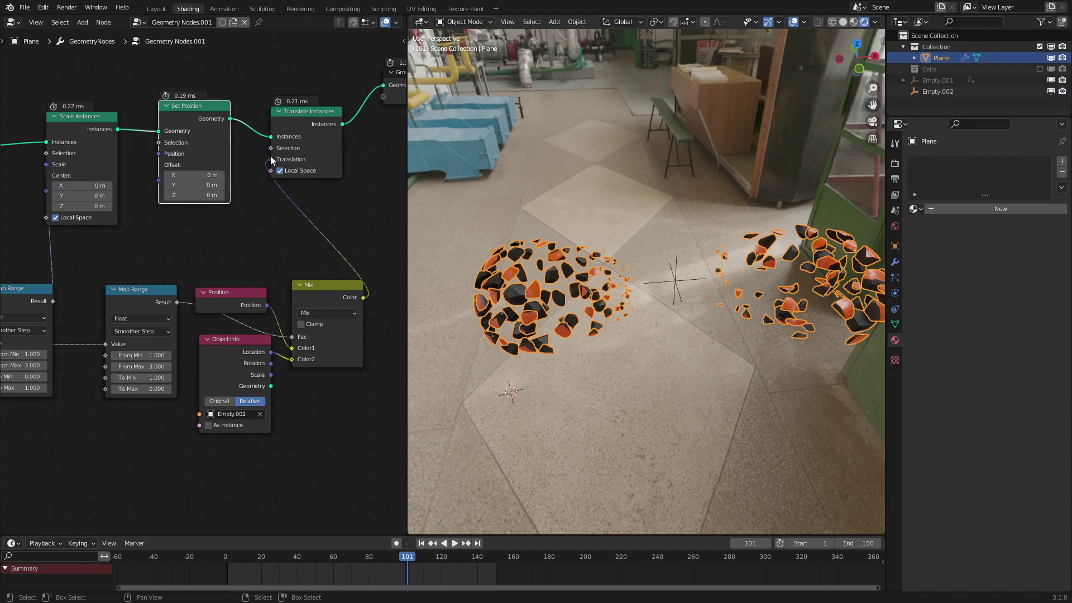
left_click_drag(271, 160, 167, 165)
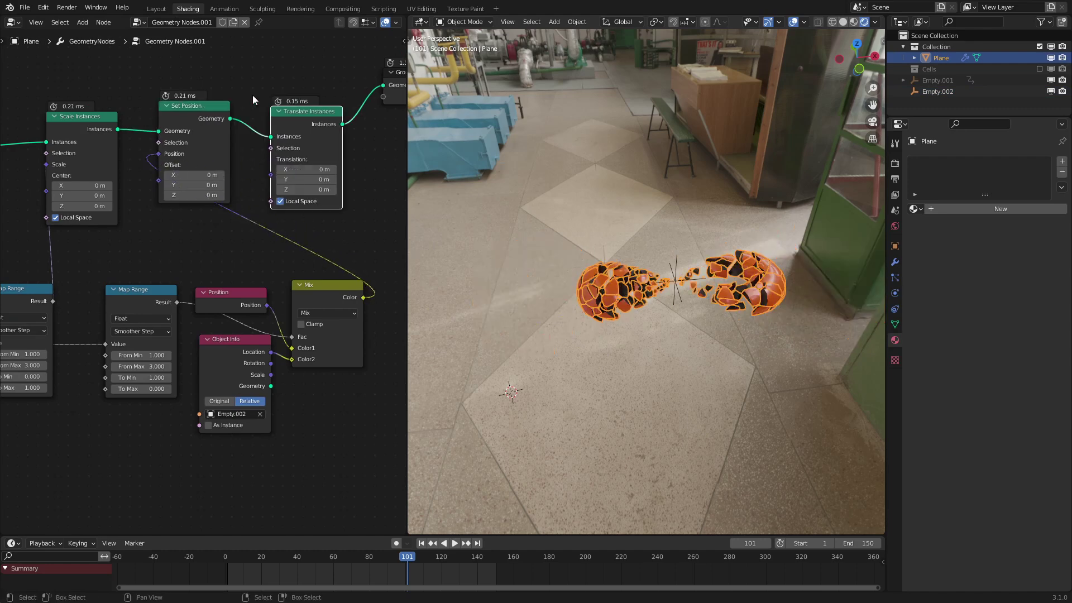
Link Set Position's geometry directly to the Group Output and delete the Translate Instances node
left_click_drag(230, 118, 391, 84)
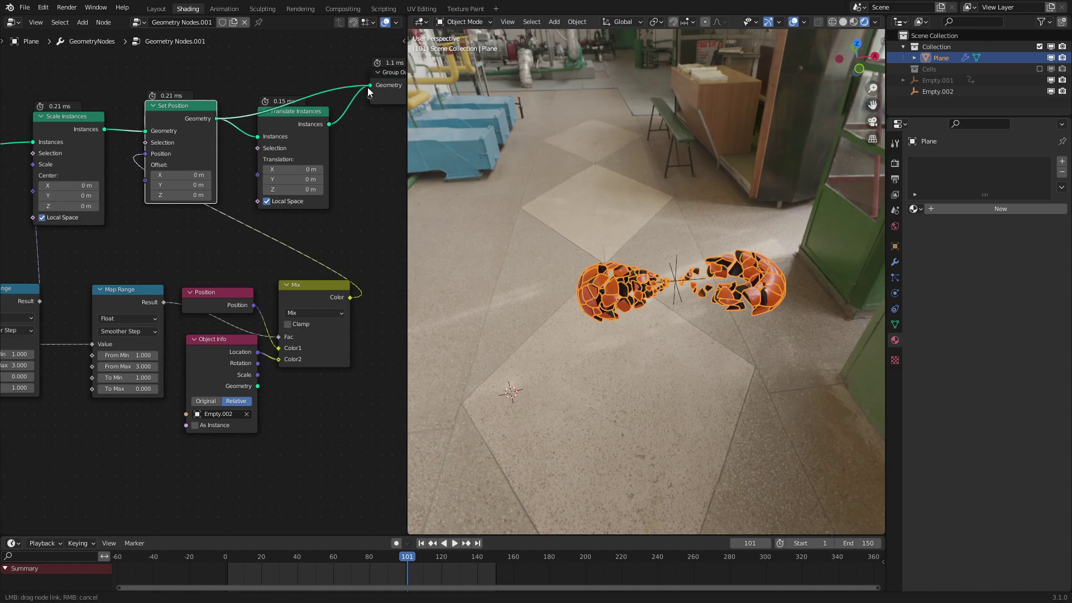
left_click(281, 136)
key("x")
Move Empty.002 horizontally between the fractured sphere and torus, with global Z locked
scroll(689, 297, "up", 4)
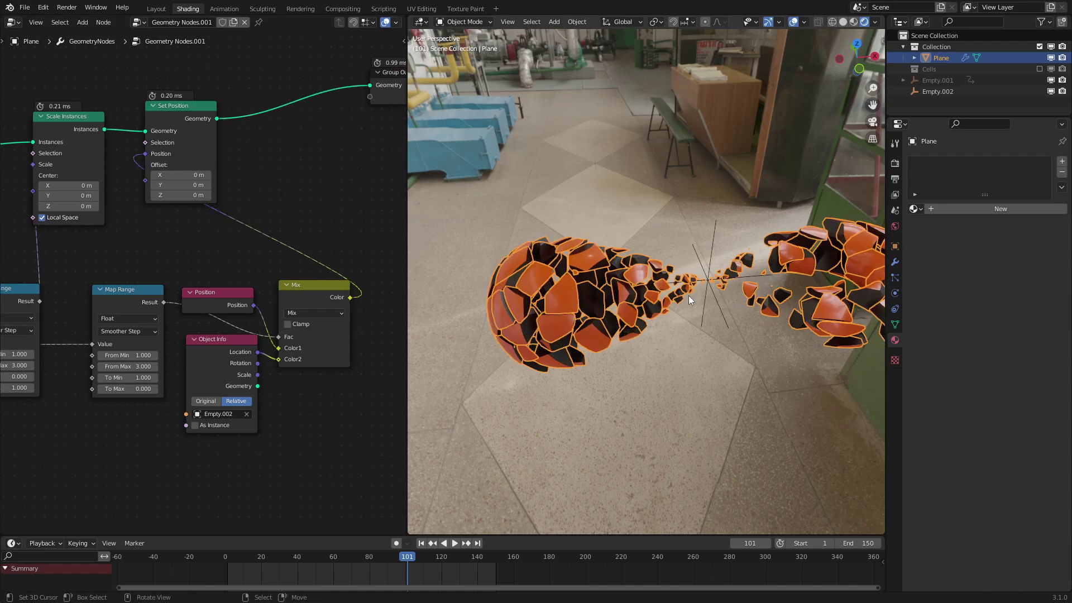
left_click(723, 296)
middle_click_drag(706, 279, 692, 299)
key("g")
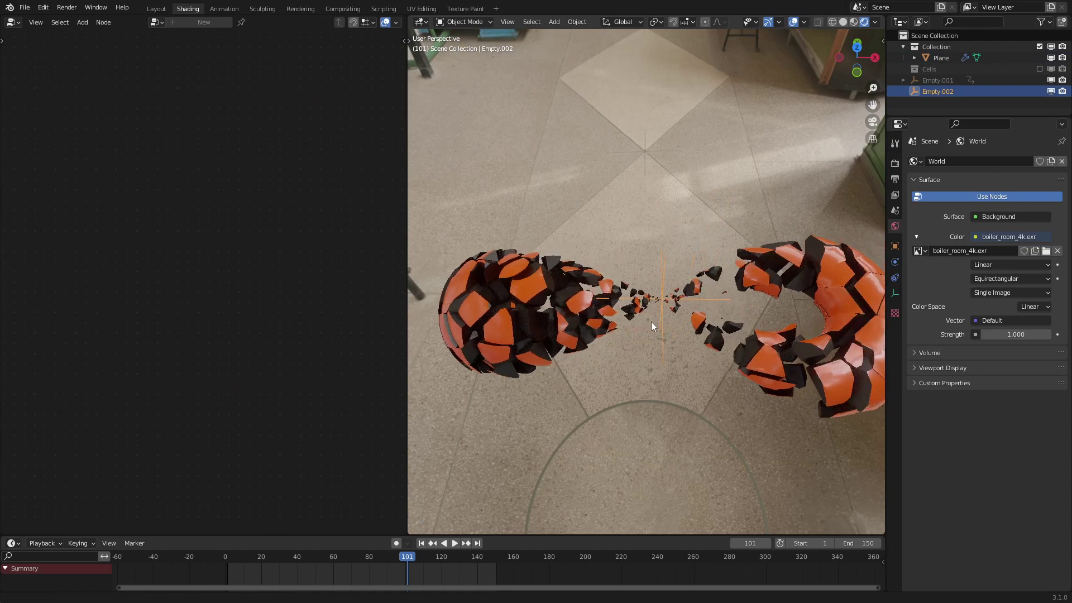
key("shift+z")
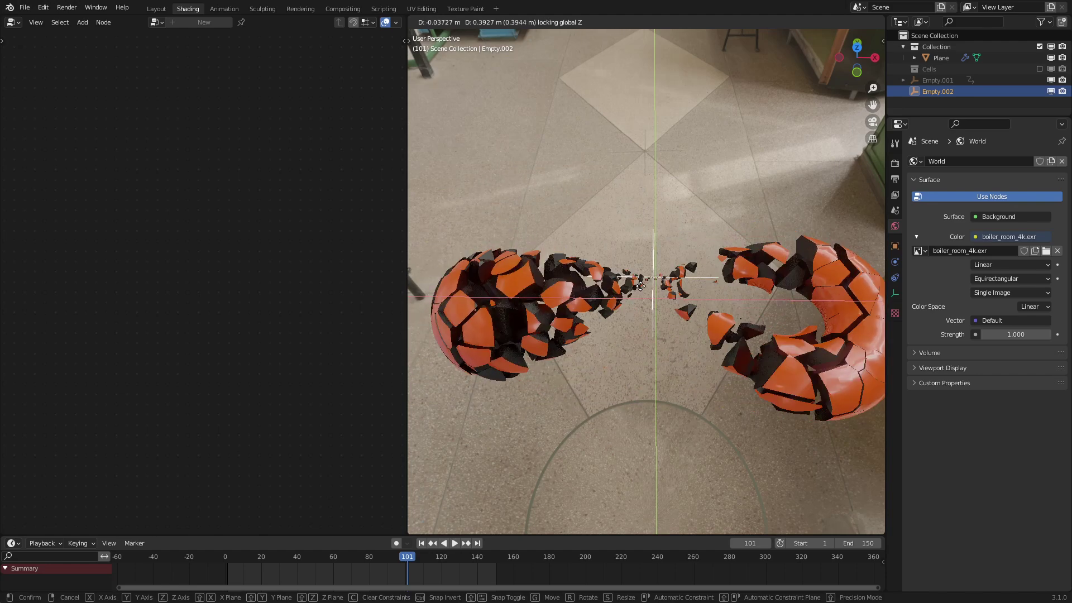
left_click(706, 406)
left_click(705, 404)
middle_click_drag(705, 404, 551, 258)
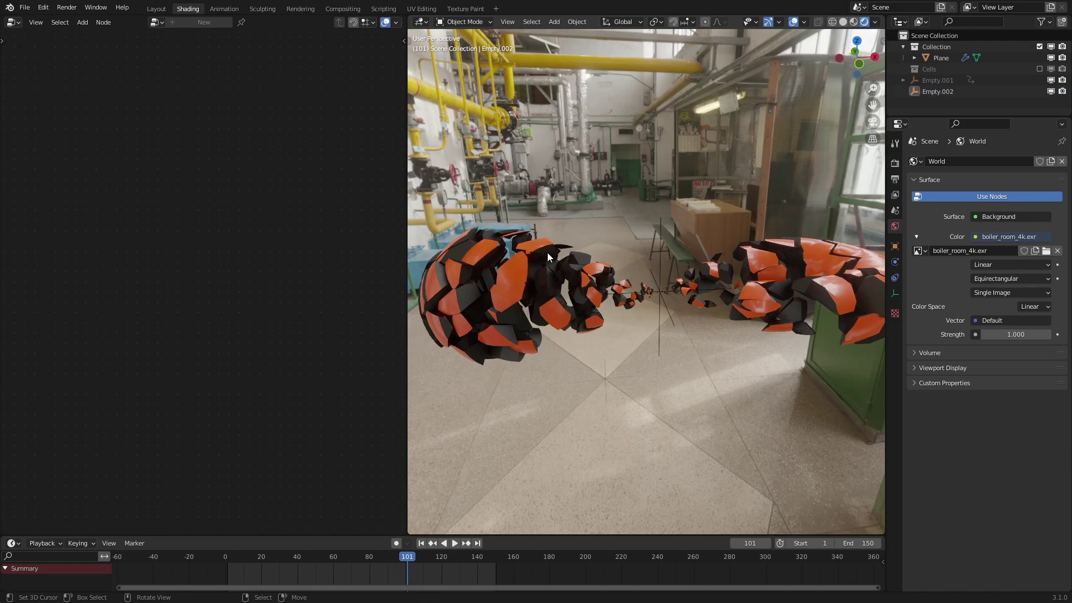
Examine from above and from low side angles how the sphere and torus pieces are drawn toward Empty.002
left_click(551, 258)
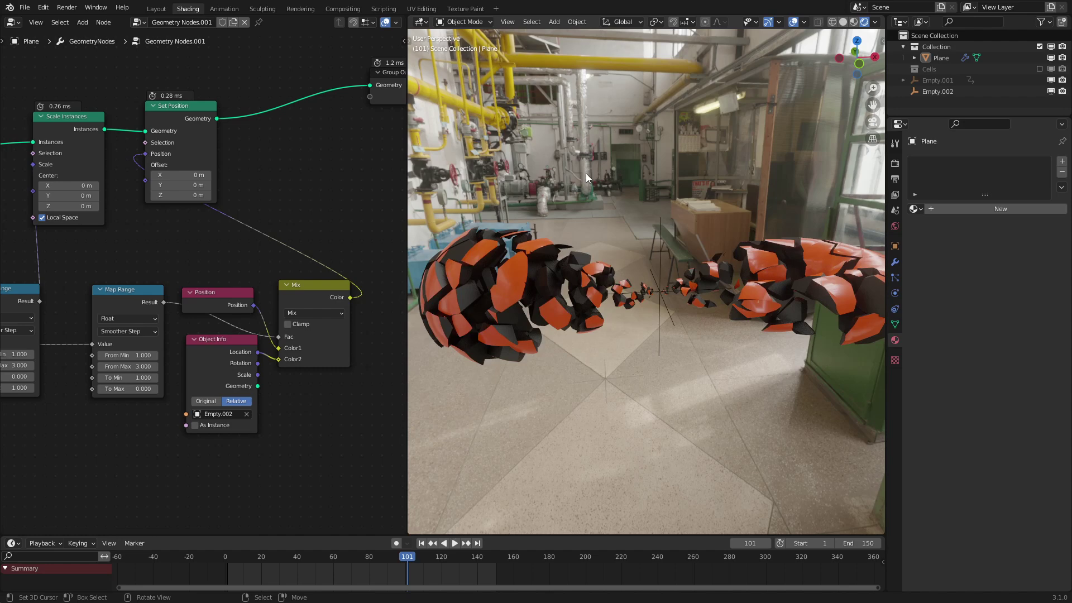
middle_click_drag(641, 207, 632, 257)
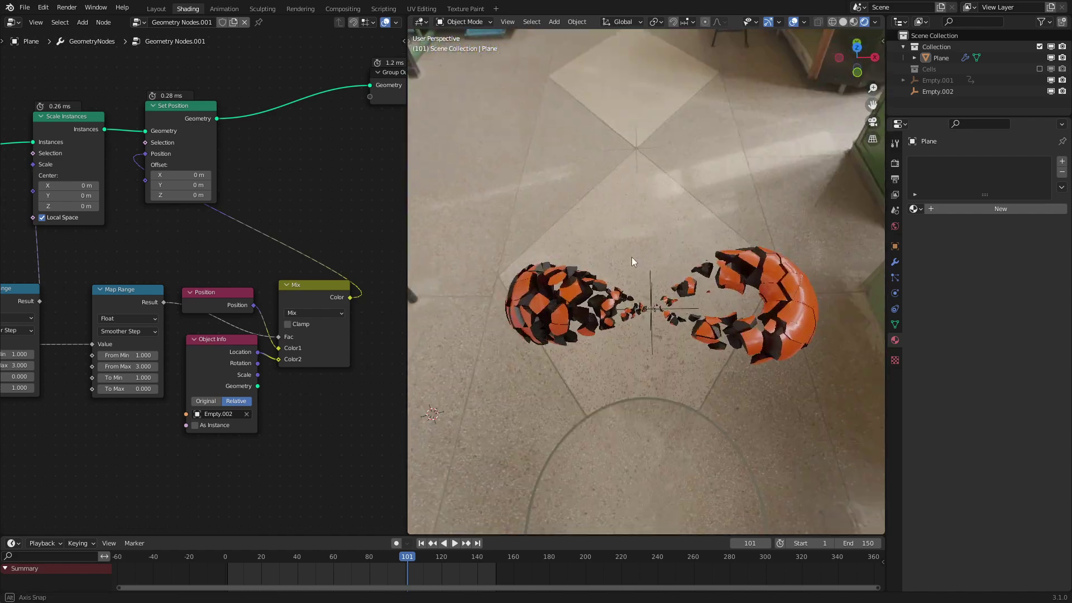
scroll(631, 257, "up", 3)
left_click(649, 289)
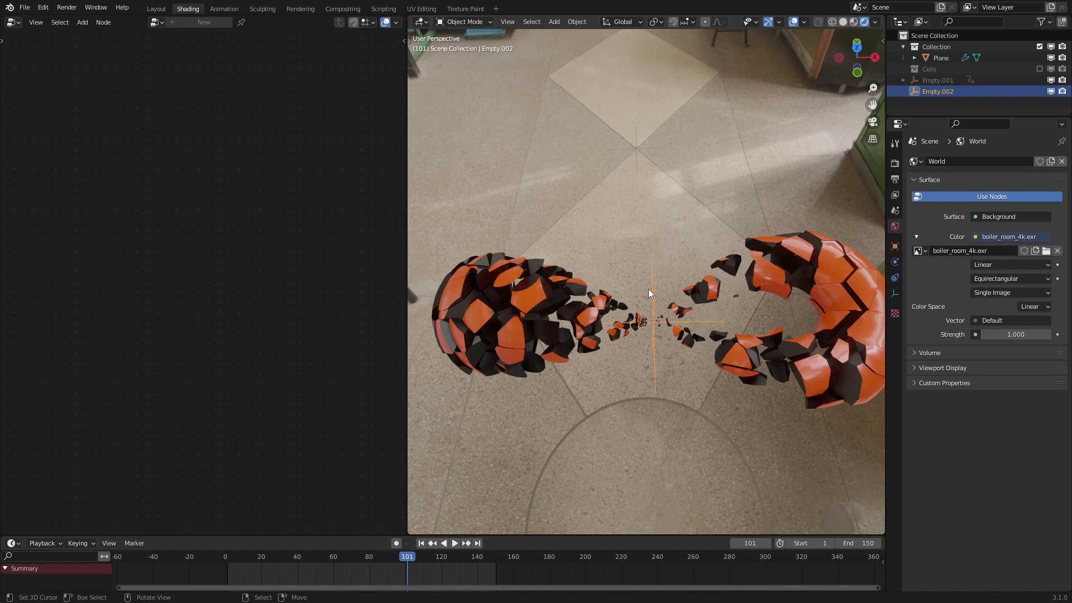
left_click(689, 226)
mouse_move(690, 225)
middle_mouse_down()
mouse_move(716, 219)
mouse_move(695, 239)
middle_mouse_up()
left_click(678, 251)
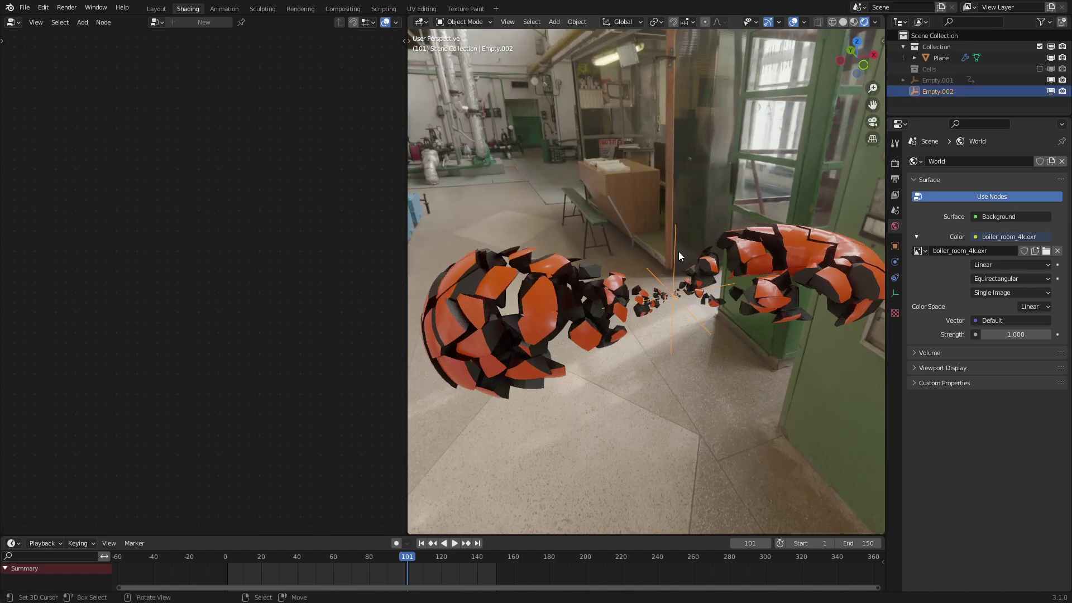
right_click(585, 227)
middle_click_drag(584, 227, 567, 219)
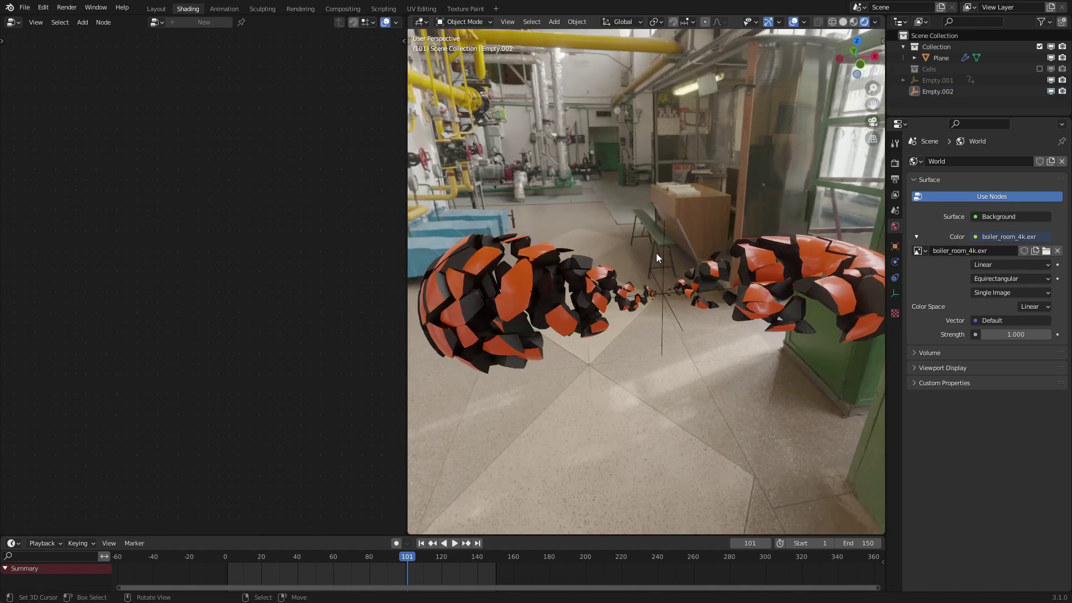
Move Empty.002 past the far side of the torus, away from the sphere
right_click_drag(668, 254, 676, 257)
key("g")
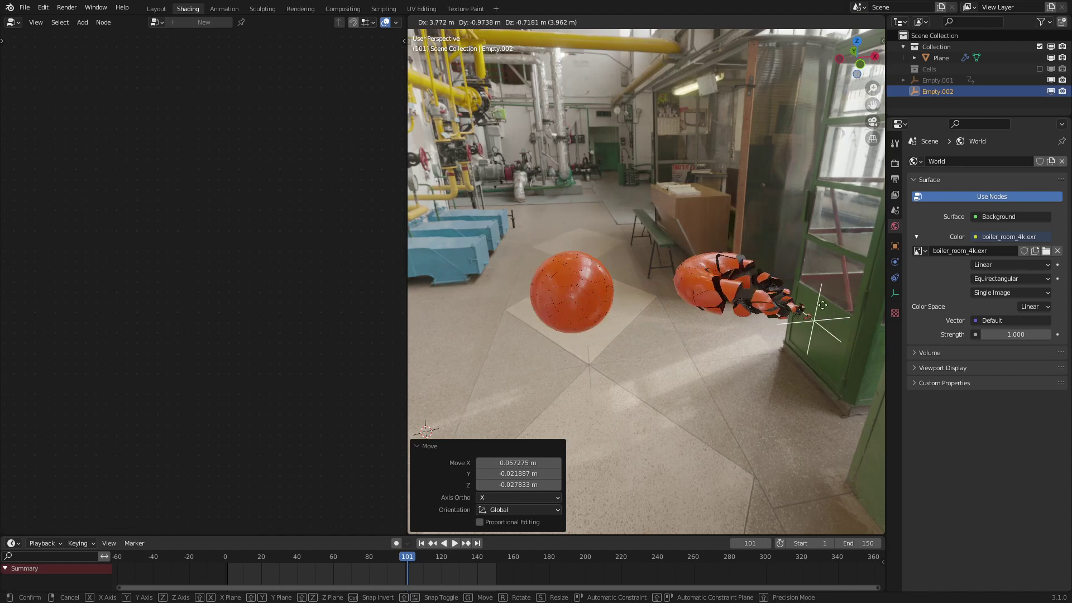